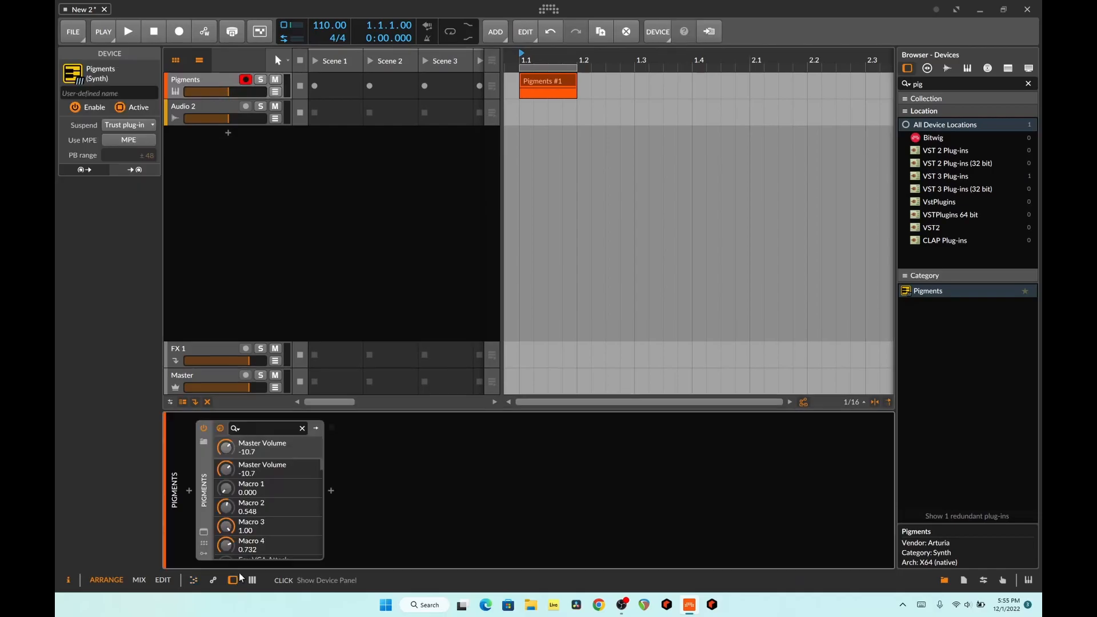
# Open the Pigments synth window, set its Release macro (Macro 2) to 0.368, and close the window.
pyautogui.click(203, 533)
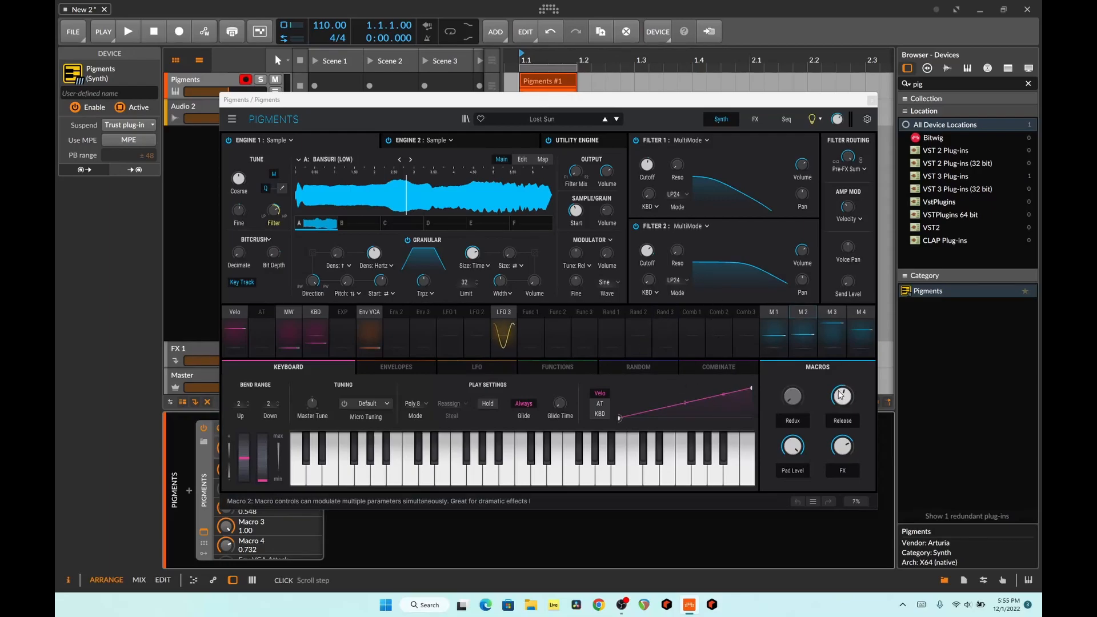
pyautogui.moveTo(843, 396)
pyautogui.mouseDown()
pyautogui.moveTo(842, 414)
pyautogui.moveTo(842, 385)
pyautogui.moveTo(842, 402)
pyautogui.mouseUp()
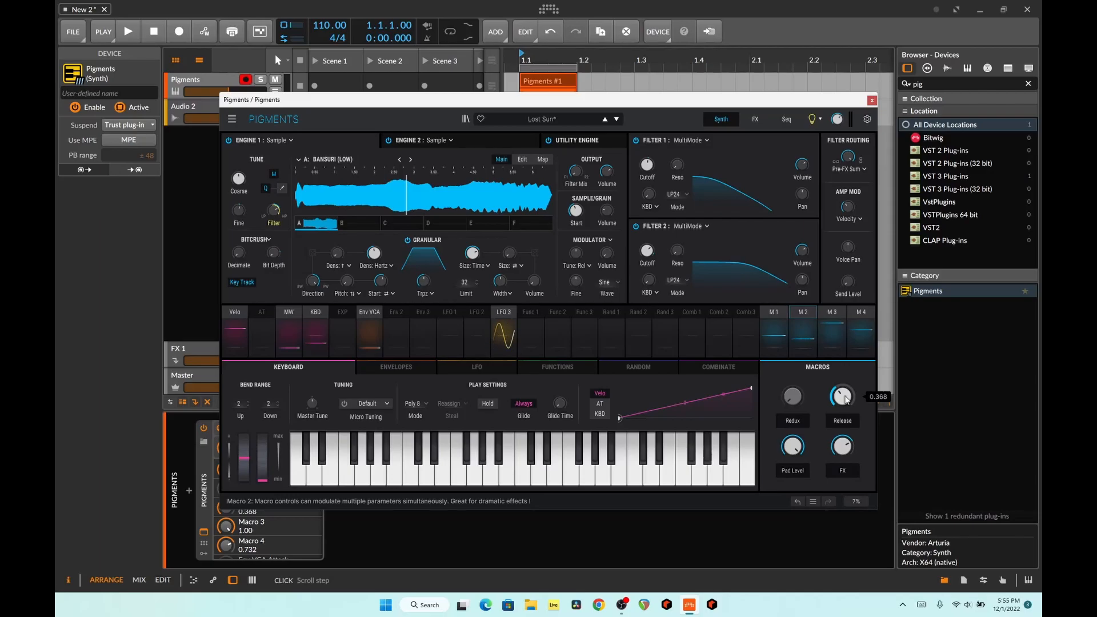
pyautogui.click(871, 101)
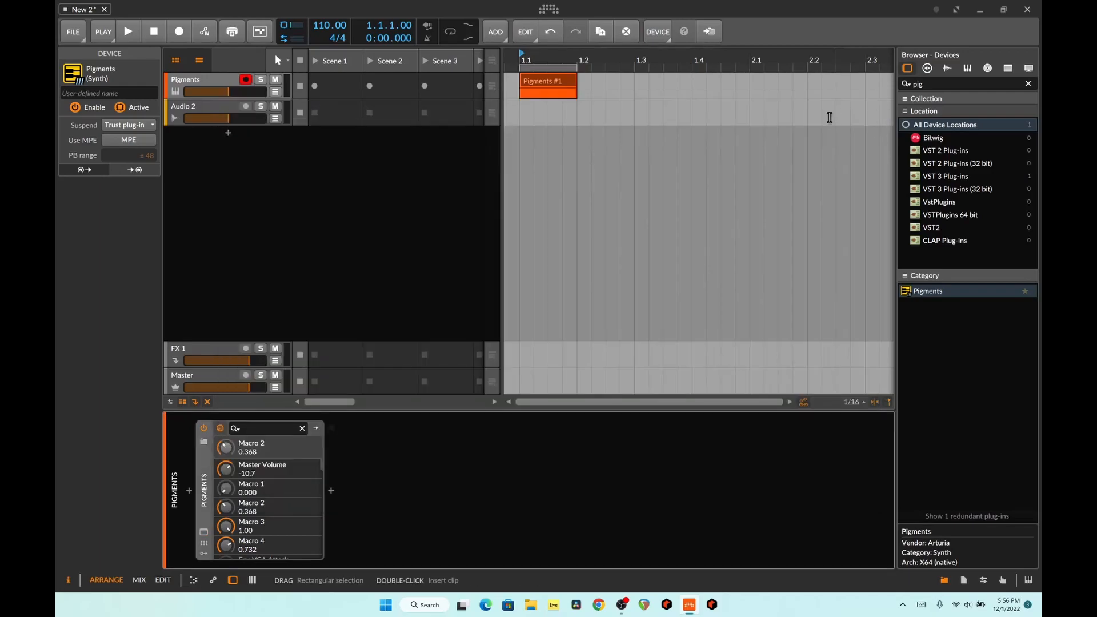
# Open the Pigments #1 clip in the note editor and select the Pigments track.
pyautogui.doubleClick(541, 80)
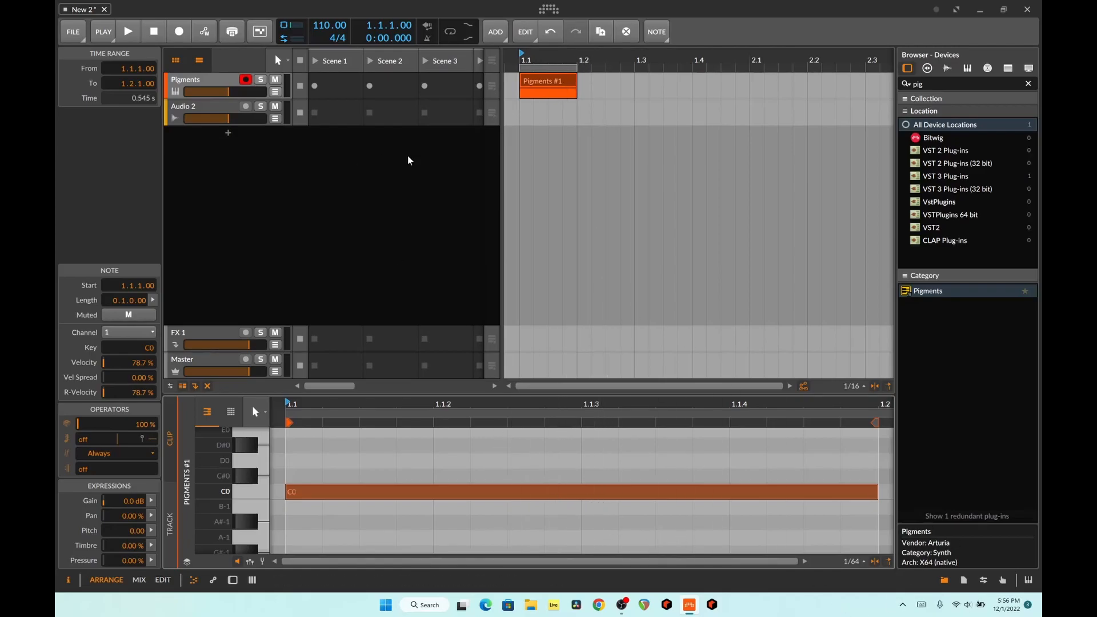
pyautogui.click(223, 86)
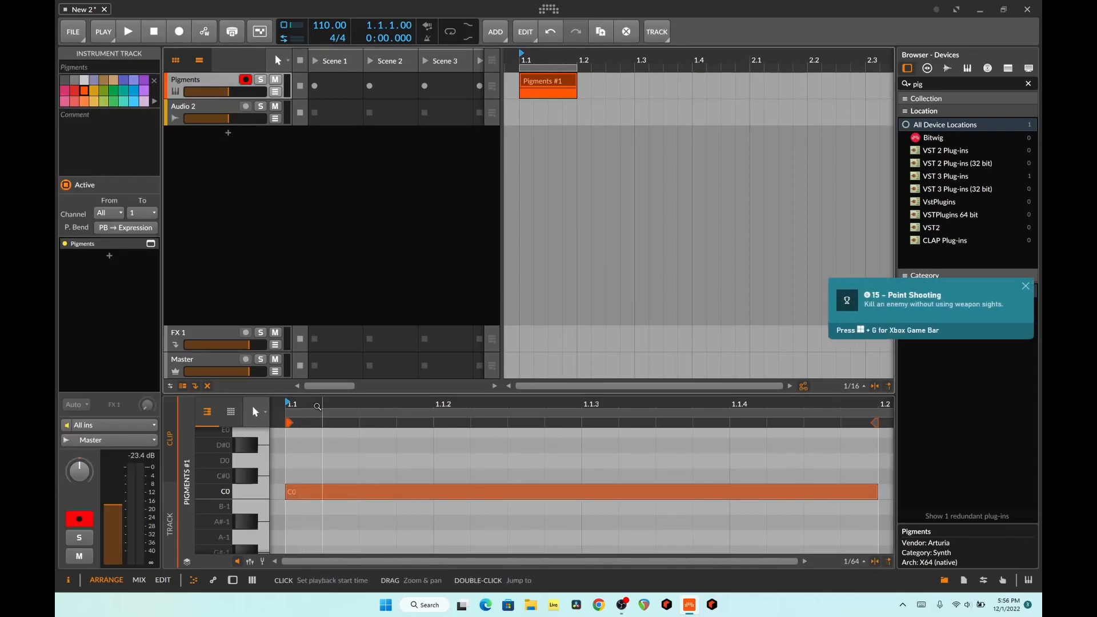
pyautogui.click(1026, 287)
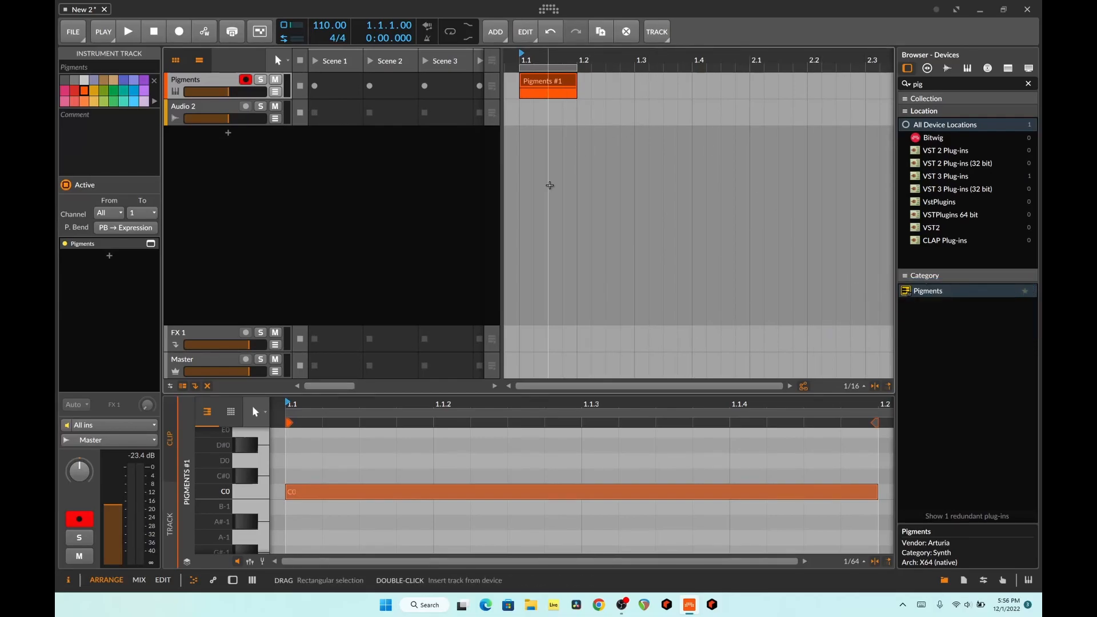
# Draw a Macro 2 automation ramp from minimum to maximum across the Pigments #1 clip and audition it with transport looping on.
pyautogui.click(276, 92)
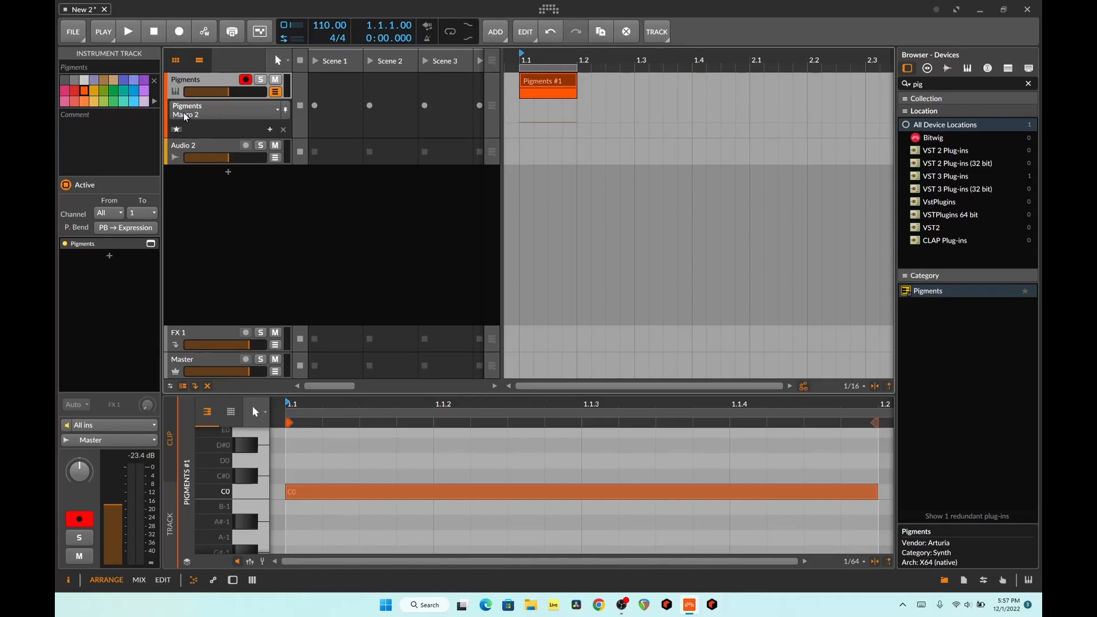
pyautogui.moveTo(521, 127); pyautogui.dragTo(577, 102)
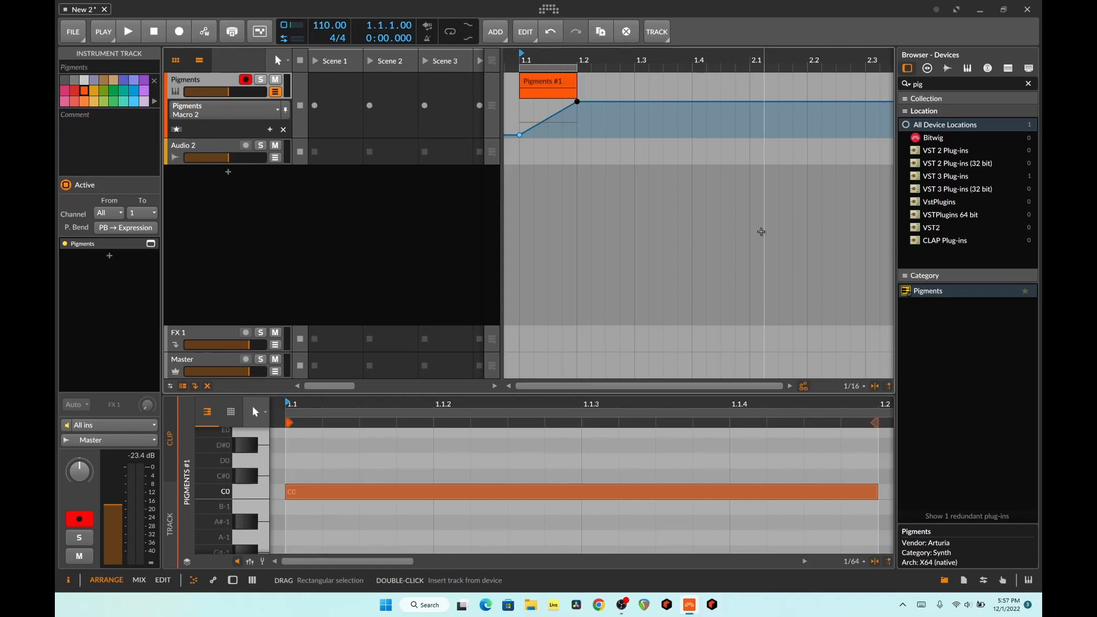
pyautogui.press('space')
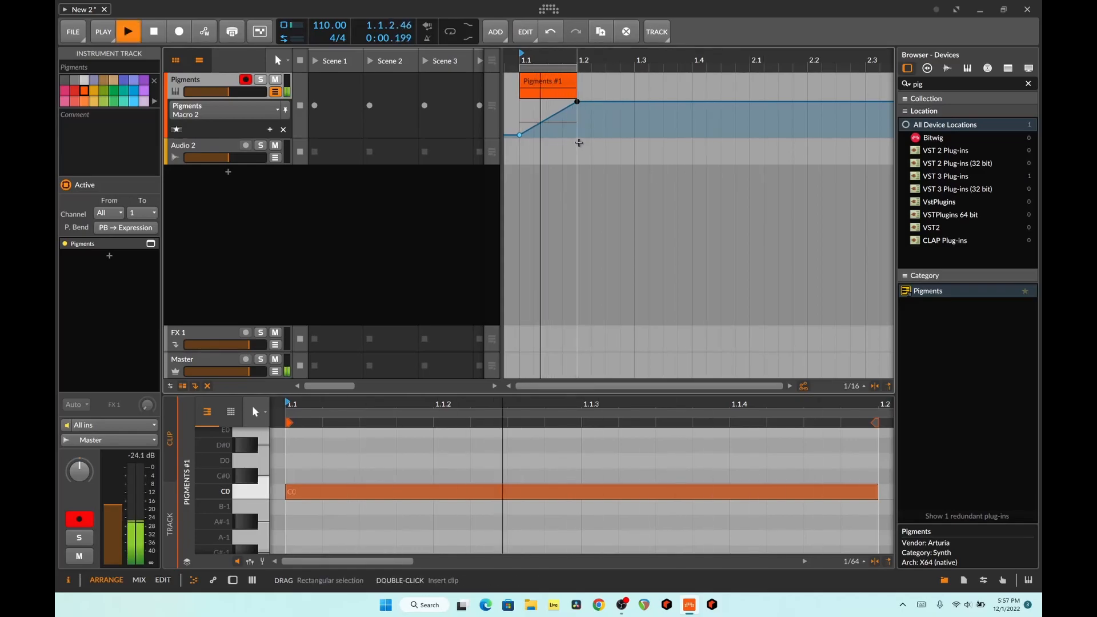
pyautogui.press('space')
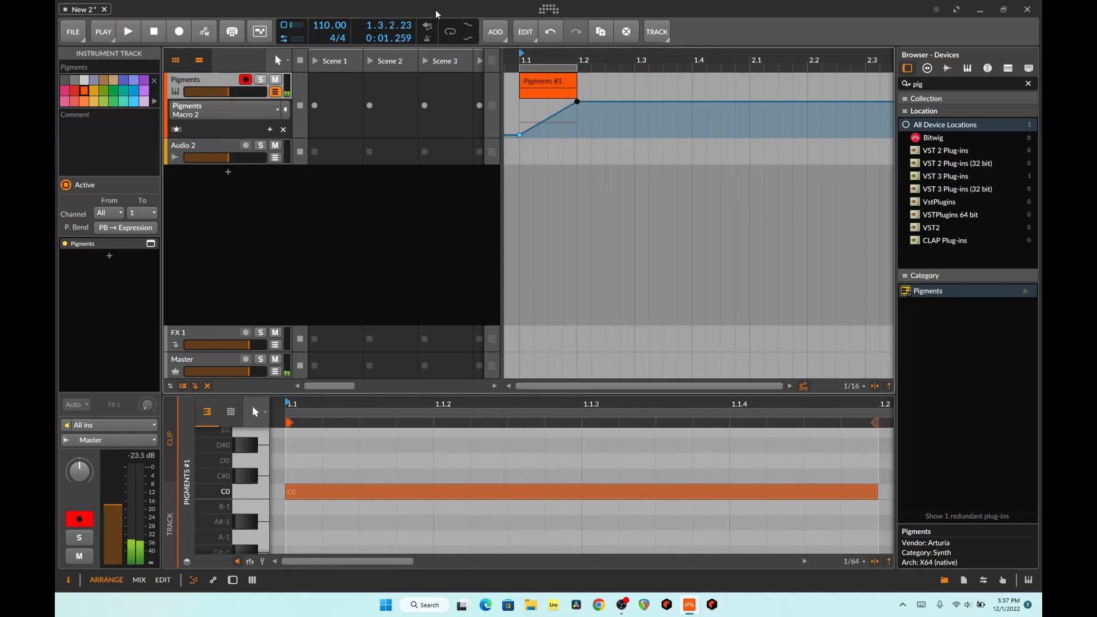
pyautogui.press('space')
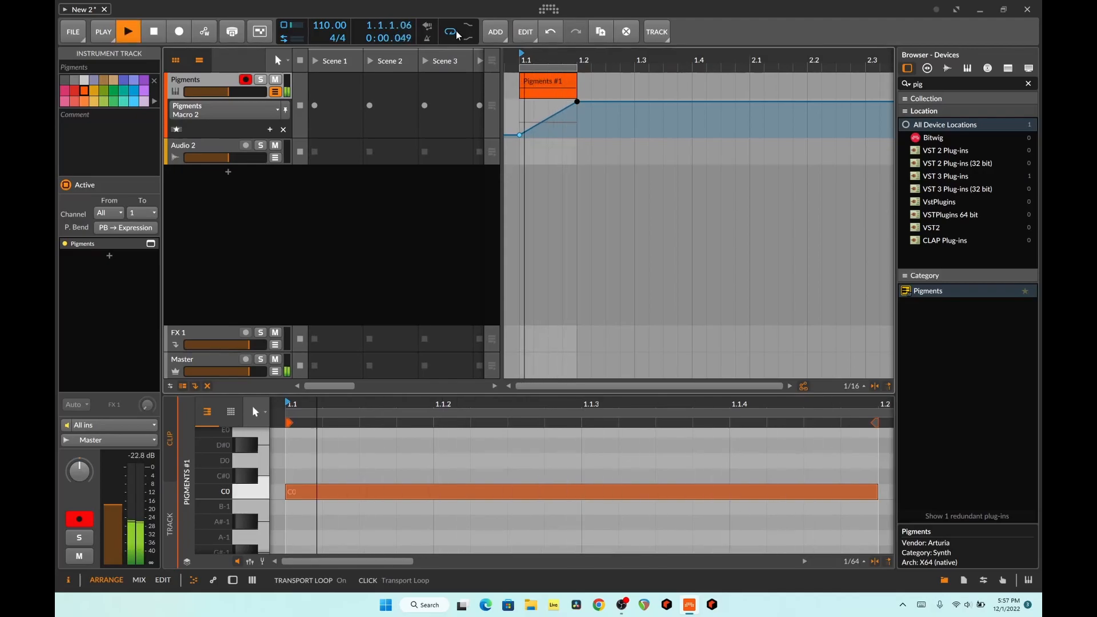
pyautogui.press('space')
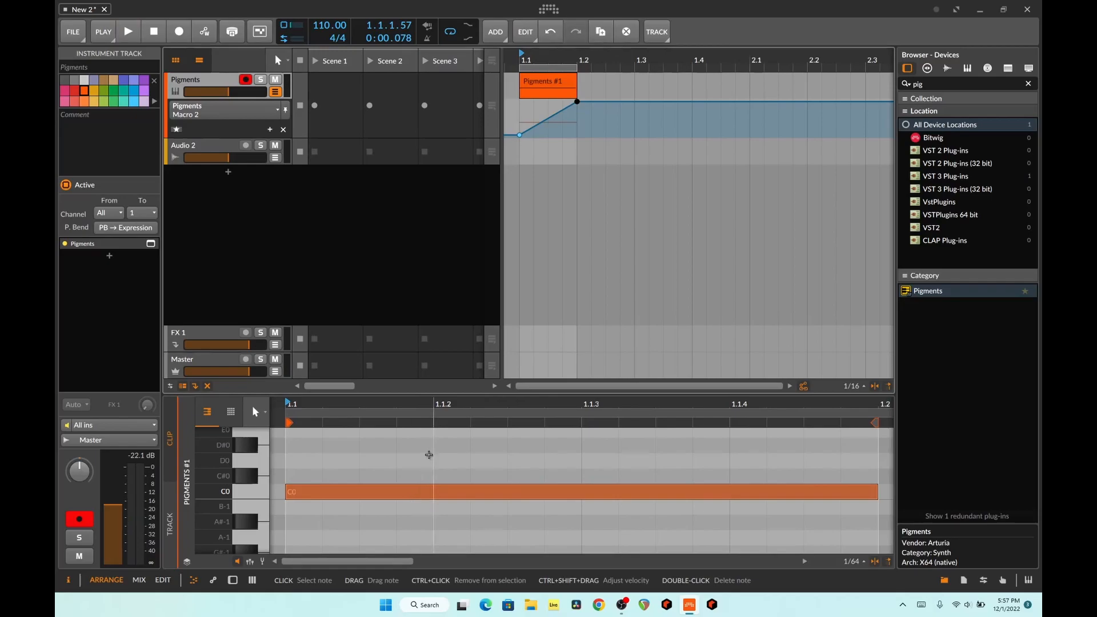
# Transpose the clip's C0 note up to C1 in an enlarged note editor and audition the loop.
pyautogui.moveTo(441, 395); pyautogui.dragTo(437, 308)
pyautogui.scroll(3, 291, 451)
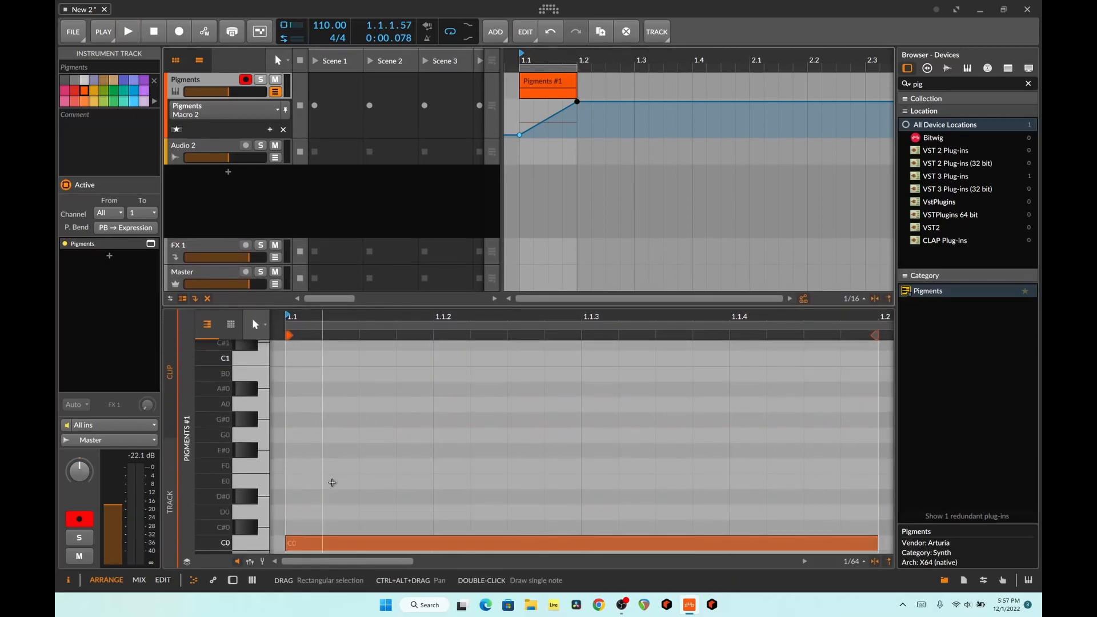
pyautogui.scroll(-1, 337, 491)
pyautogui.moveTo(353, 497); pyautogui.dragTo(357, 373)
pyautogui.scroll(2, 356, 373)
pyautogui.moveTo(350, 421); pyautogui.dragTo(354, 363)
pyautogui.scroll(2, 354, 363)
pyautogui.press('space')
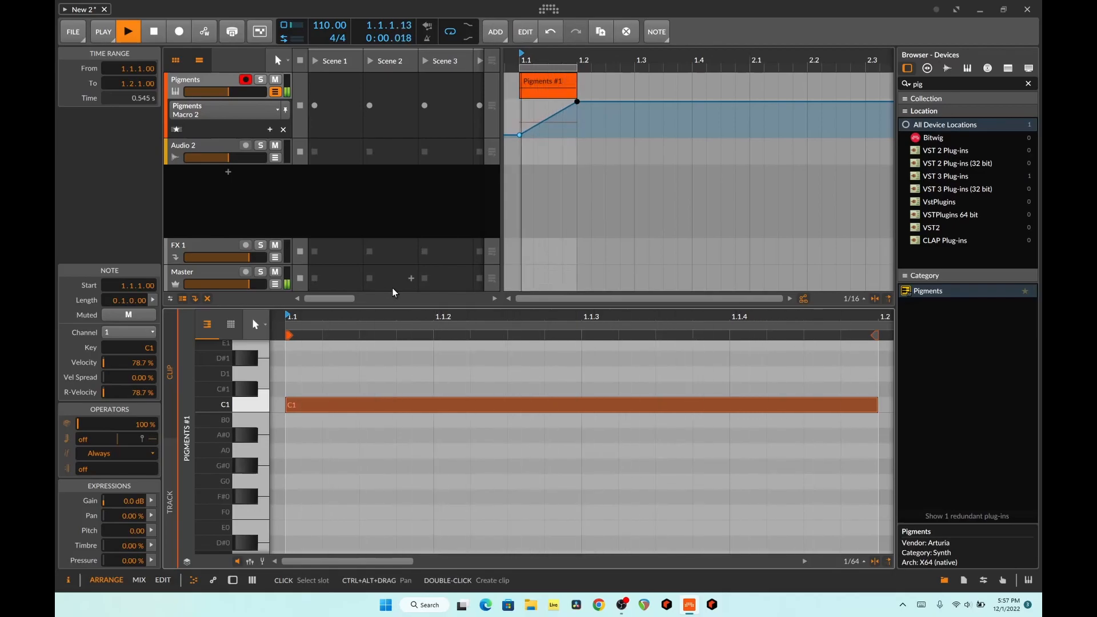
pyautogui.press('space')
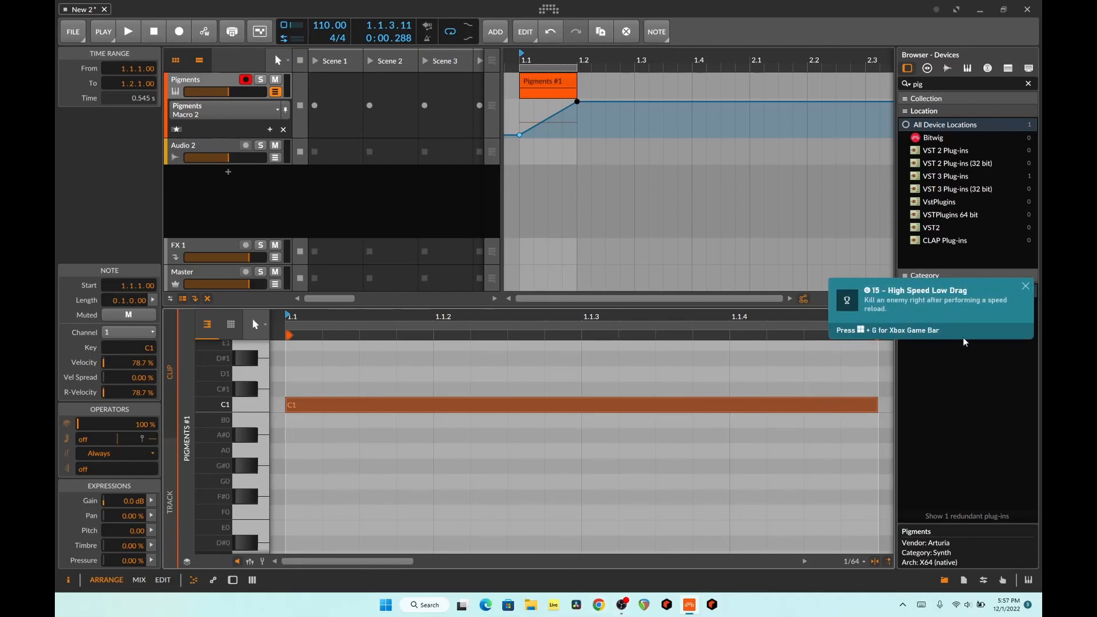
pyautogui.click(1027, 284)
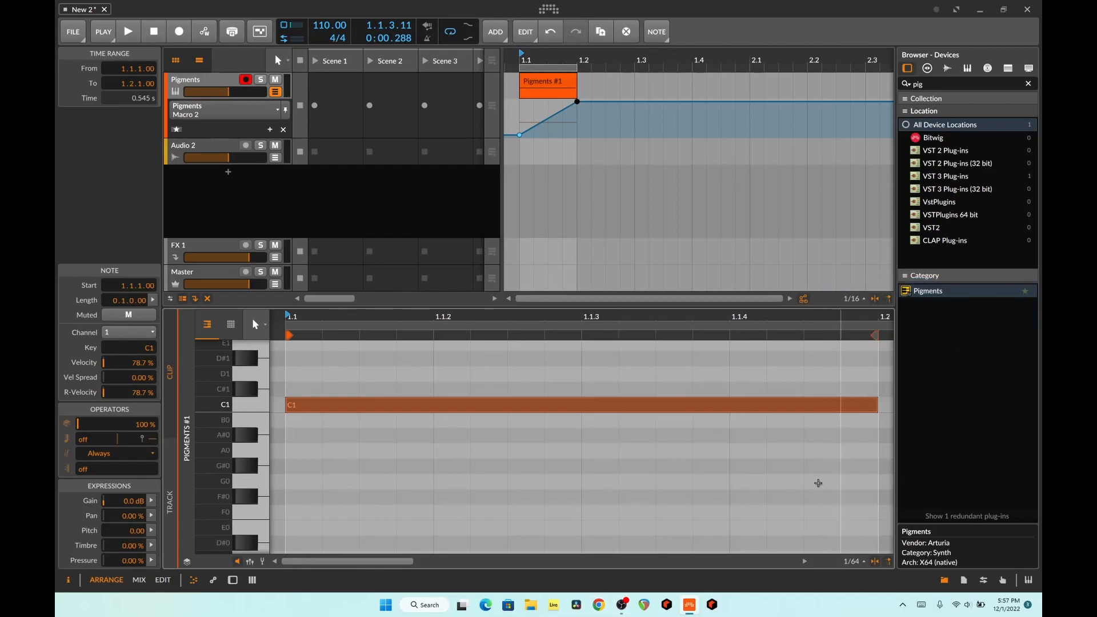
# Open the Pigments synth window from the device chain and play the loop to watch the Release macro follow the automation.
pyautogui.moveTo(613, 612)
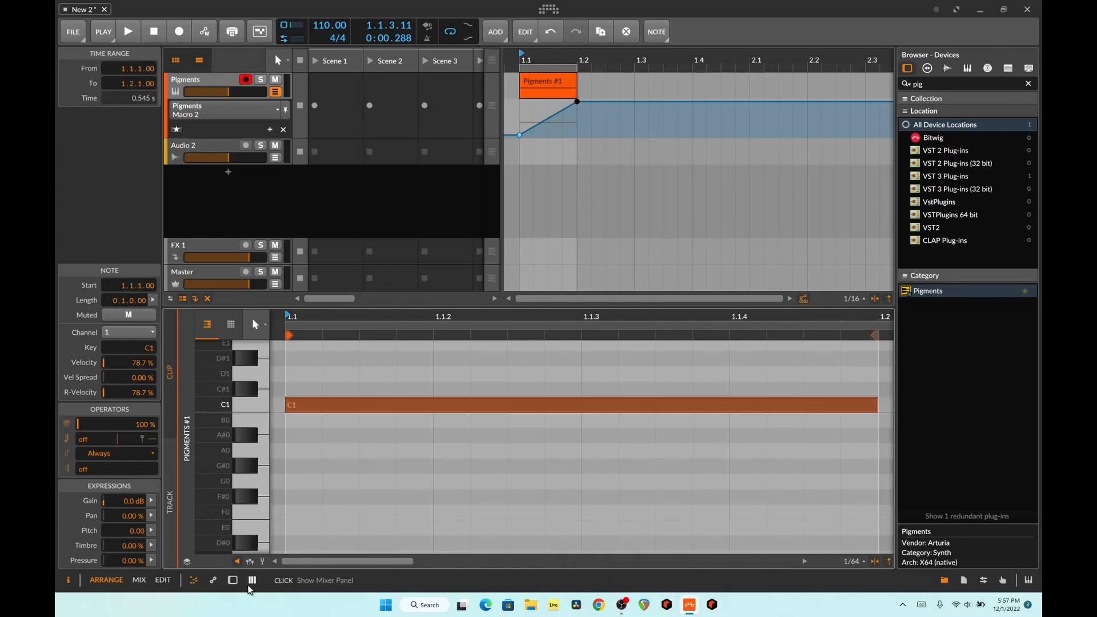
pyautogui.click(233, 580)
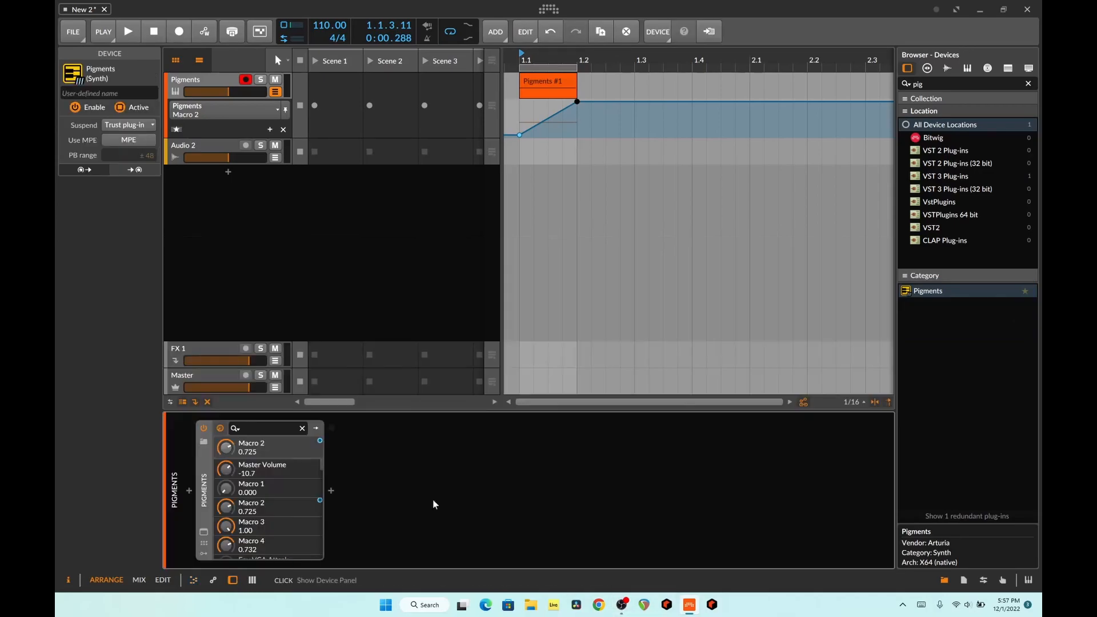
pyautogui.click(204, 534)
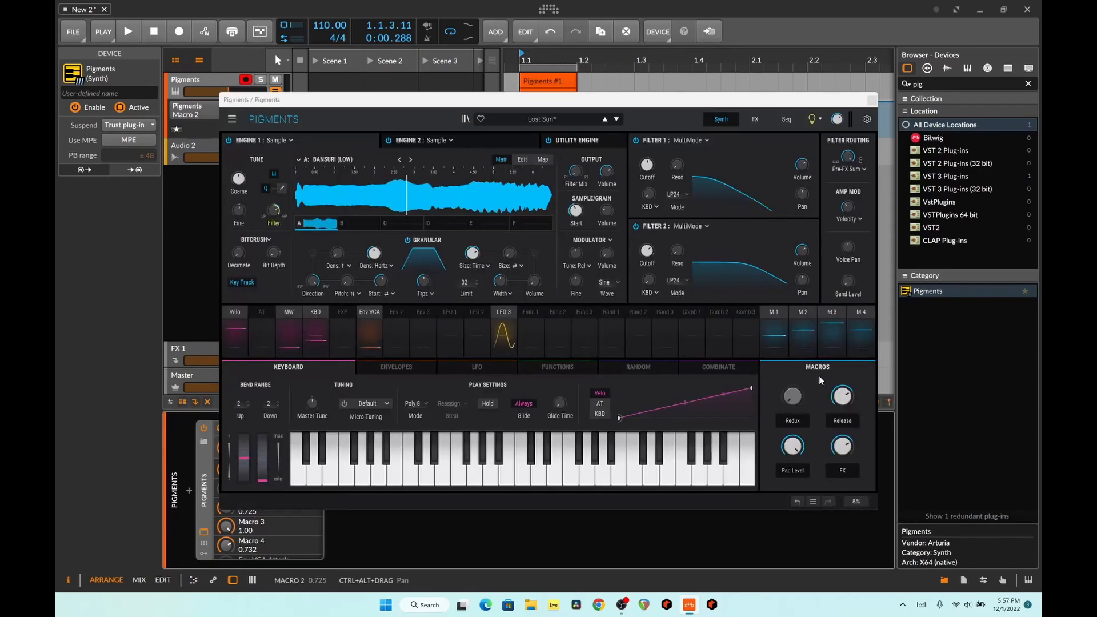
pyautogui.press('space')
pyautogui.moveTo(854, 404)
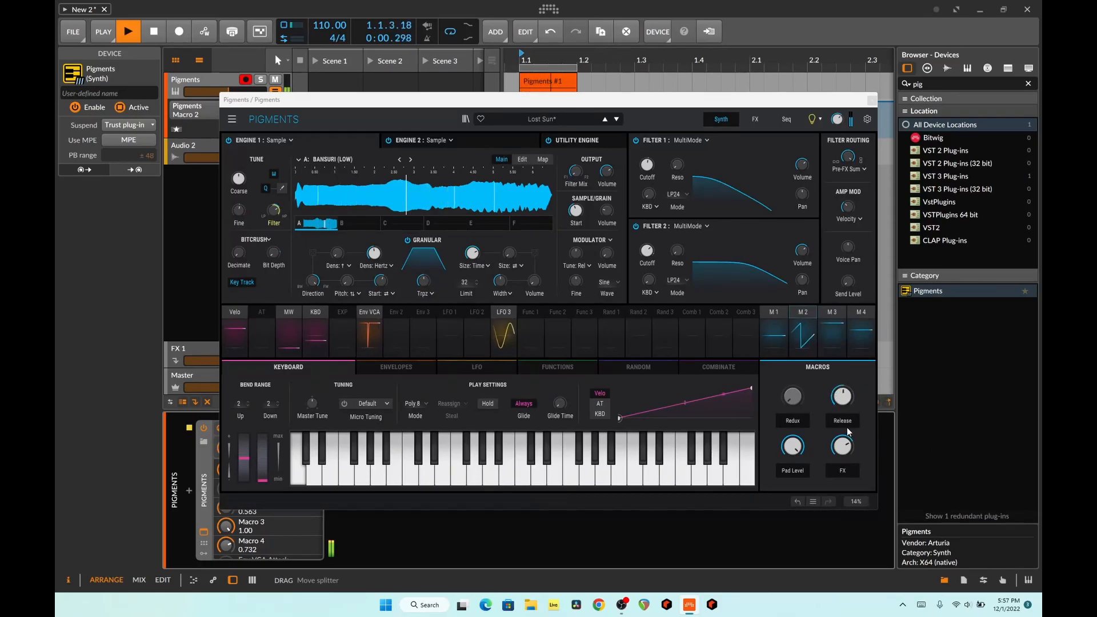
pyautogui.press('space')
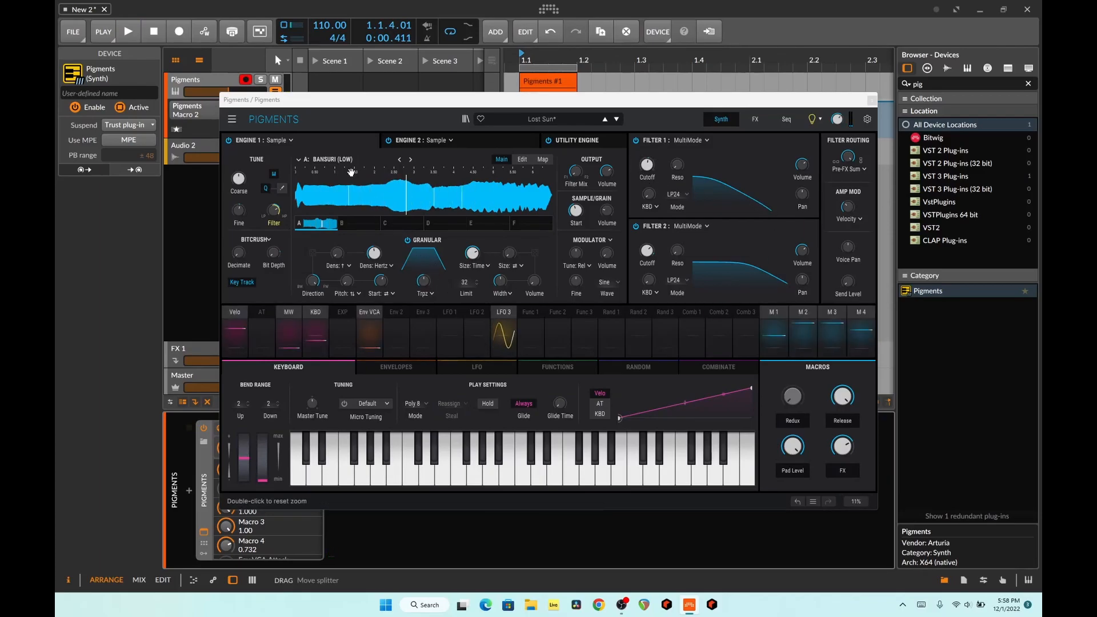
# Switch Engine 1 from Sample to Wavetable, raise its wavetable Position, and audition a note.
pyautogui.click(293, 141)
pyautogui.click(296, 166)
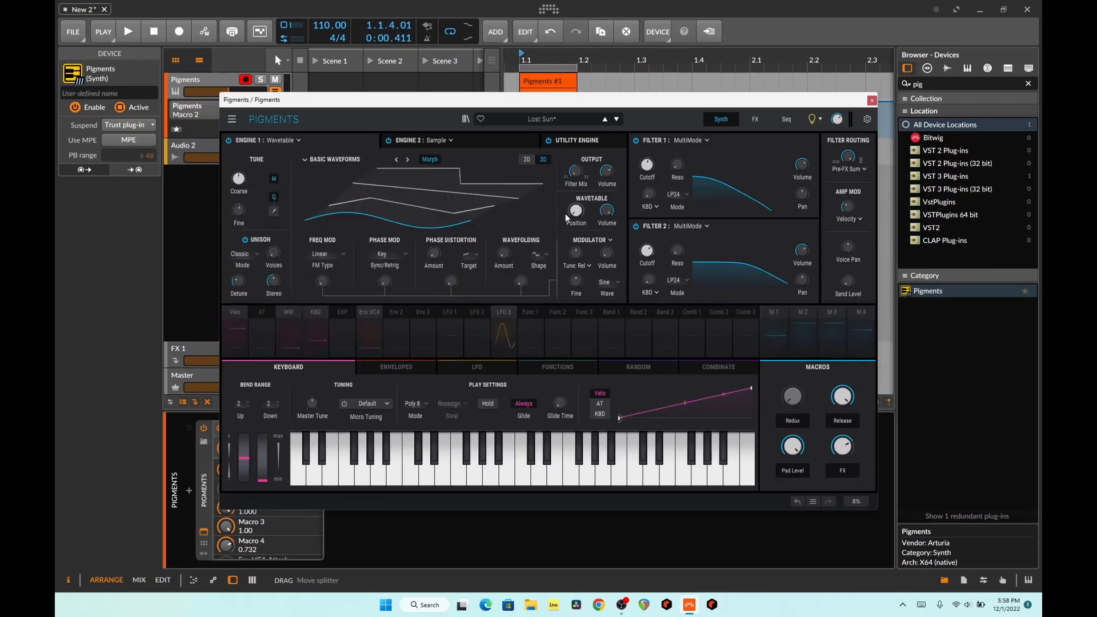
pyautogui.moveTo(576, 211); pyautogui.dragTo(575, 142)
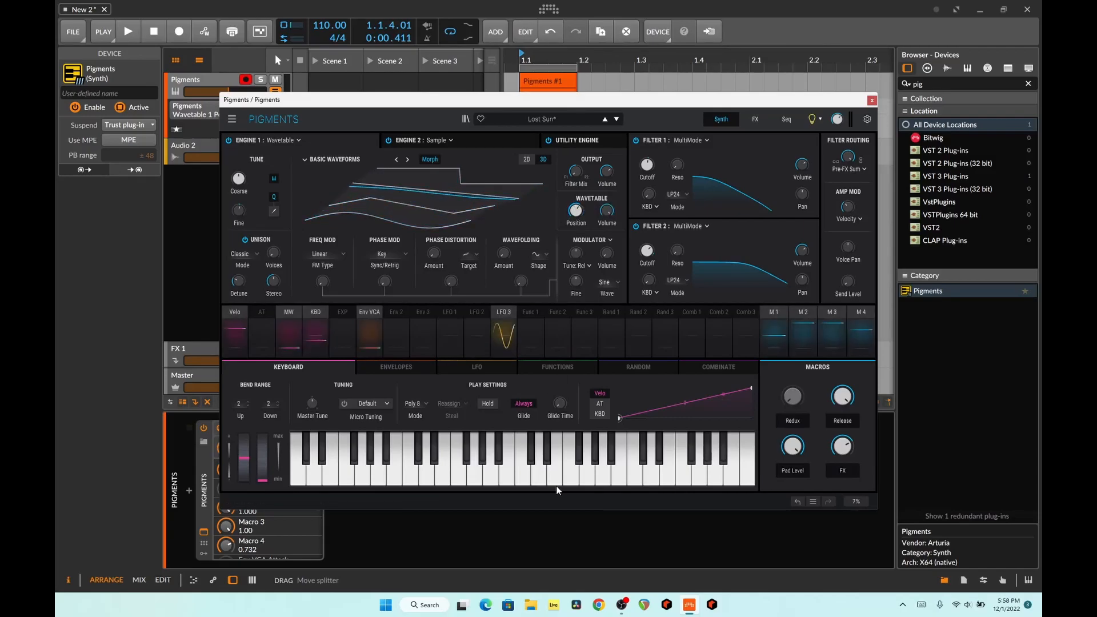
pyautogui.click(557, 485)
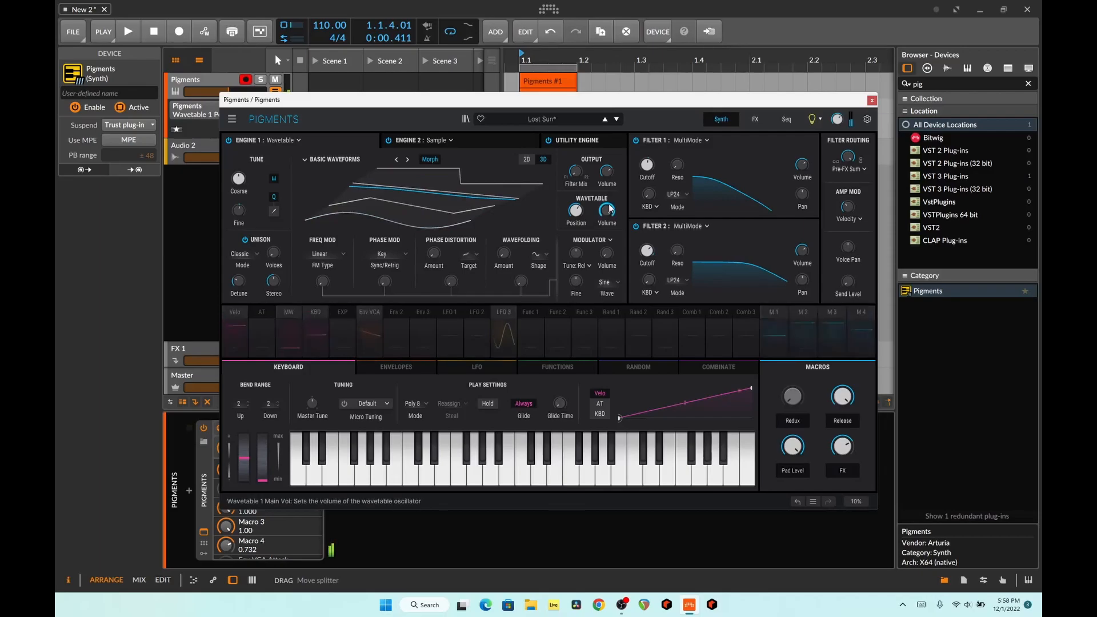
# Turn Macro 2 down to 0.036, modulate Engine 1's wavetable Position with it by 1.00, and lower the base Position.
pyautogui.moveTo(842, 395); pyautogui.dragTo(828, 345)
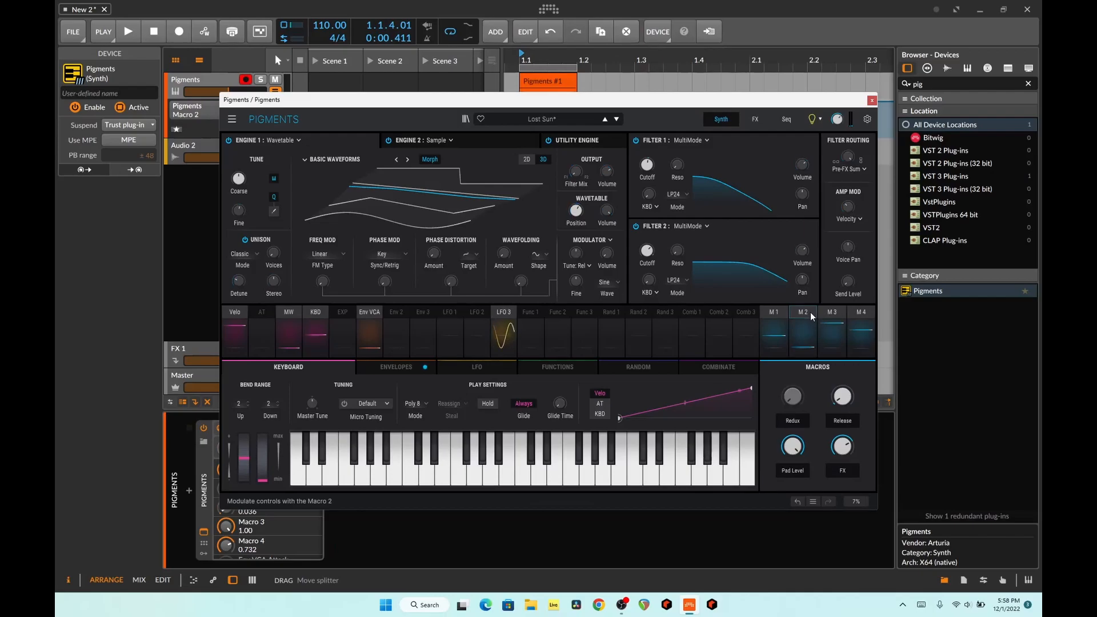
pyautogui.click(576, 210)
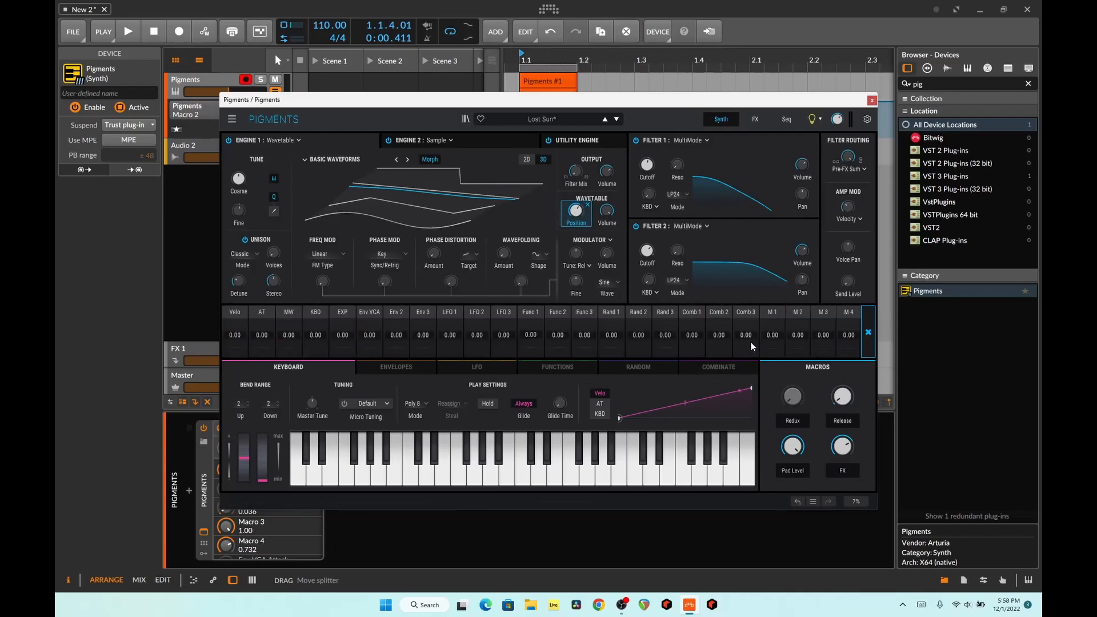
pyautogui.moveTo(796, 333); pyautogui.dragTo(797, 297)
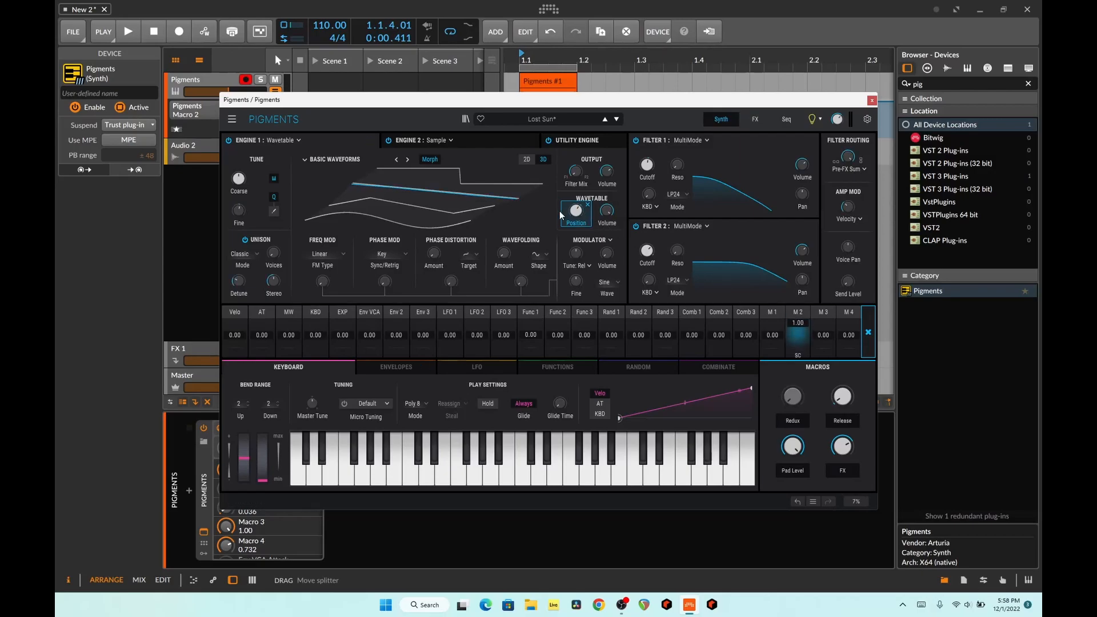
pyautogui.moveTo(577, 211); pyautogui.dragTo(577, 274)
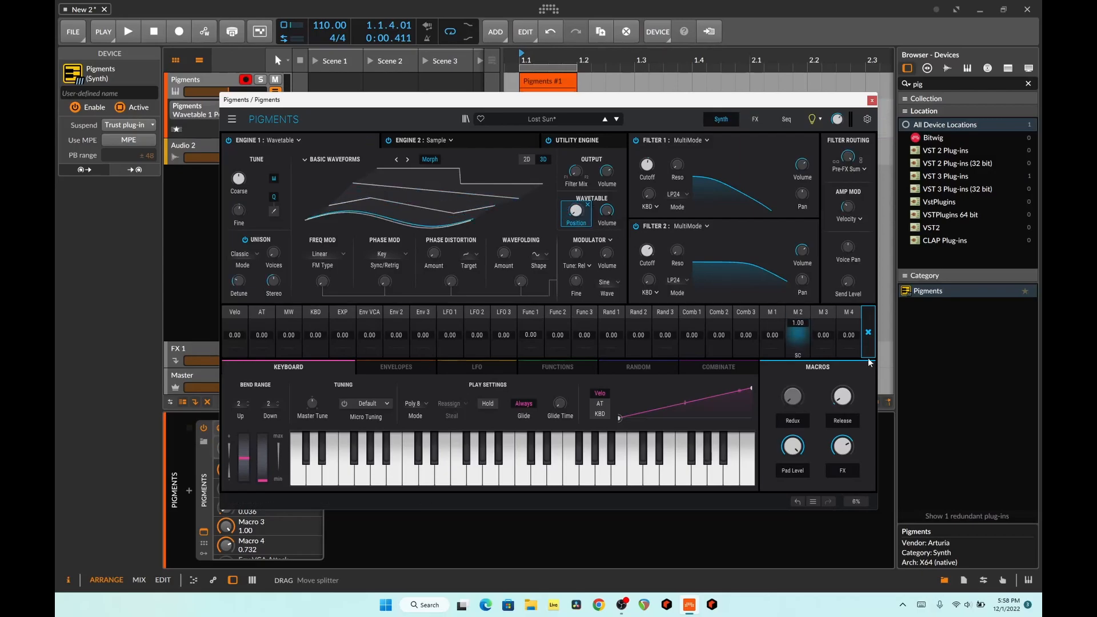
# During loop playback, assign Macro 2 to modulate Engine 1's Phase Distortion Amount by 1.00, and stop playback.
pyautogui.press('space')
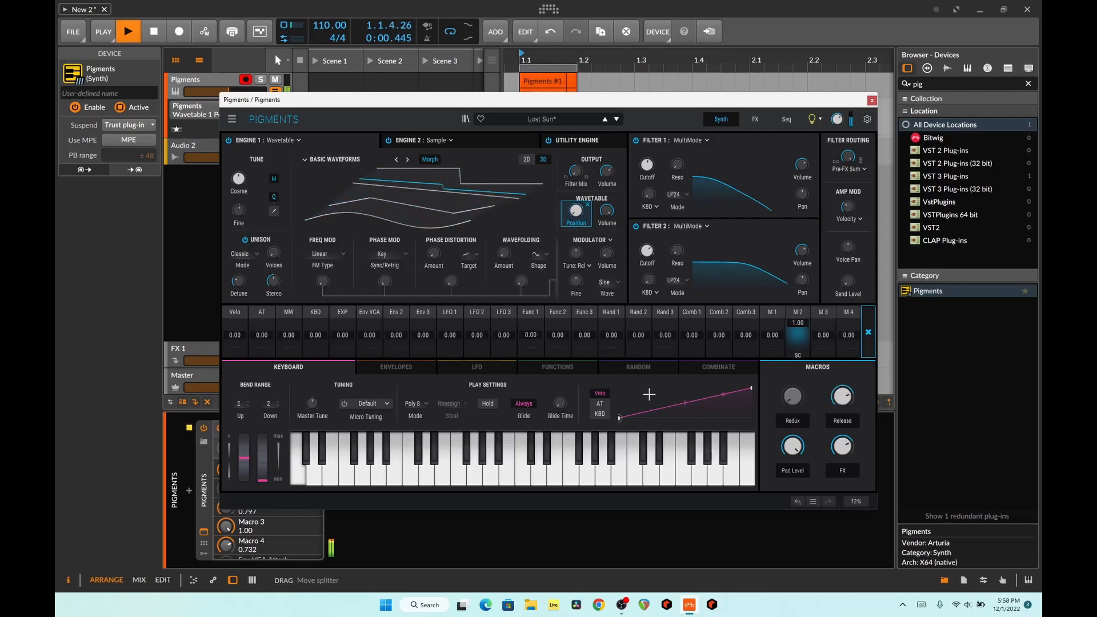
pyautogui.click(447, 249)
pyautogui.moveTo(798, 338); pyautogui.dragTo(798, 323)
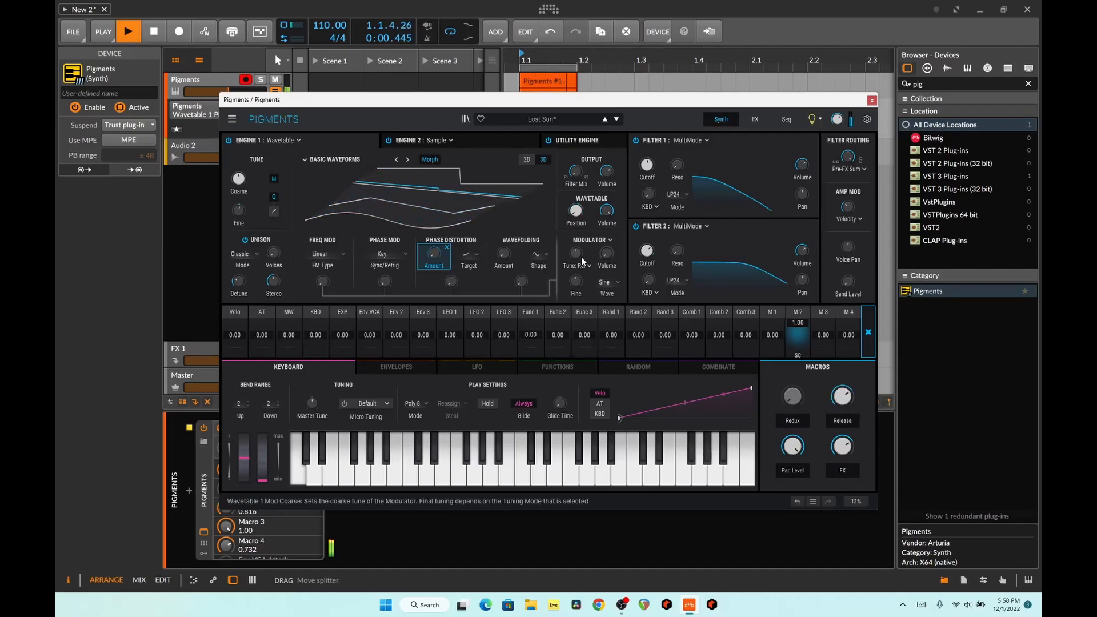
pyautogui.press('space')
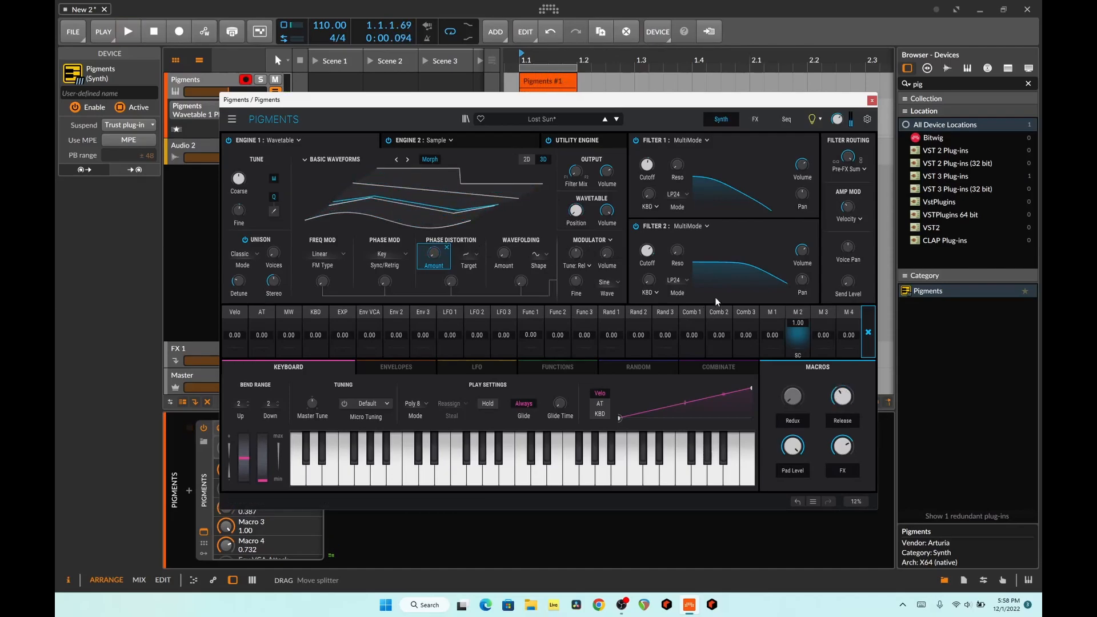
# With the loop playing, adjust the Filter 1 Cutoff and assign Macro 2 to modulate it by 0.19.
pyautogui.press('space')
pyautogui.moveTo(656, 166)
pyautogui.moveTo(646, 164); pyautogui.dragTo(647, 187)
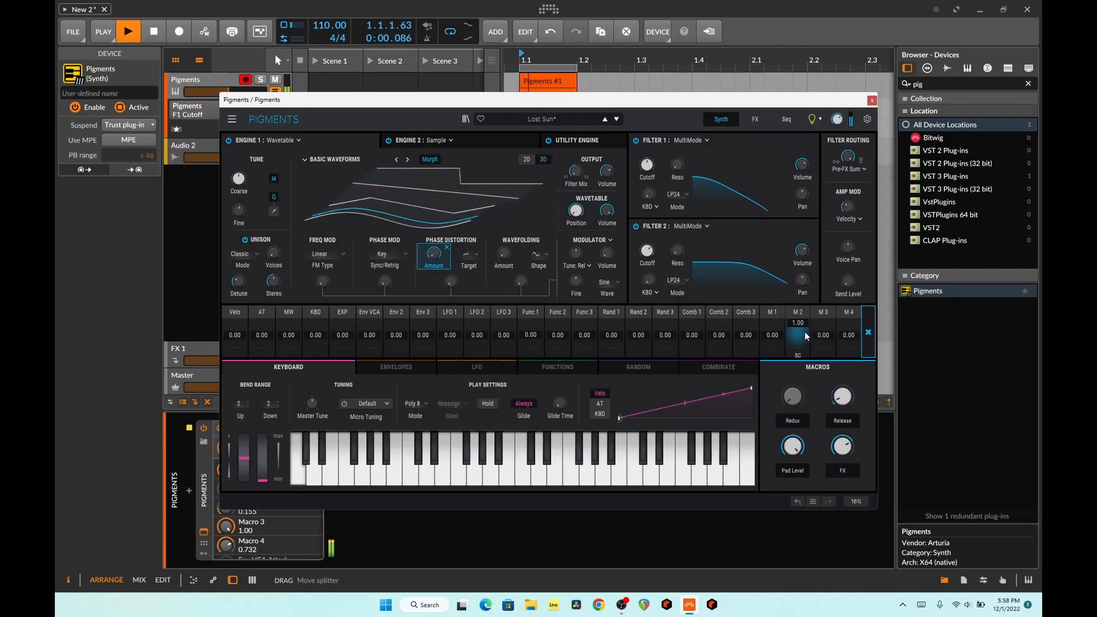
pyautogui.moveTo(657, 168)
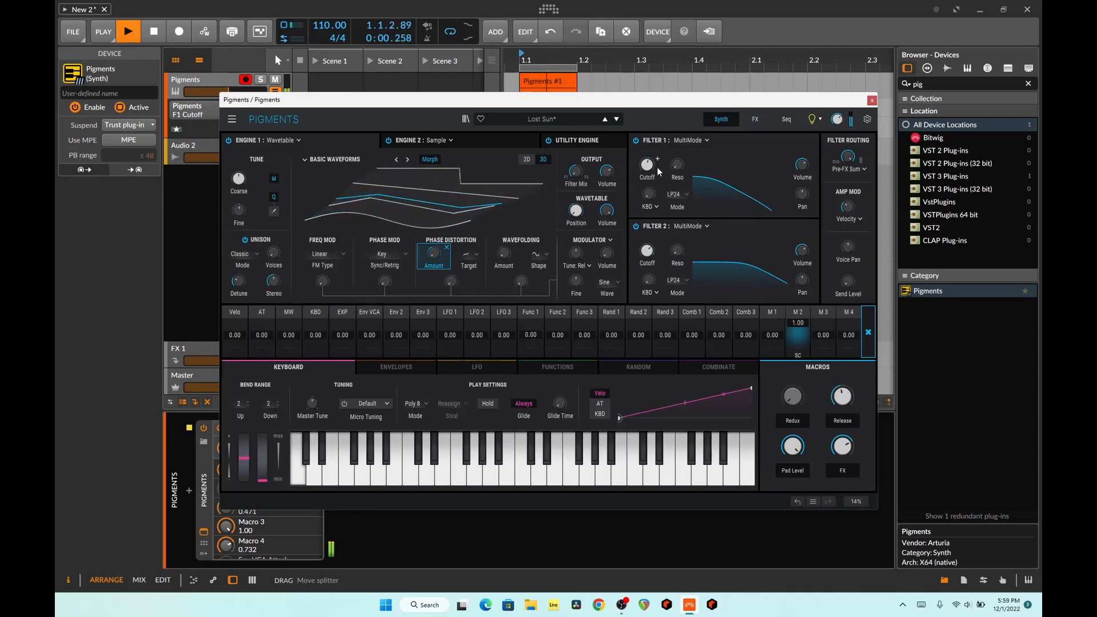
pyautogui.click(658, 162)
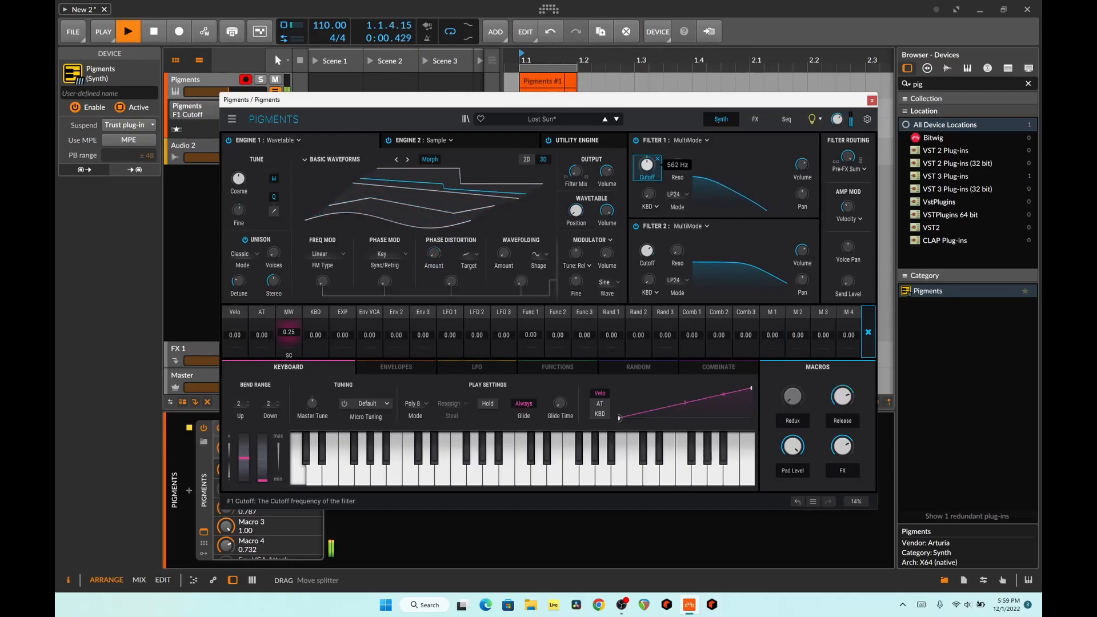
pyautogui.moveTo(798, 335); pyautogui.dragTo(798, 322)
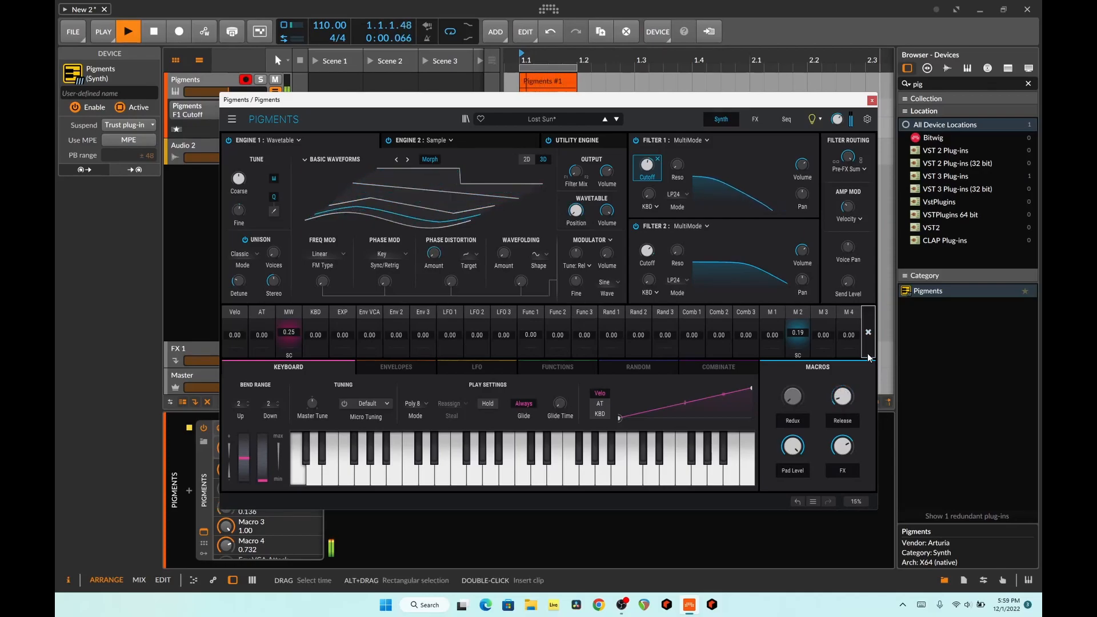
# Audition the loop with Macro 2 modulating the Filter 1 Cutoff, and stop playback.
pyautogui.press('space')
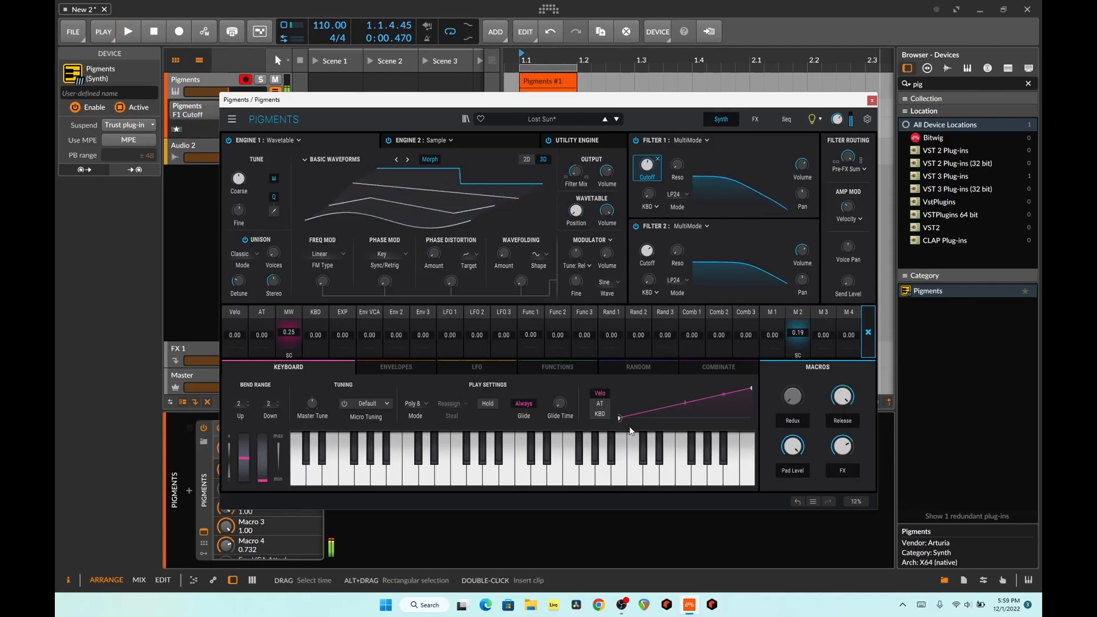
pyautogui.press('space')
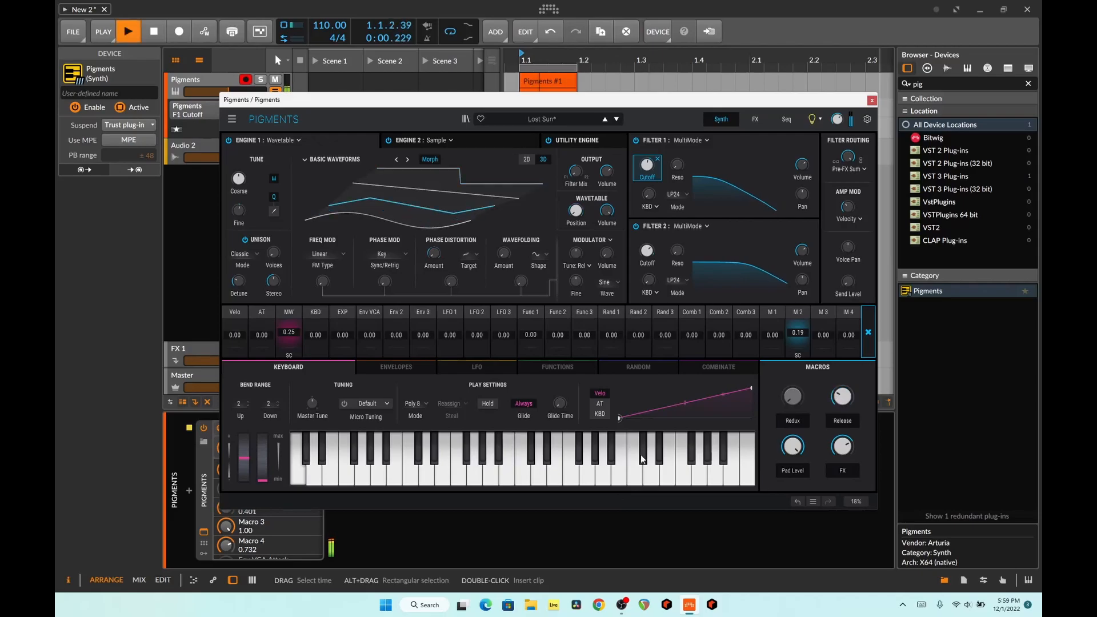
pyautogui.press('space')
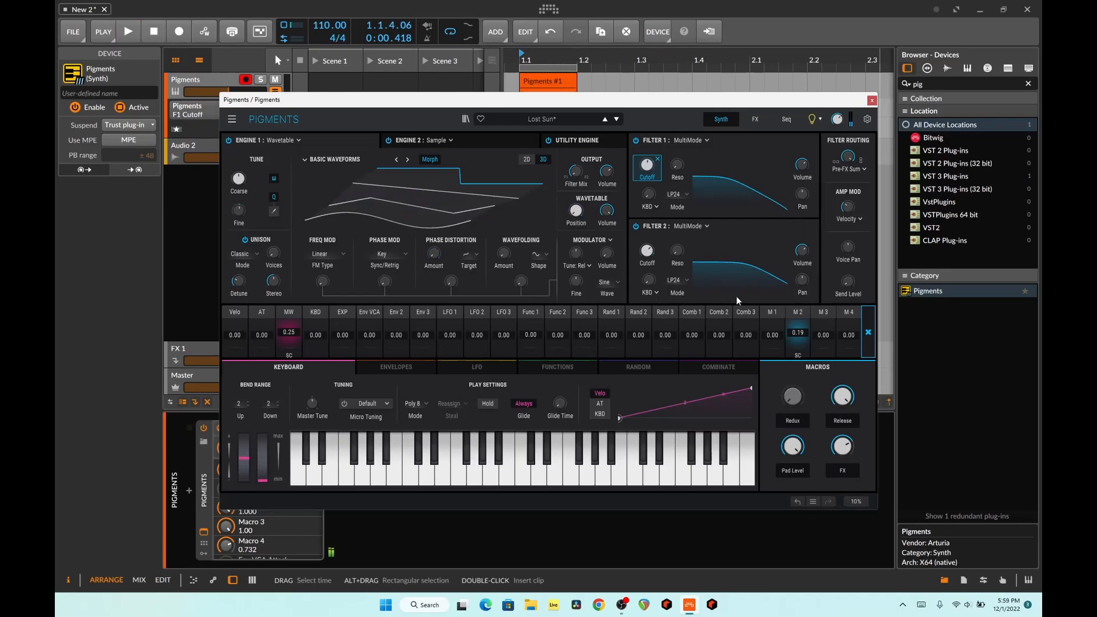
# Assign Macro 2 to modulate the FX A Reverb's Dry/Wet, adjust the amount to 0.16 during loop playback, and stop.
pyautogui.click(763, 121)
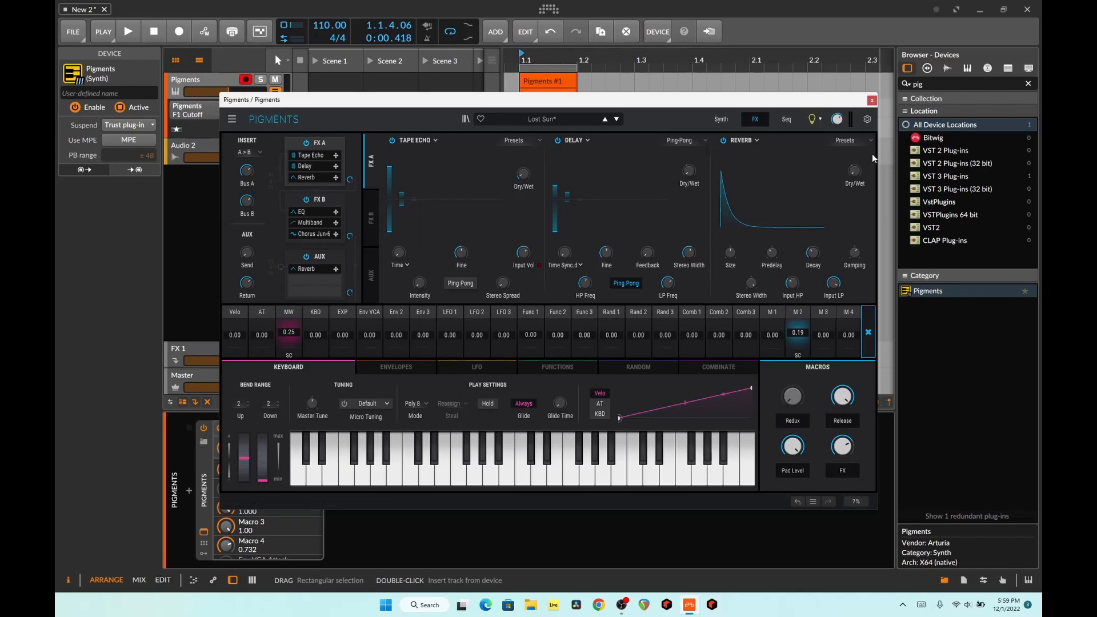
pyautogui.click(854, 170)
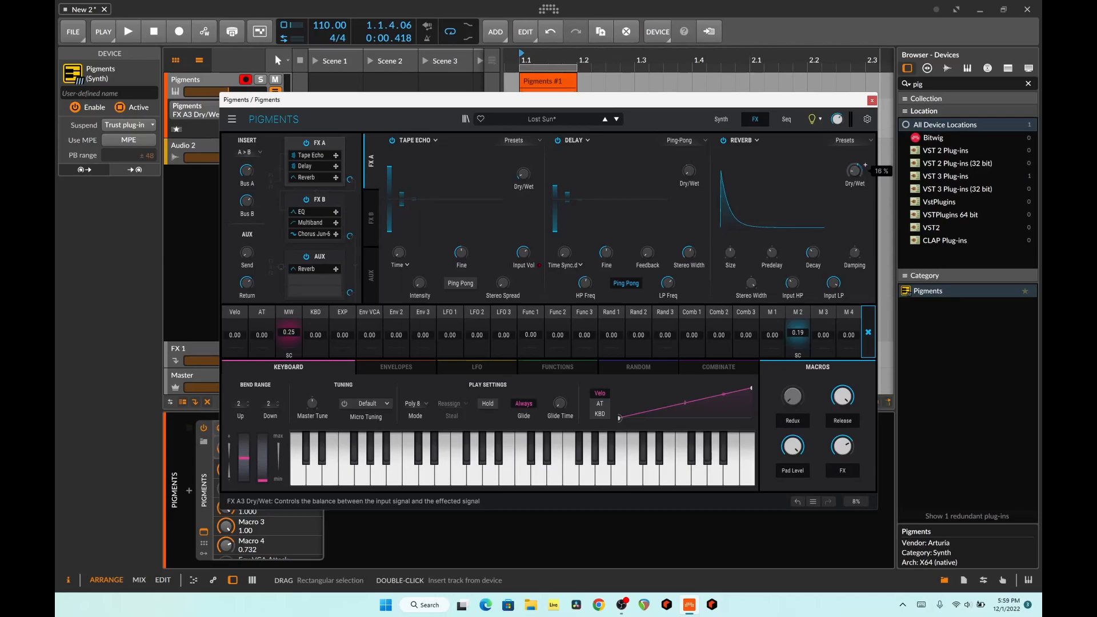
pyautogui.click(864, 169)
pyautogui.moveTo(804, 334); pyautogui.dragTo(804, 329)
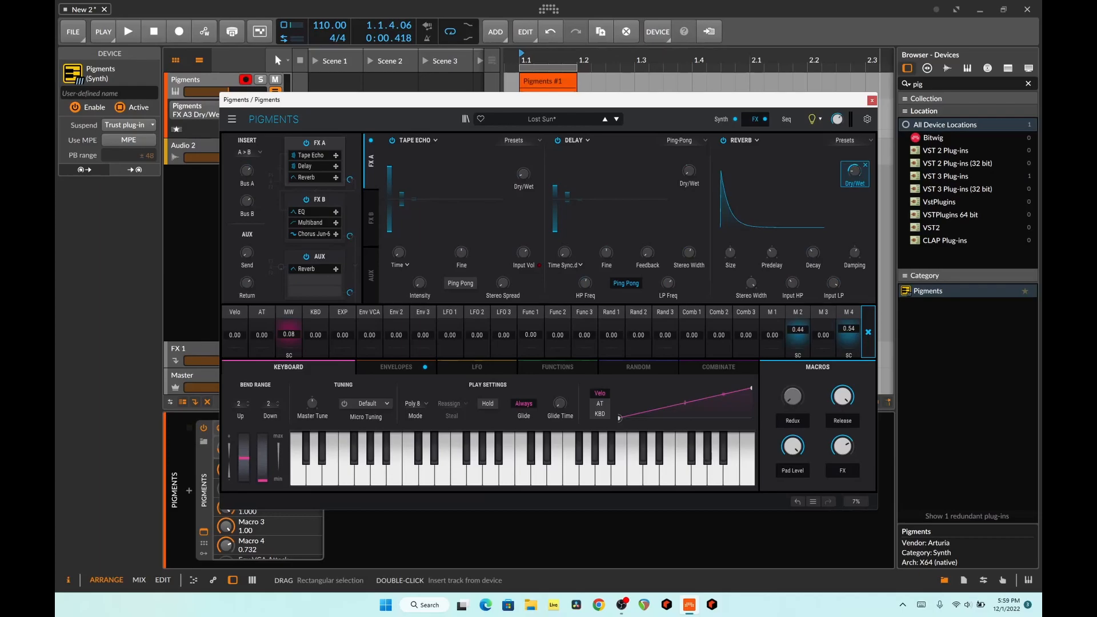
pyautogui.press('space')
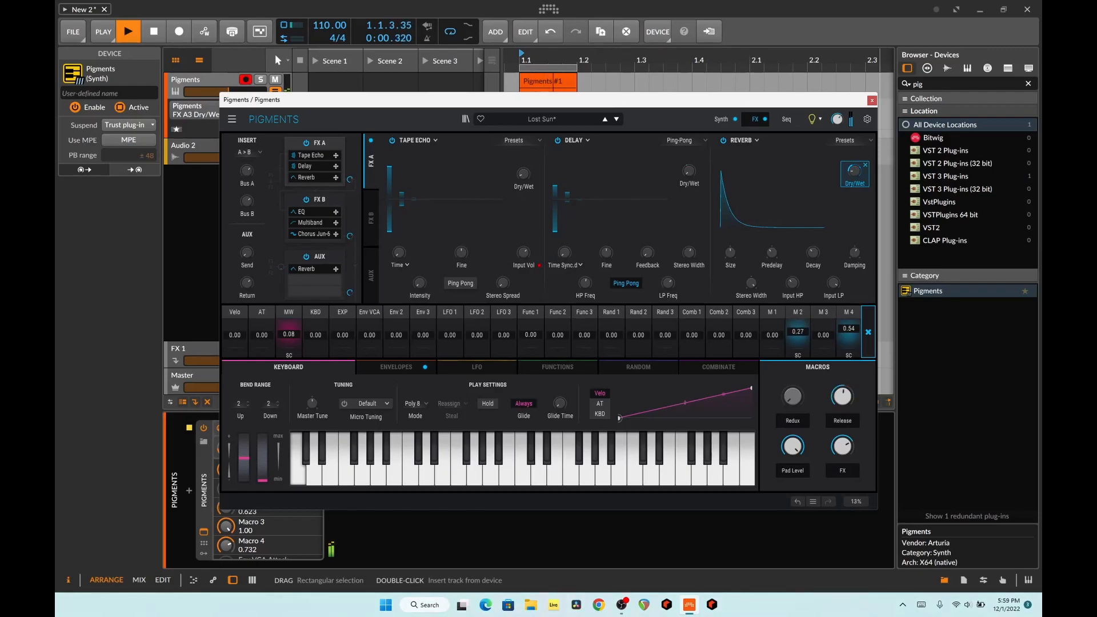
pyautogui.moveTo(857, 177)
pyautogui.moveTo(799, 329); pyautogui.dragTo(798, 332)
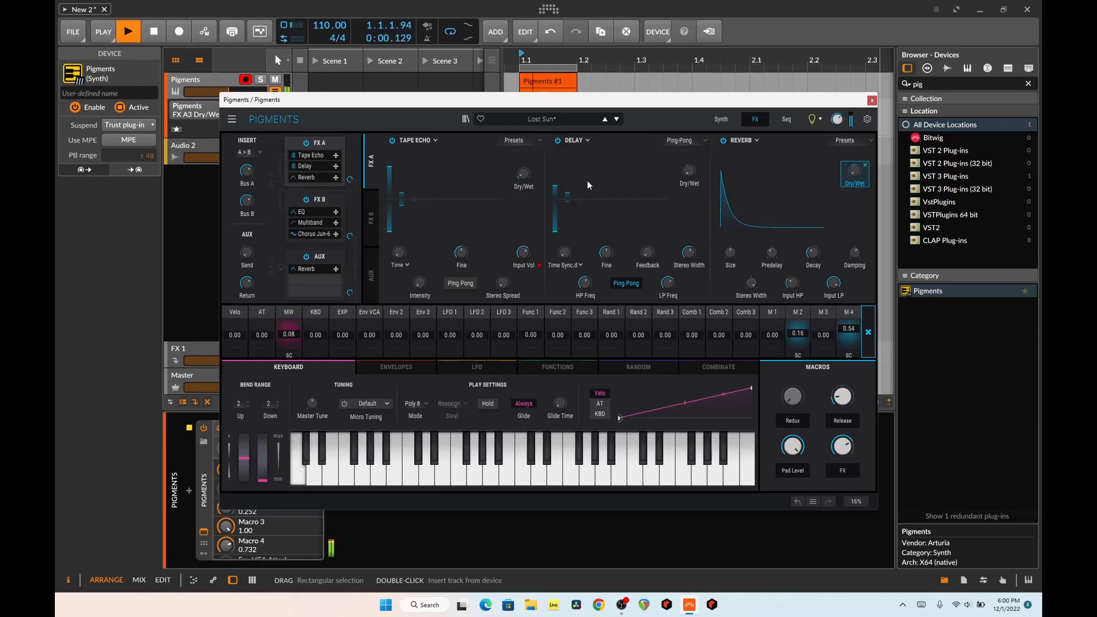
pyautogui.press('space')
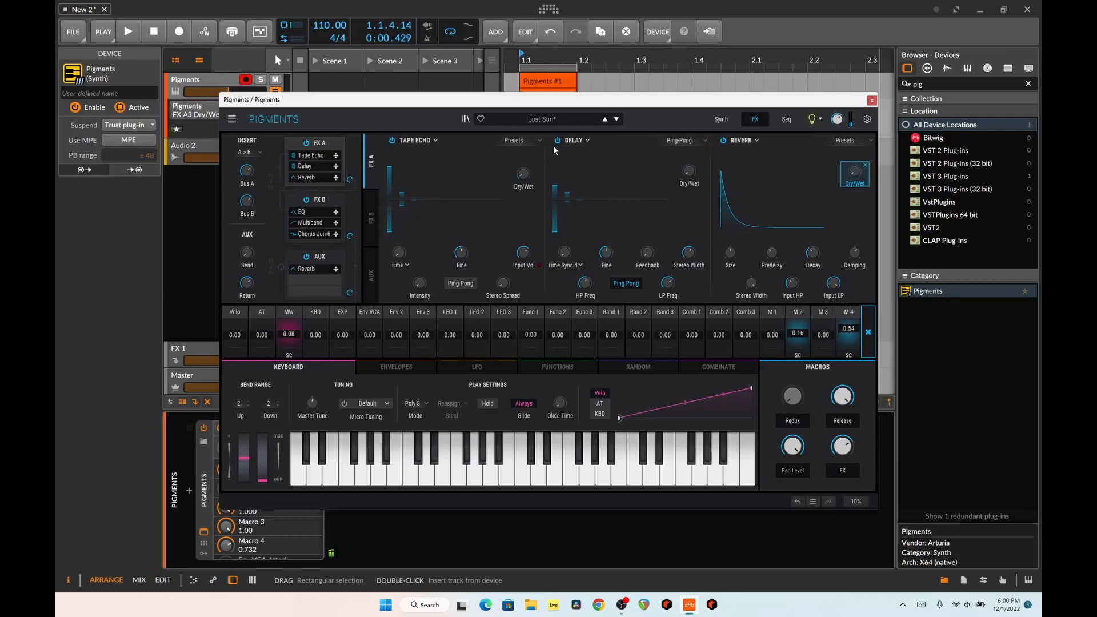
# Replace the FX A Delay with Distortion, and modulate its Dry/Wet with Macro 2 by 0.36 while auditioning the loop.
pyautogui.click(567, 140)
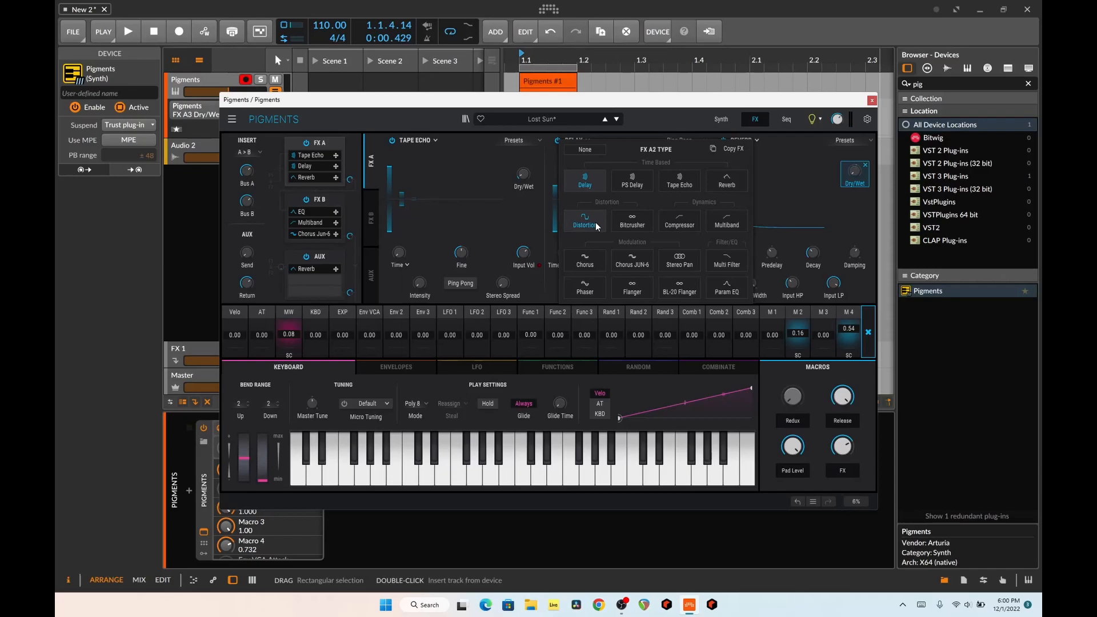
pyautogui.click(578, 220)
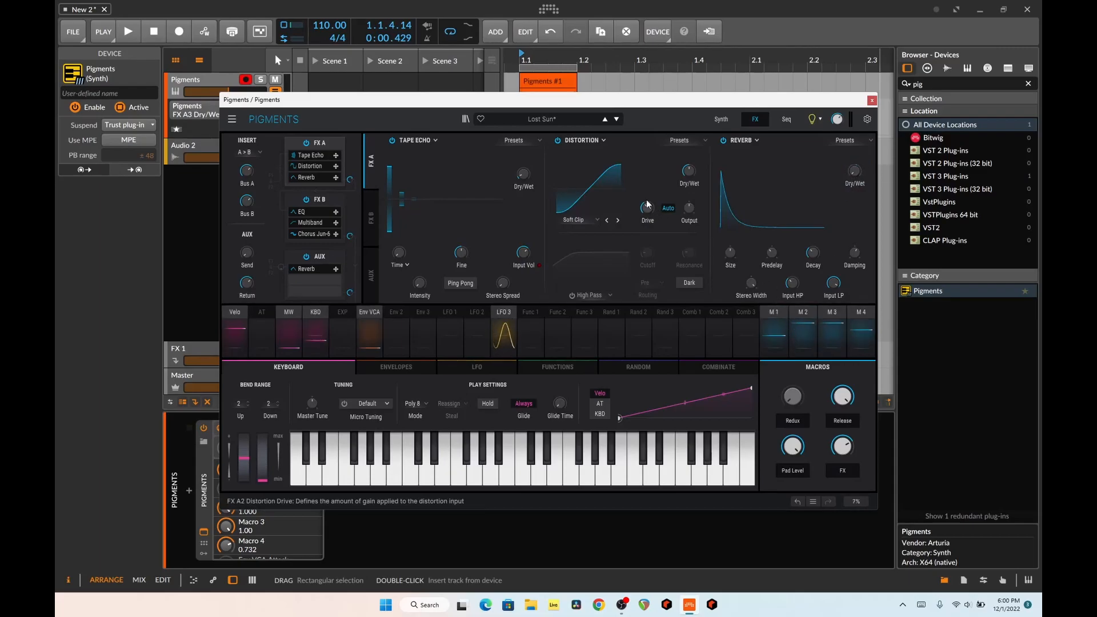
pyautogui.click(689, 171)
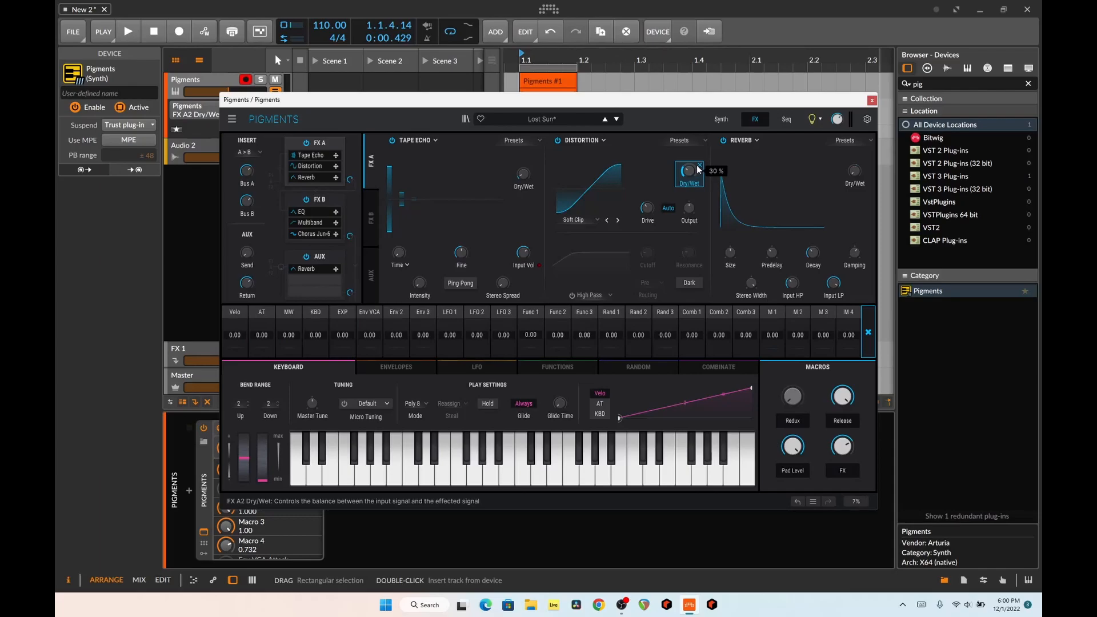
pyautogui.moveTo(798, 338); pyautogui.dragTo(798, 333)
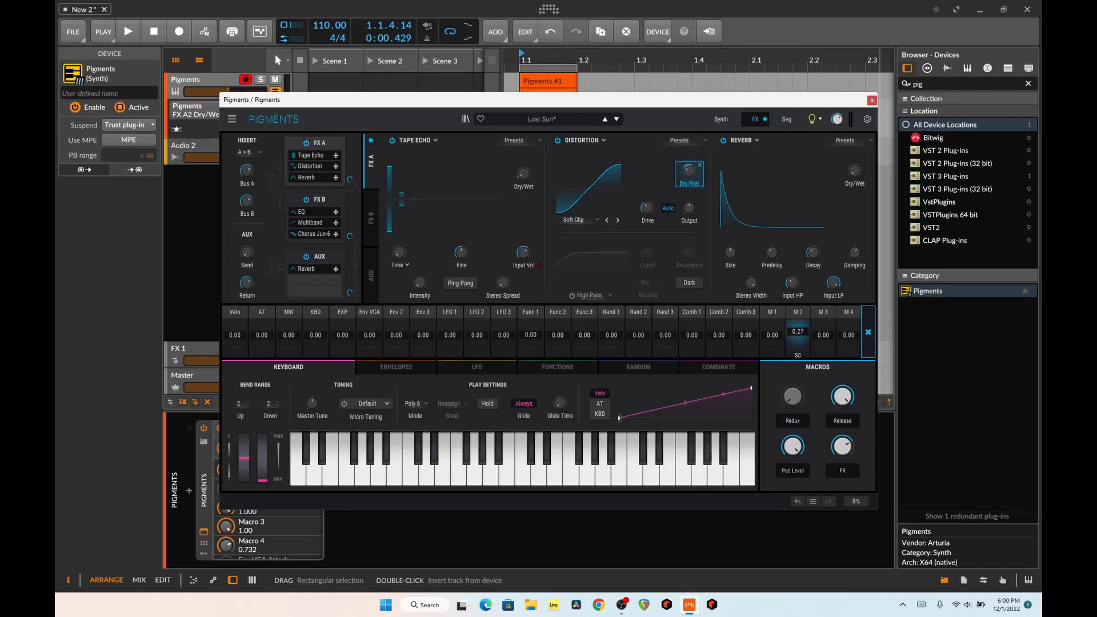
pyautogui.press('space')
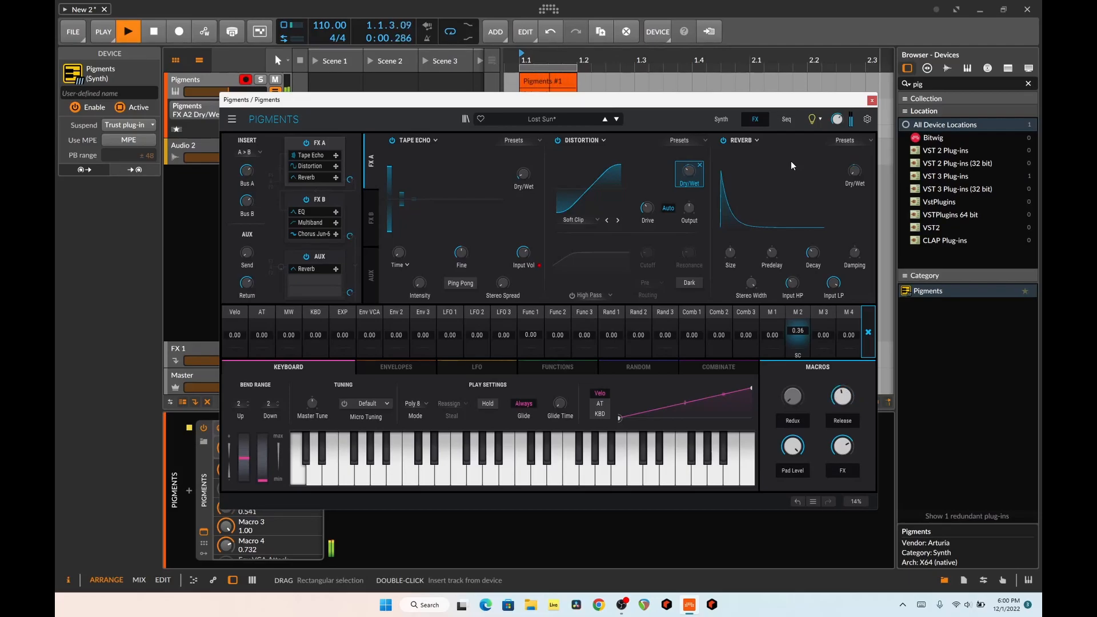
pyautogui.press('space')
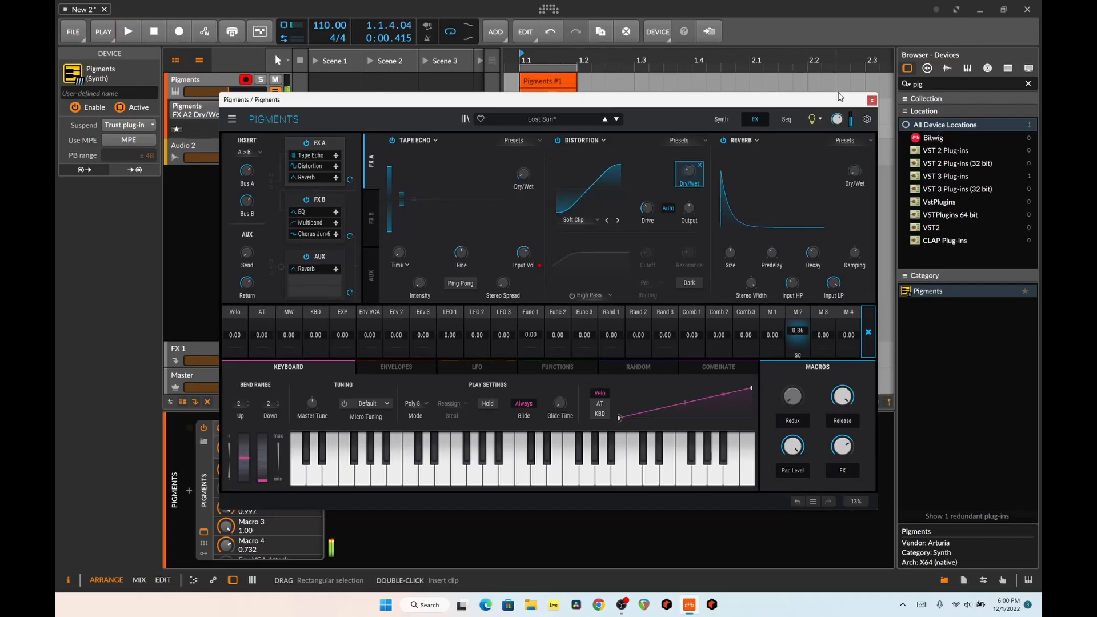
# Close the plug-in window and bounce the Master track's range from 1.1.1.00 to 1.2.1.00 to a new audio track, Post-Fader at 24-bit.
pyautogui.click(871, 101)
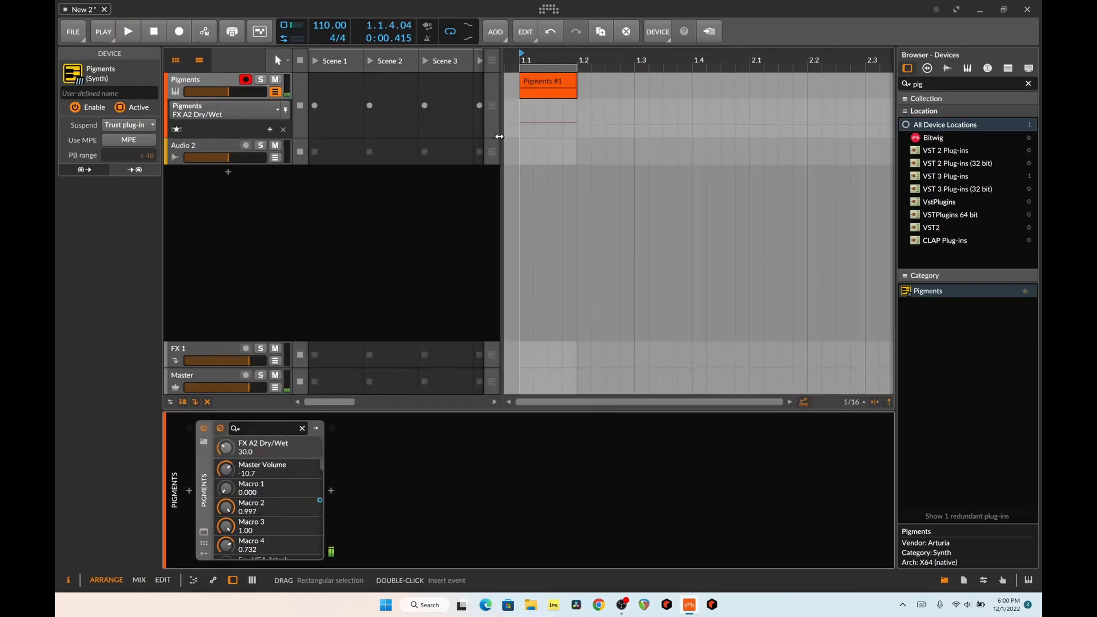
pyautogui.moveTo(521, 381); pyautogui.dragTo(574, 381)
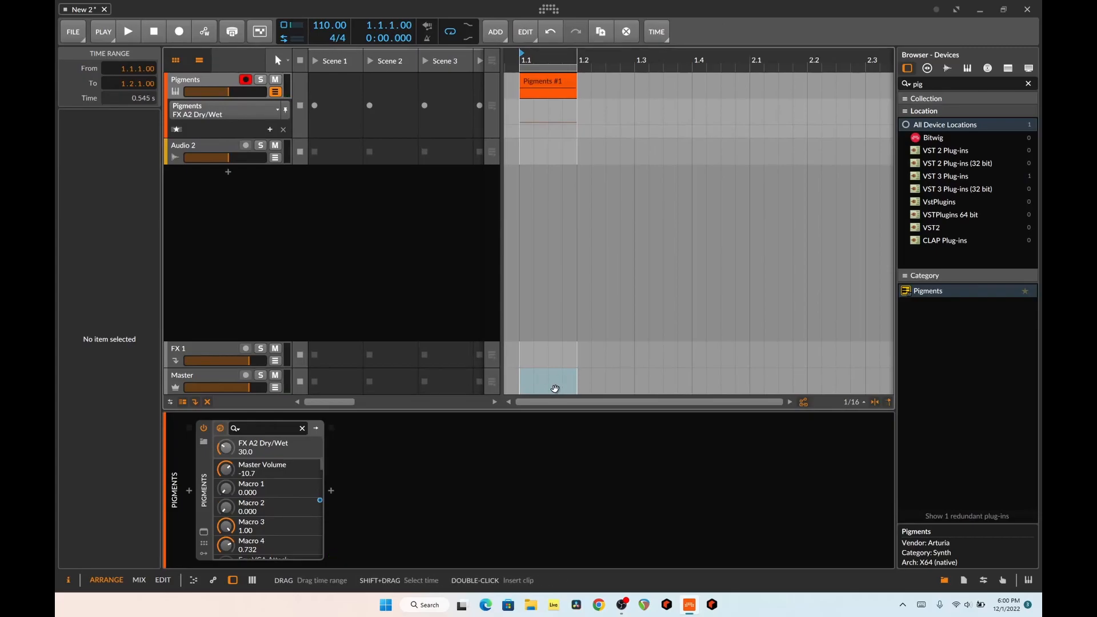
pyautogui.rightClick(555, 386)
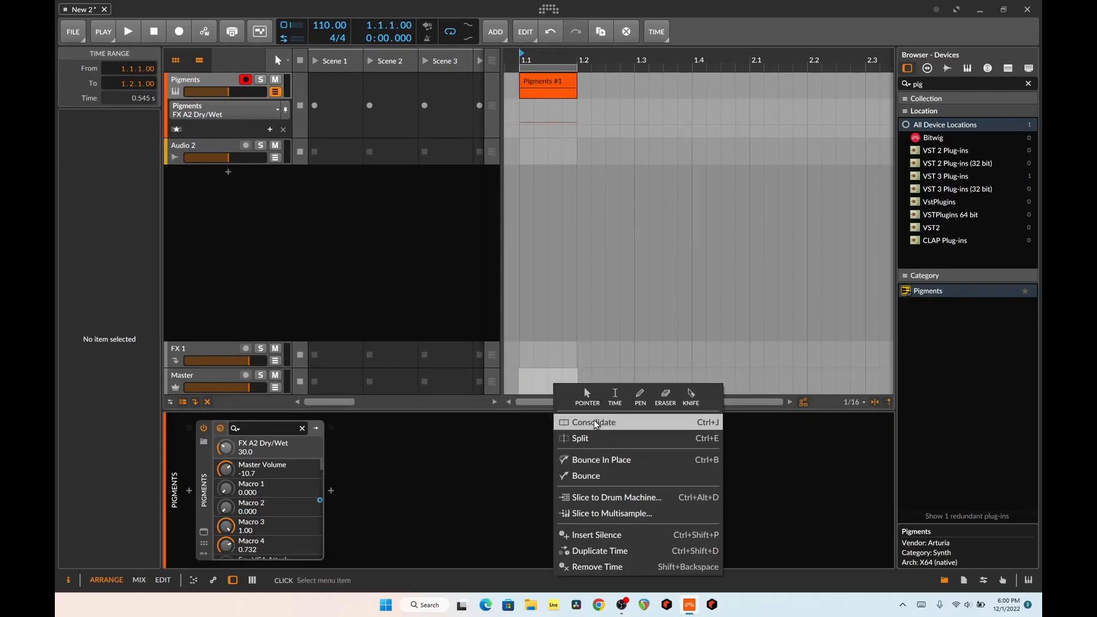
pyautogui.click(588, 476)
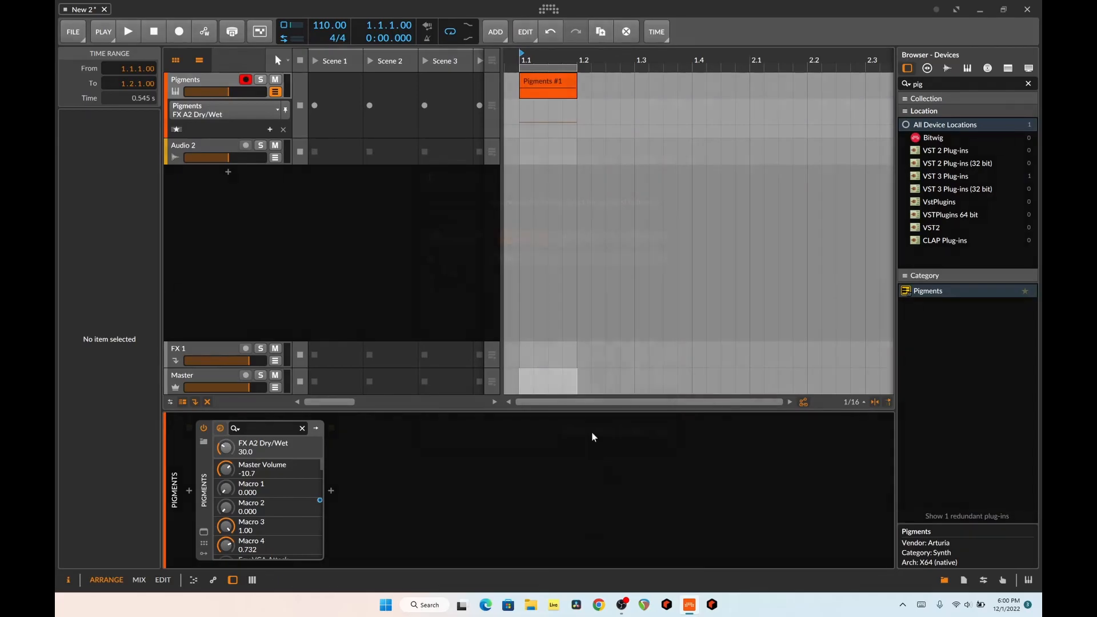
pyautogui.click(583, 237)
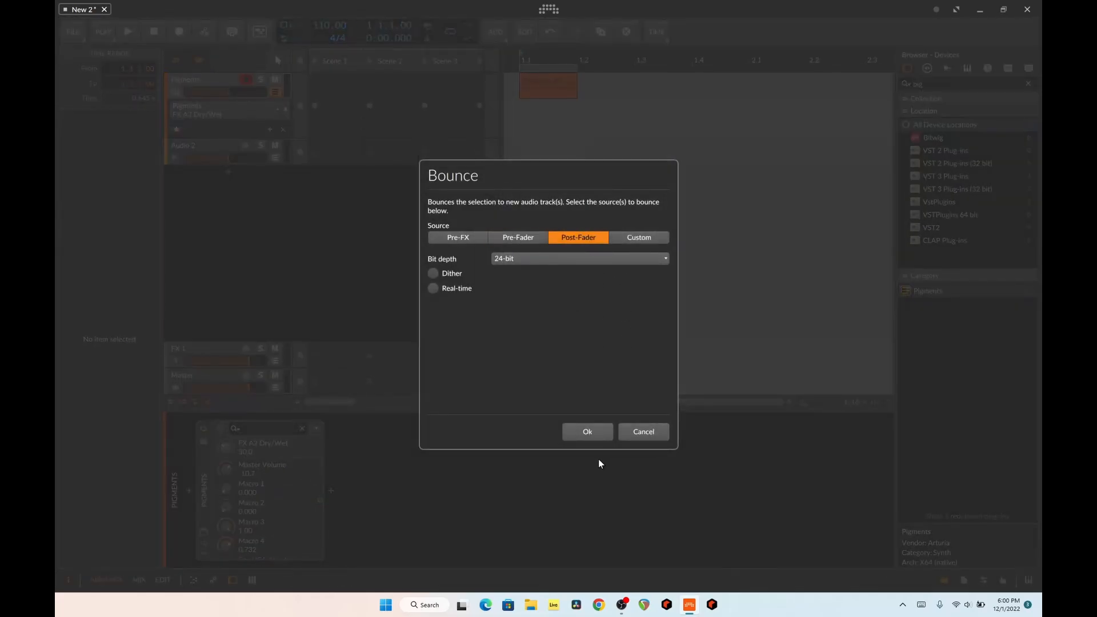
pyautogui.click(594, 433)
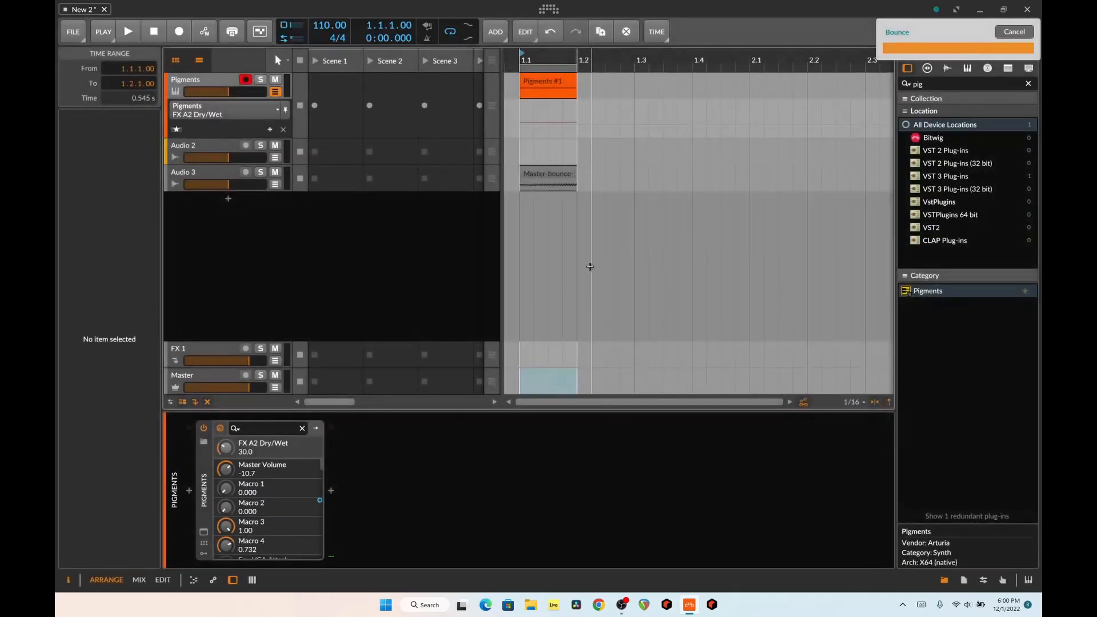
# Solo the Audio 3 track containing the bounced clip, and audition it in the loop.
pyautogui.click(544, 174)
pyautogui.click(261, 172)
pyautogui.press('space')
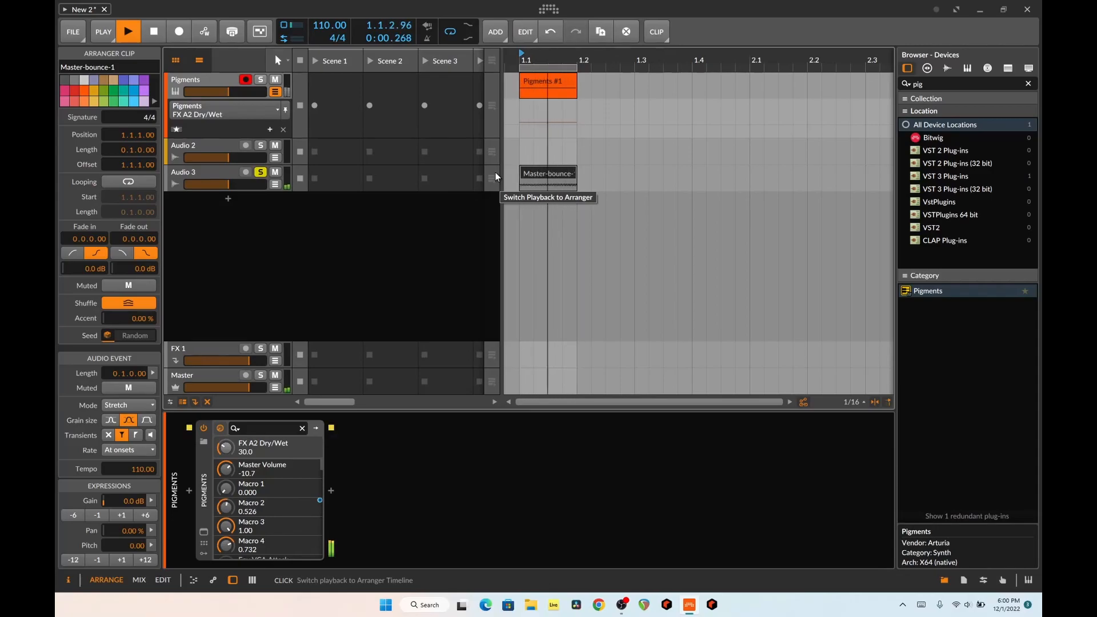
pyautogui.press('space')
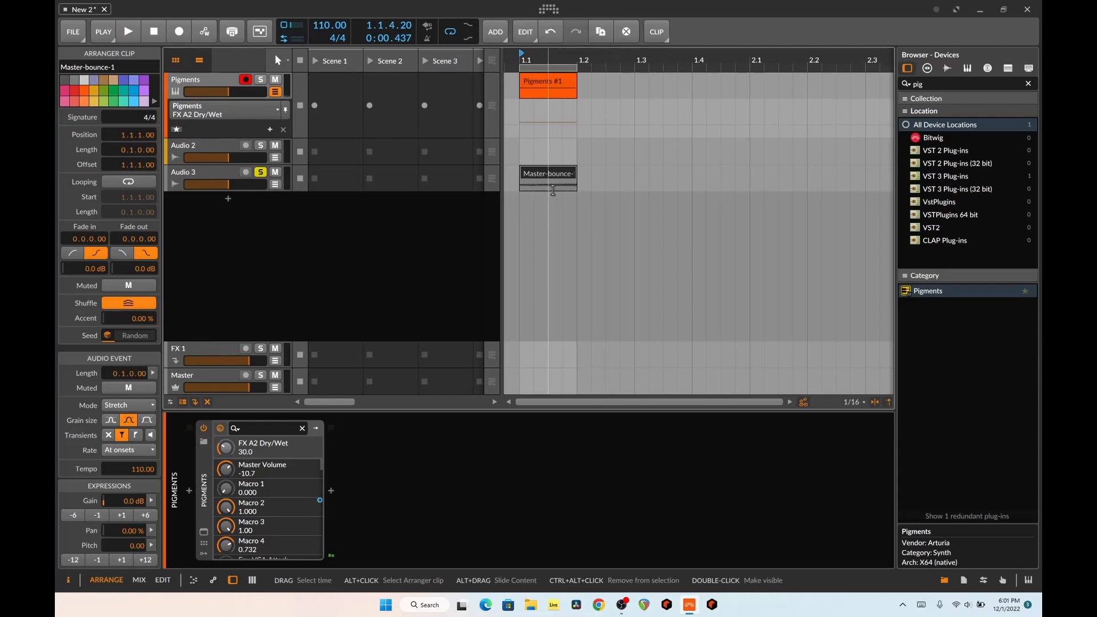
# Raise the bounced clip's gain to +13.0 dB and listen to the louder loop.
pyautogui.moveTo(557, 182); pyautogui.dragTo(557, 169)
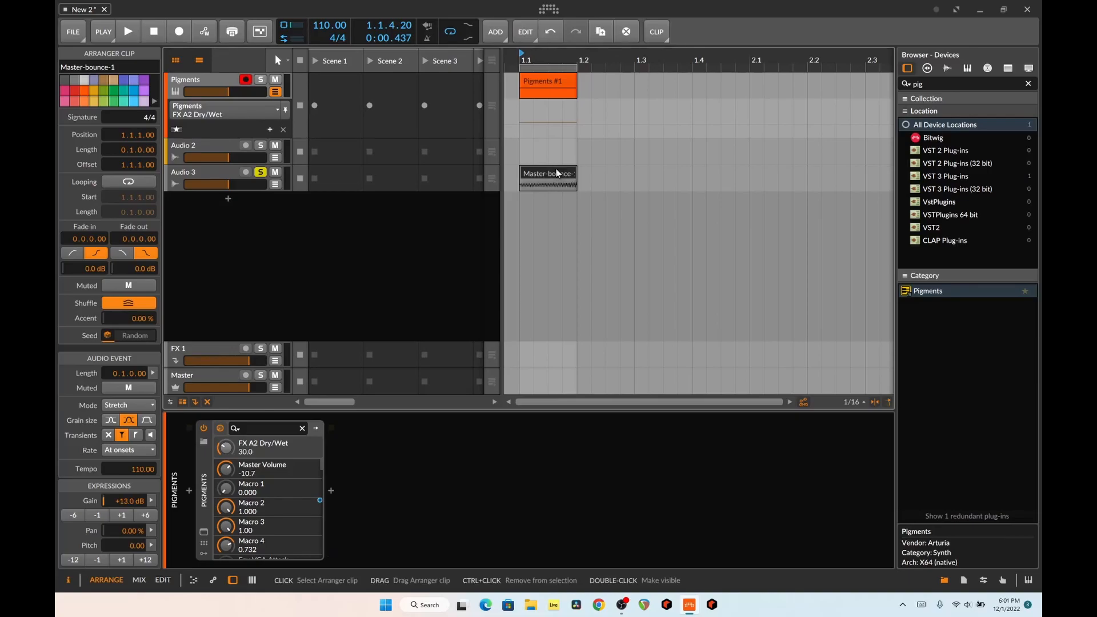
pyautogui.press('space')
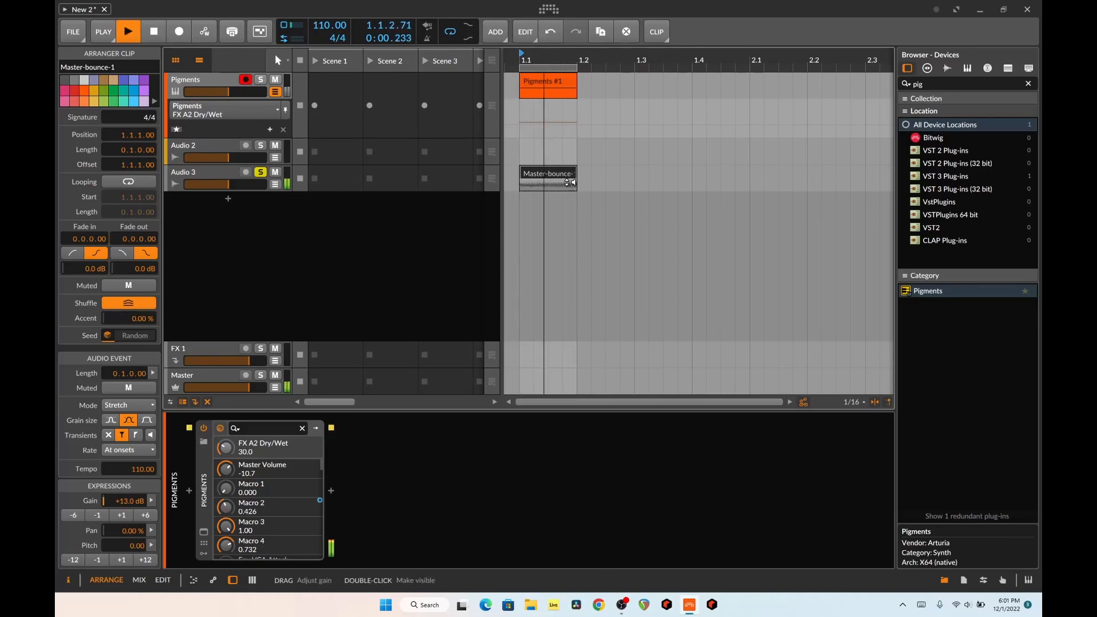
pyautogui.moveTo(568, 182); pyautogui.dragTo(563, 181)
pyautogui.press('space')
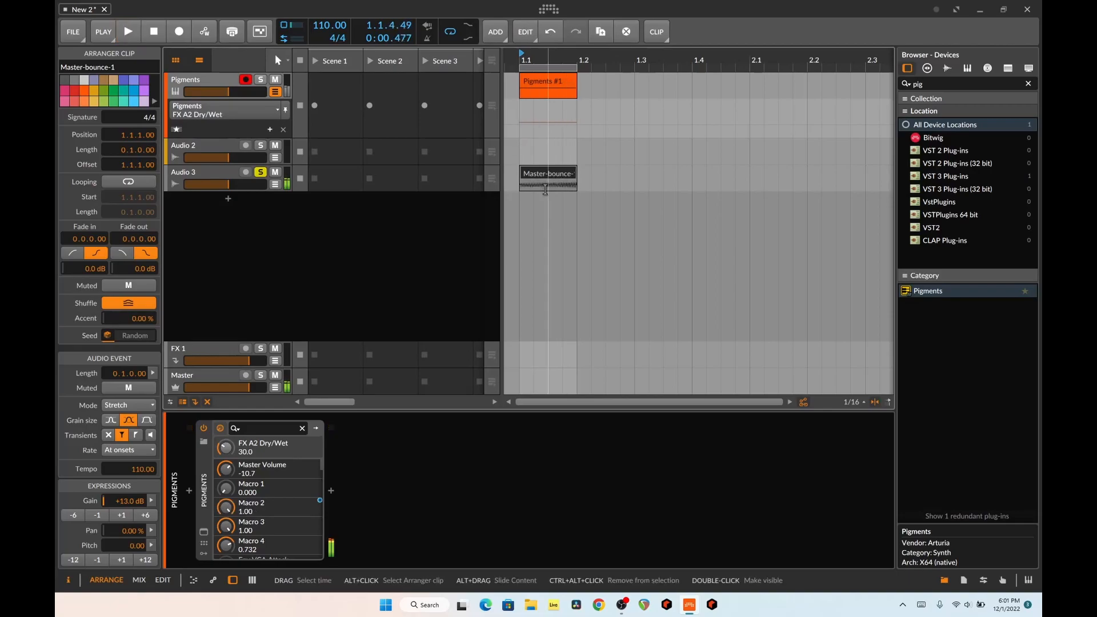
# Increase the Master bounce clip's gain on Audio 3 to +15.3 dB.
pyautogui.rightClick(545, 178)
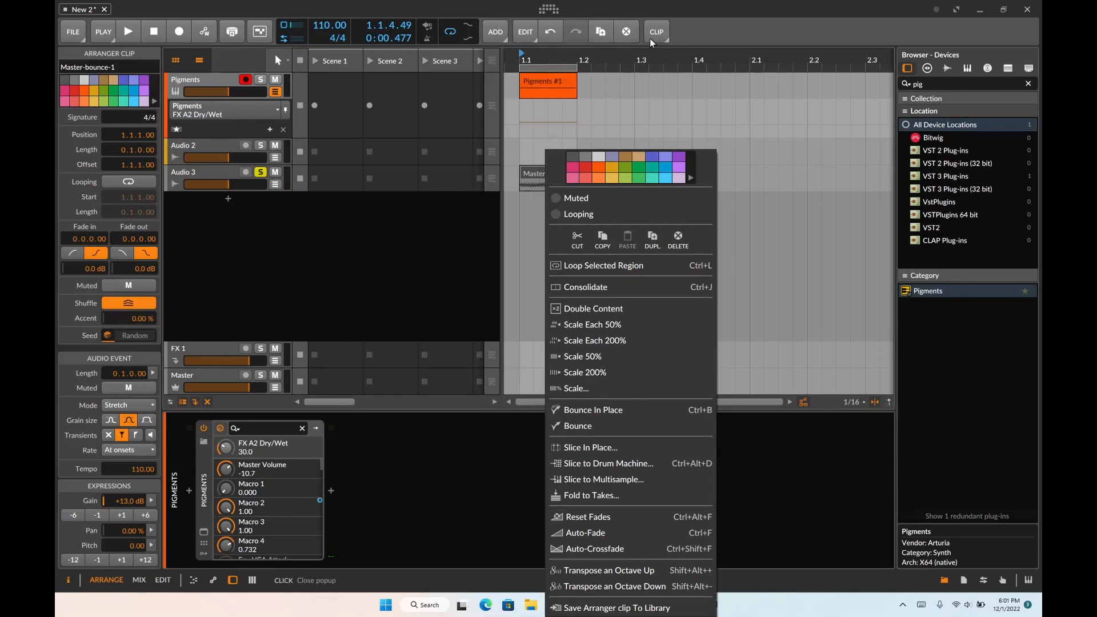
pyautogui.click(523, 173)
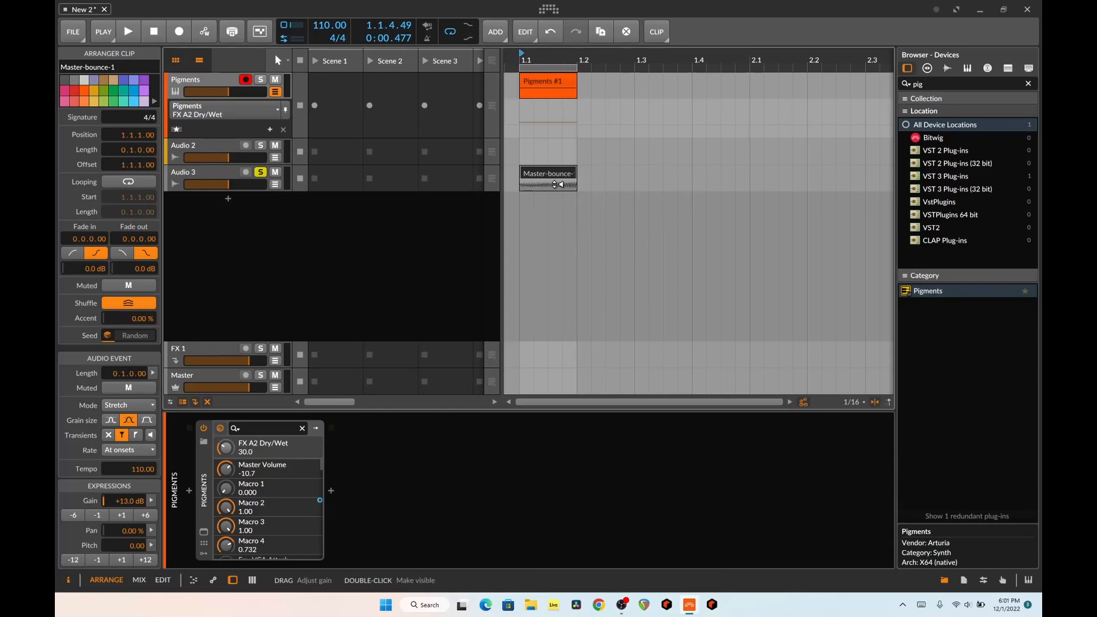
pyautogui.moveTo(554, 185); pyautogui.dragTo(554, 181)
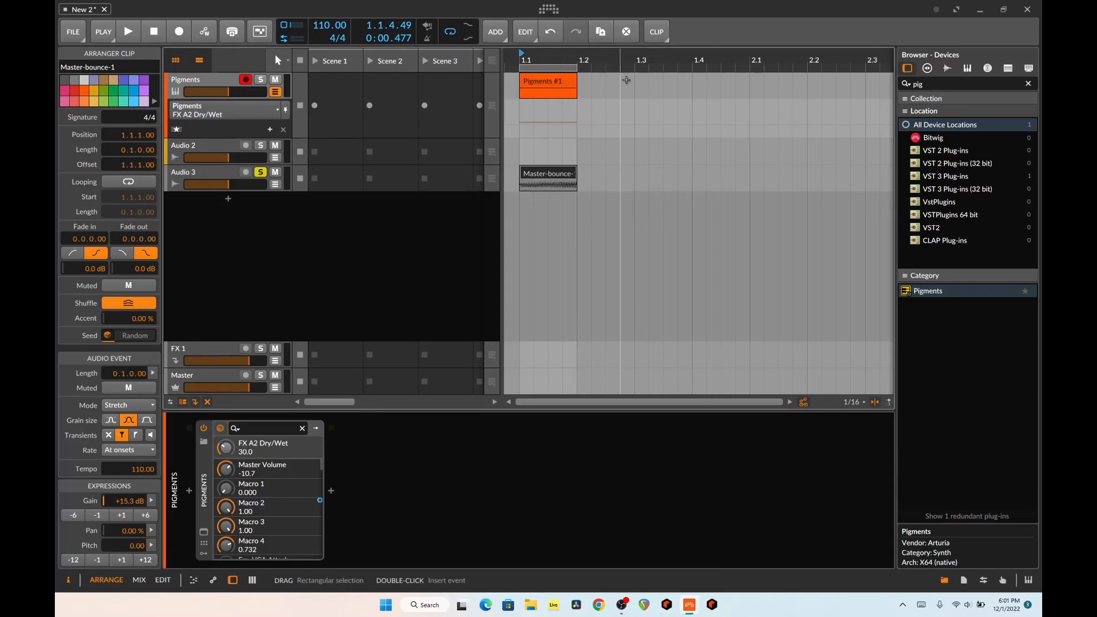
pyautogui.click(659, 34)
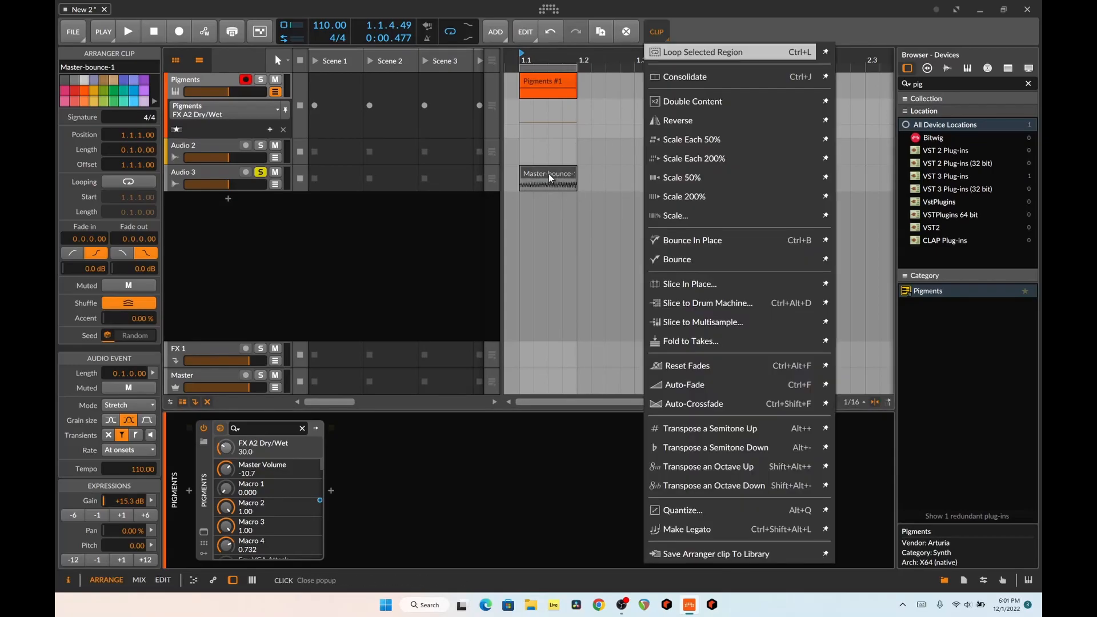
pyautogui.click(548, 174)
pyautogui.click(658, 35)
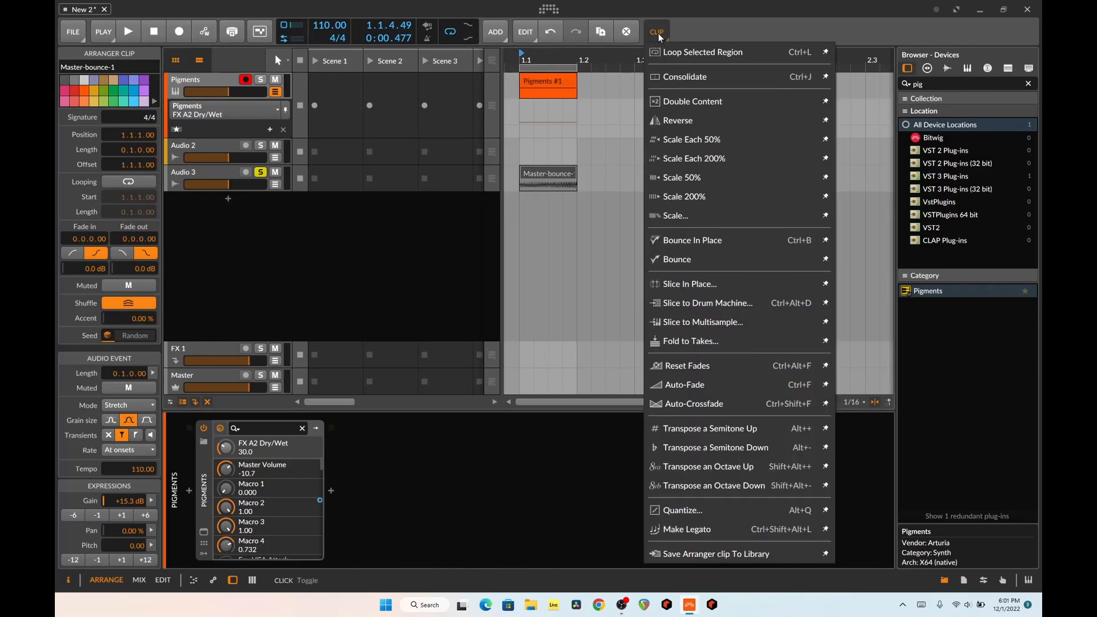
pyautogui.rightClick(544, 176)
# Bounce the Master track from 1.1.1.00 to 1.2.1.00 again with Audio 3 soloed, using Post-Fader and 24-bit on a new track.
pyautogui.click(524, 383)
pyautogui.moveTo(524, 383); pyautogui.dragTo(576, 383)
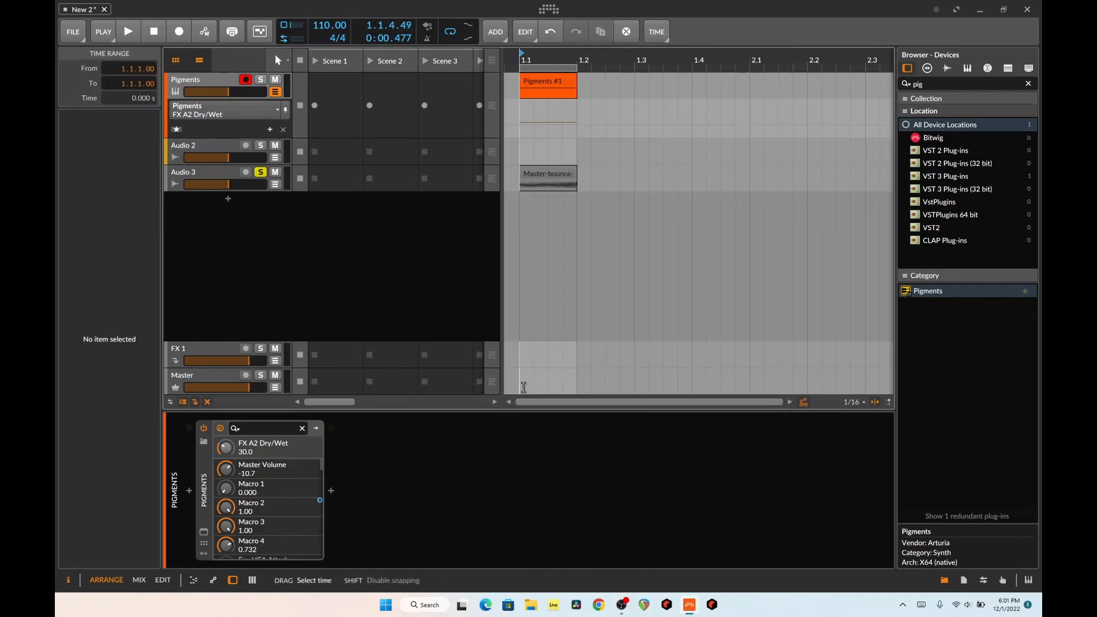
pyautogui.rightClick(550, 382)
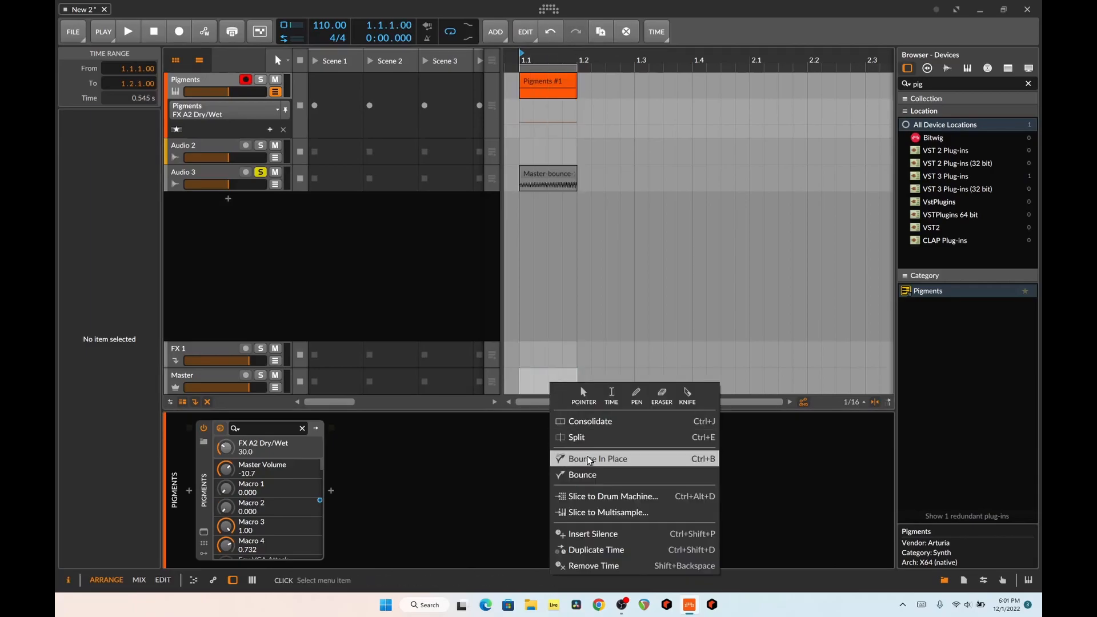
pyautogui.click(582, 475)
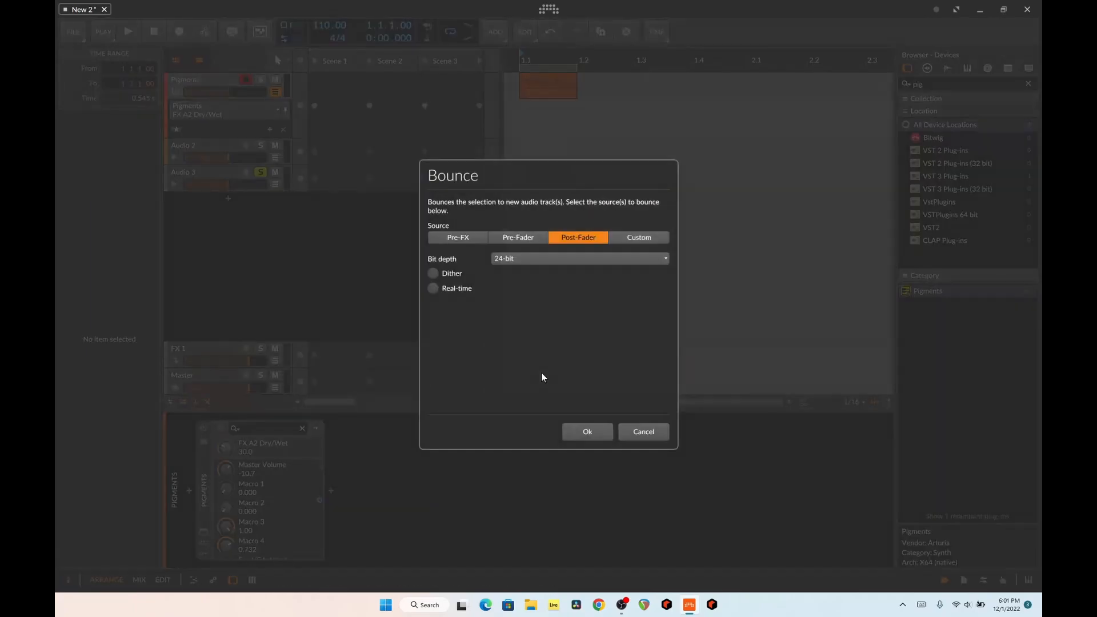
pyautogui.click(589, 432)
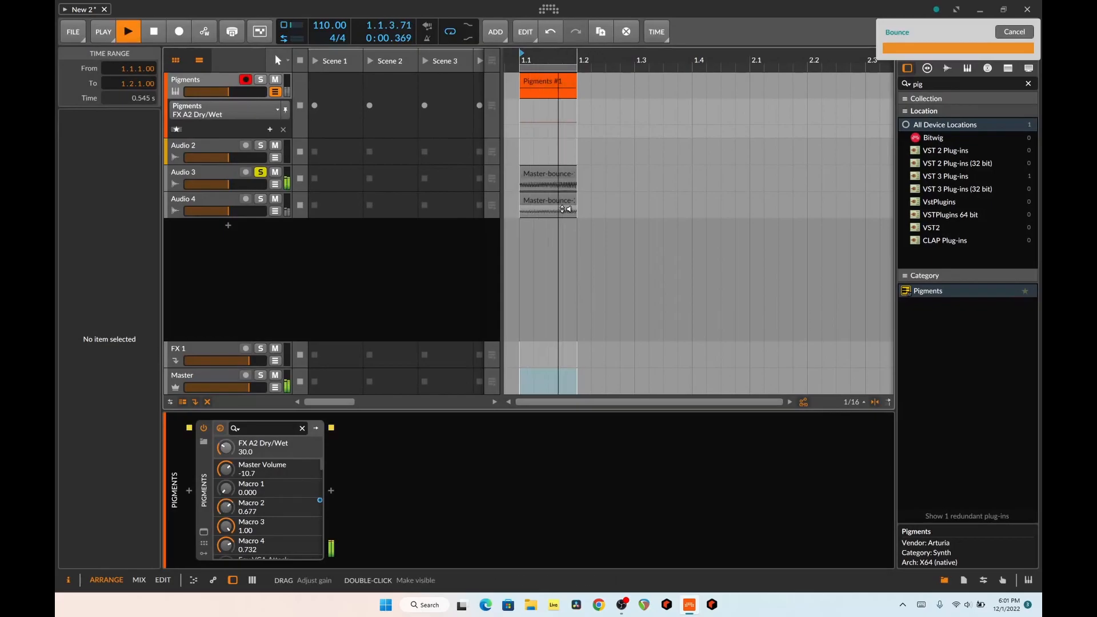
# Unsolo Audio 3 and compare the loop with Audio 4 soloed, muted and unmuted, ending with playback stopped.
pyautogui.click(261, 173)
pyautogui.click(261, 199)
pyautogui.click(273, 198)
pyautogui.click(261, 201)
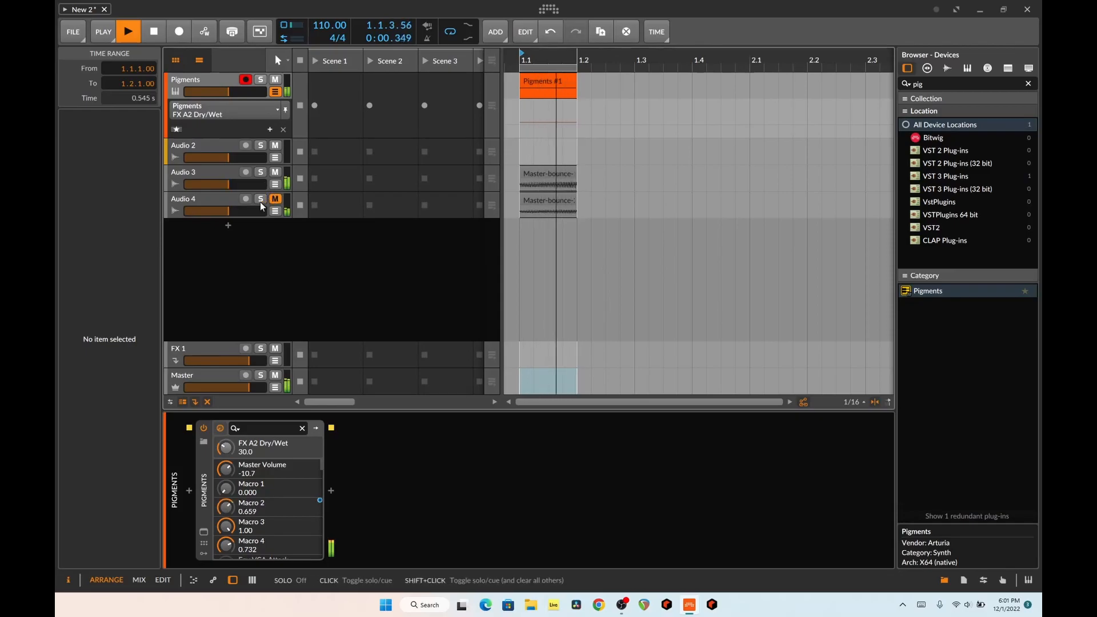
pyautogui.click(275, 198)
pyautogui.press('space')
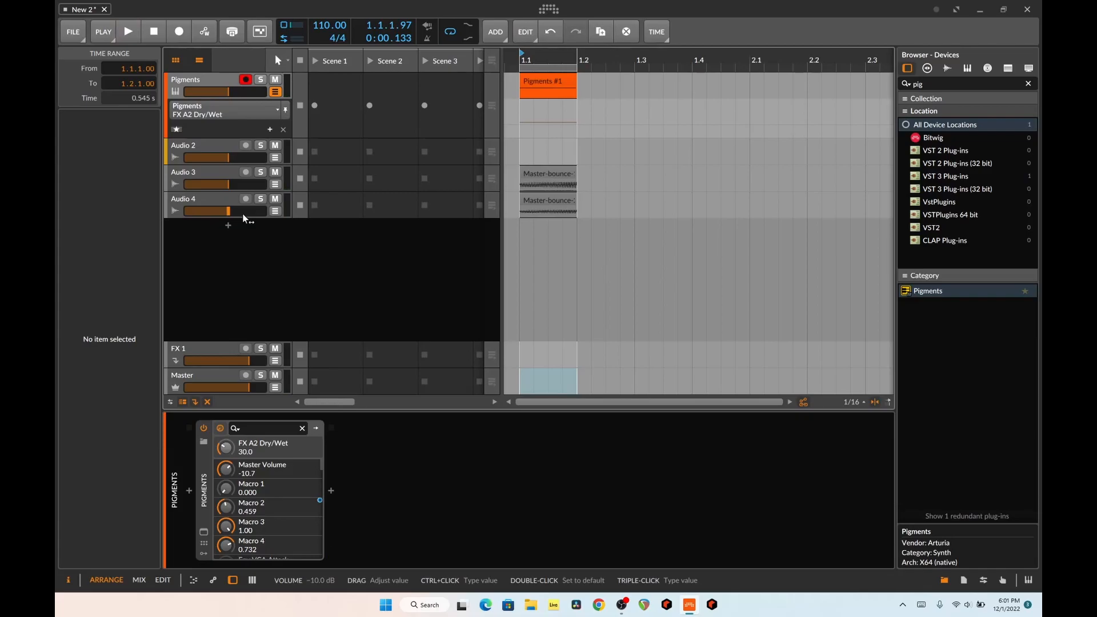
# Raise the Master track's volume to +3.8 dB and audition the loop.
pyautogui.moveTo(252, 391); pyautogui.dragTo(258, 387)
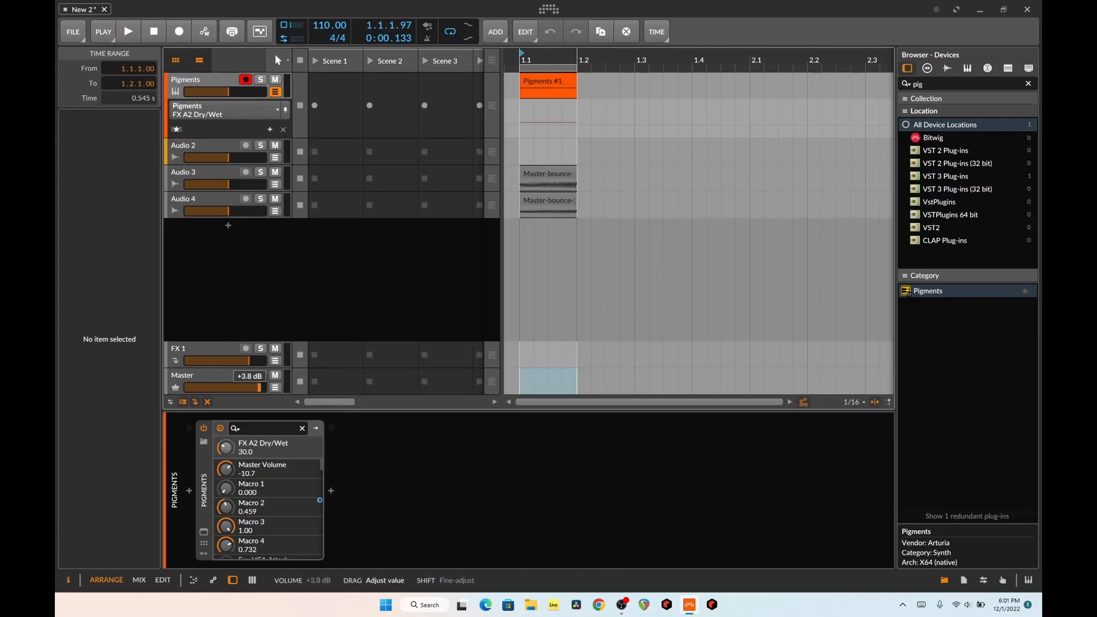
pyautogui.press('space')
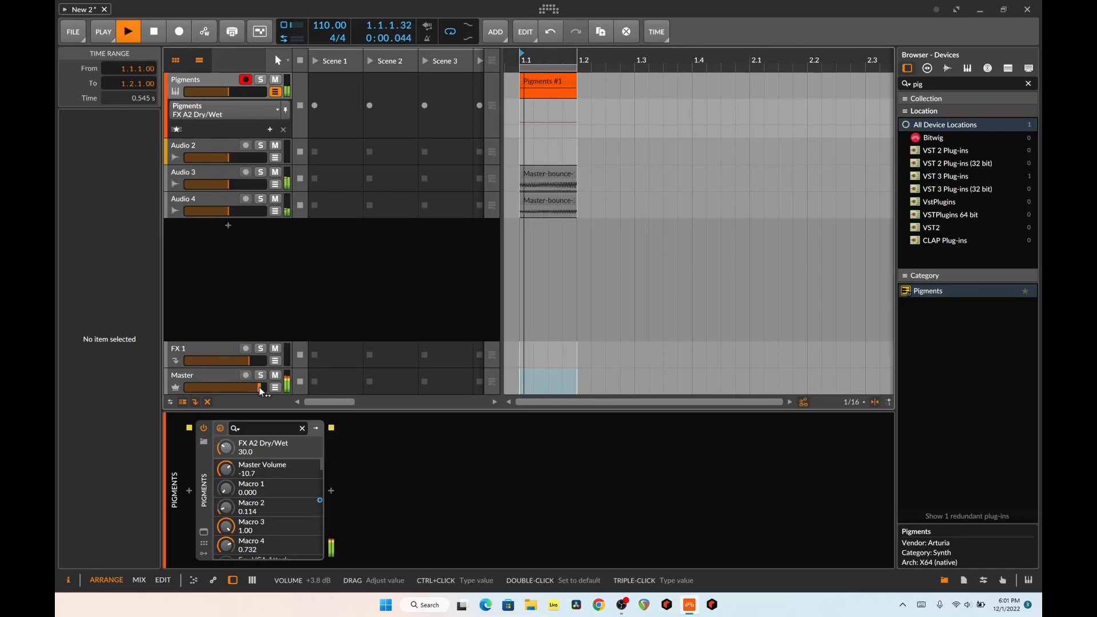
pyautogui.press('space')
# Mute the Audio 3 and Audio 4 tracks and solo the Pigments track.
pyautogui.click(275, 172)
pyautogui.click(275, 199)
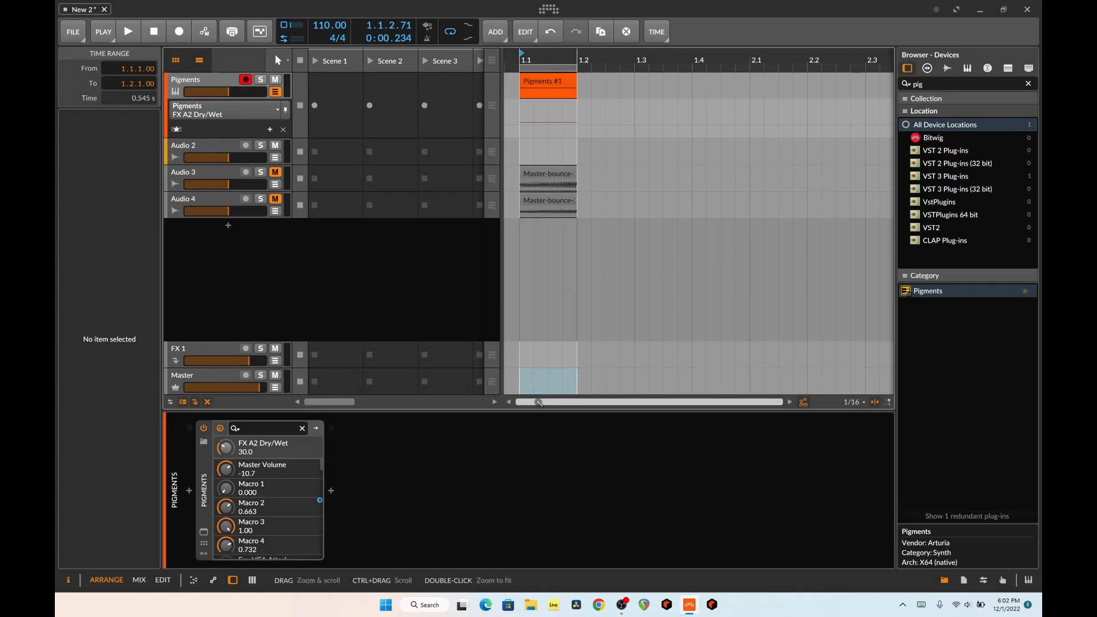
pyautogui.click(261, 80)
# Bounce the Master track from 1.1.1.00 to 1.2.1.00 with Pigments soloed, using Post-Fader and 24-bit.
pyautogui.click(537, 381)
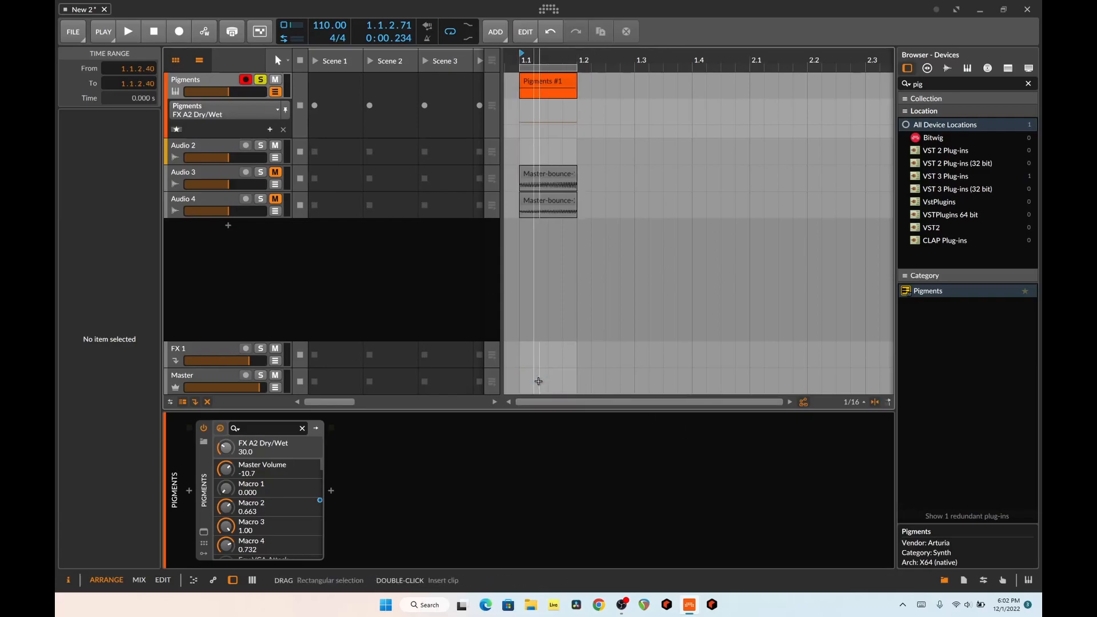
pyautogui.moveTo(523, 381); pyautogui.dragTo(569, 386)
pyautogui.rightClick(569, 387)
pyautogui.click(600, 480)
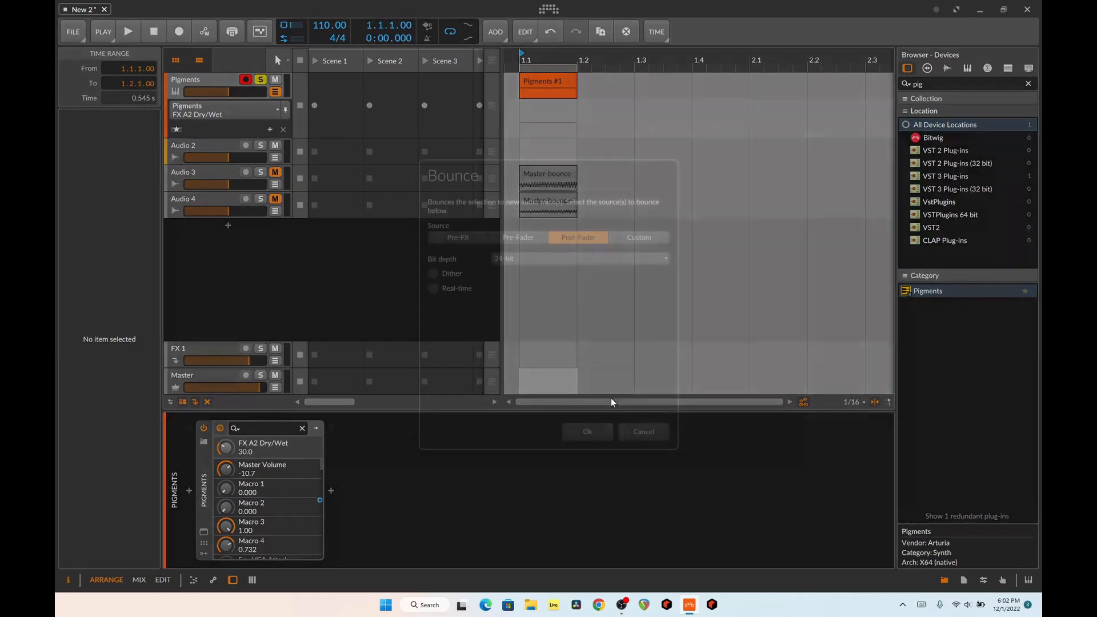
pyautogui.click(588, 432)
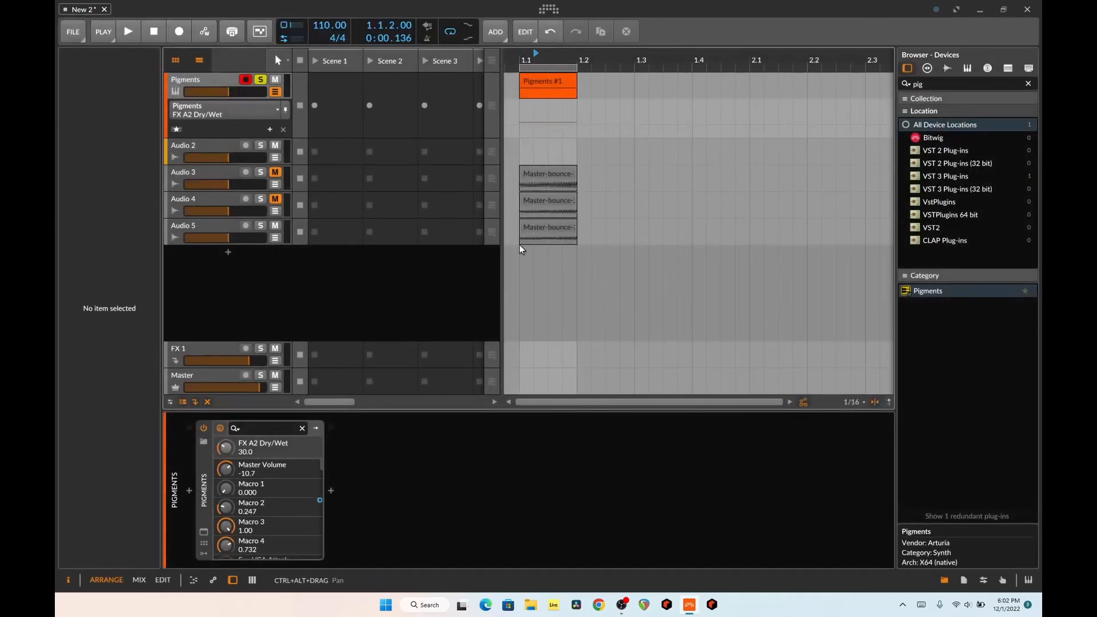
# Unsolo Pigments and solo Audio 5 to audition the new bounce in the loop.
pyautogui.press('space')
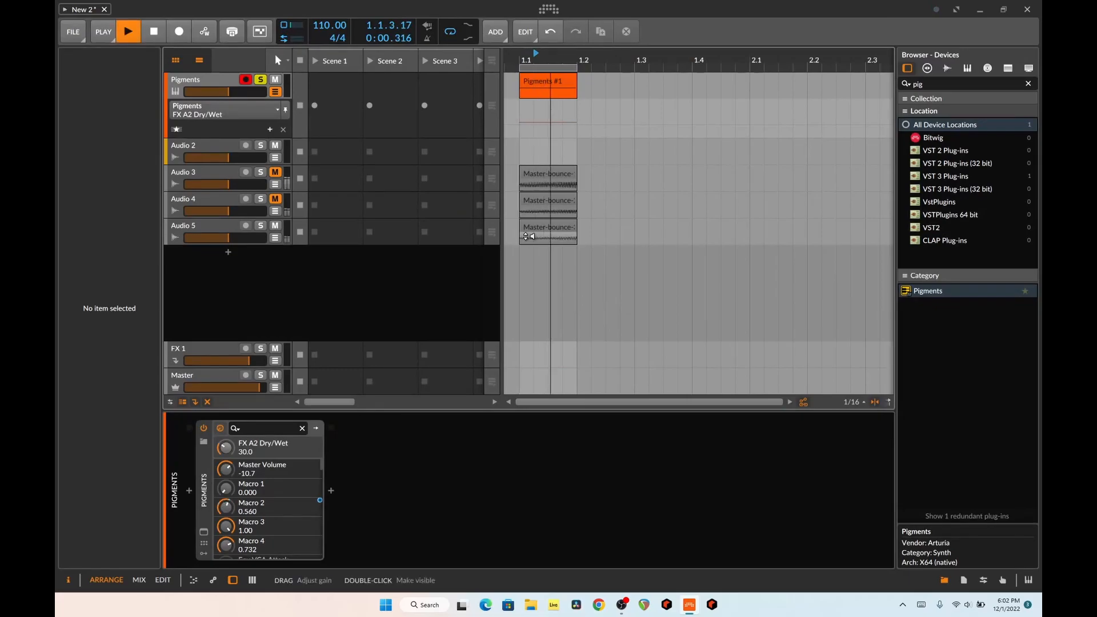
pyautogui.click(260, 80)
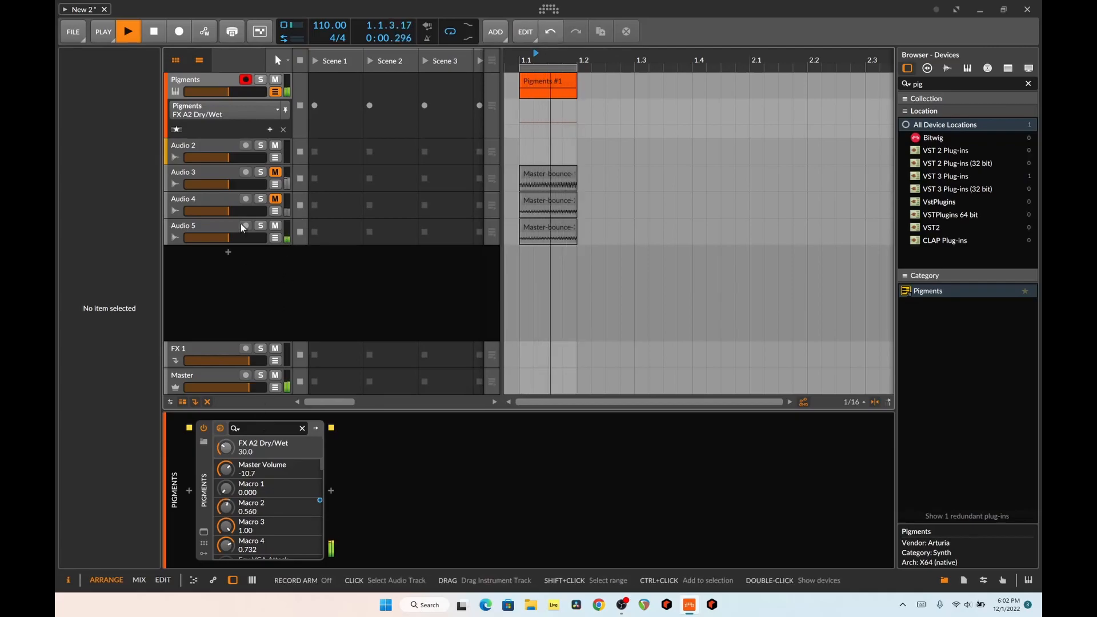
pyautogui.click(261, 227)
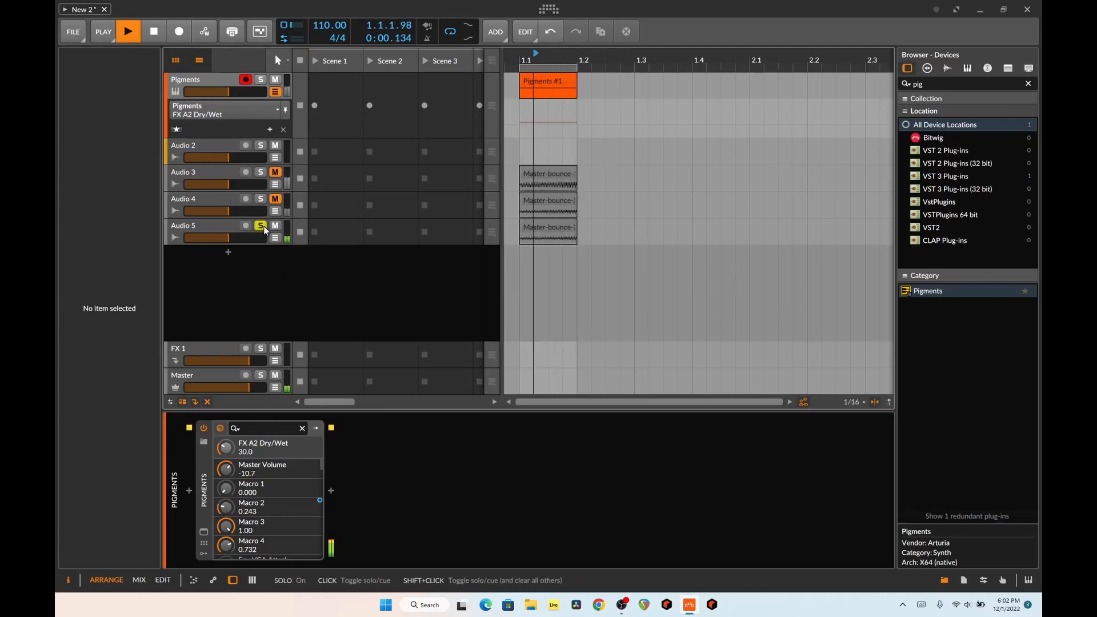
pyautogui.press('space')
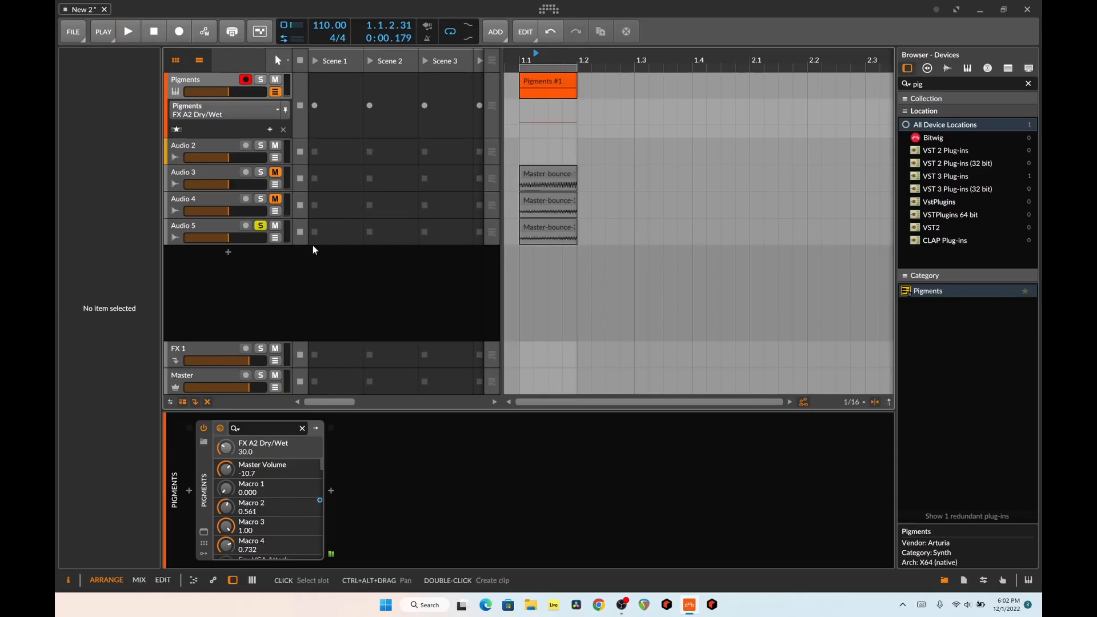
# Delete the Audio 4 and Audio 5 tracks and select the remaining Master bounce clip on Audio 3.
pyautogui.click(215, 228)
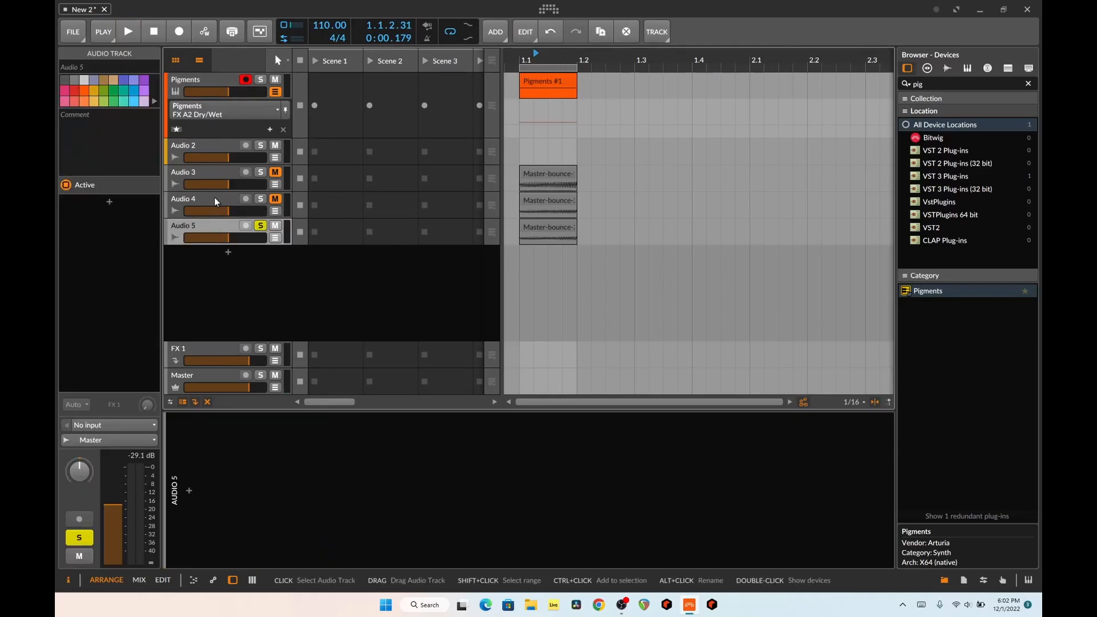
pyautogui.keyDown('ctrl'); pyautogui.click(214, 201); pyautogui.keyUp('ctrl')
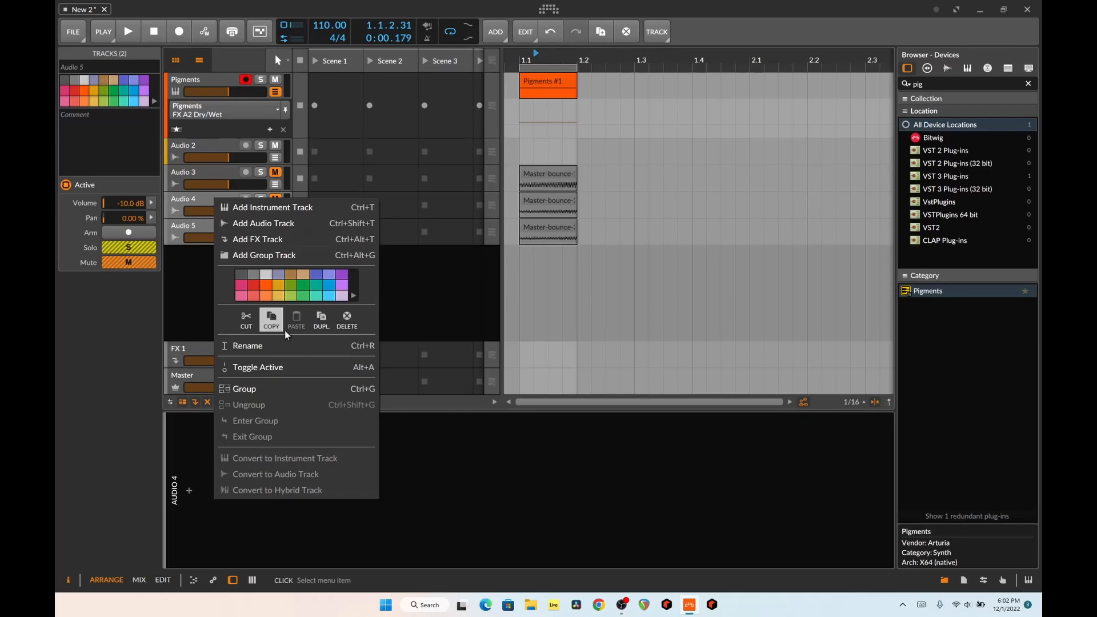
pyautogui.click(338, 323)
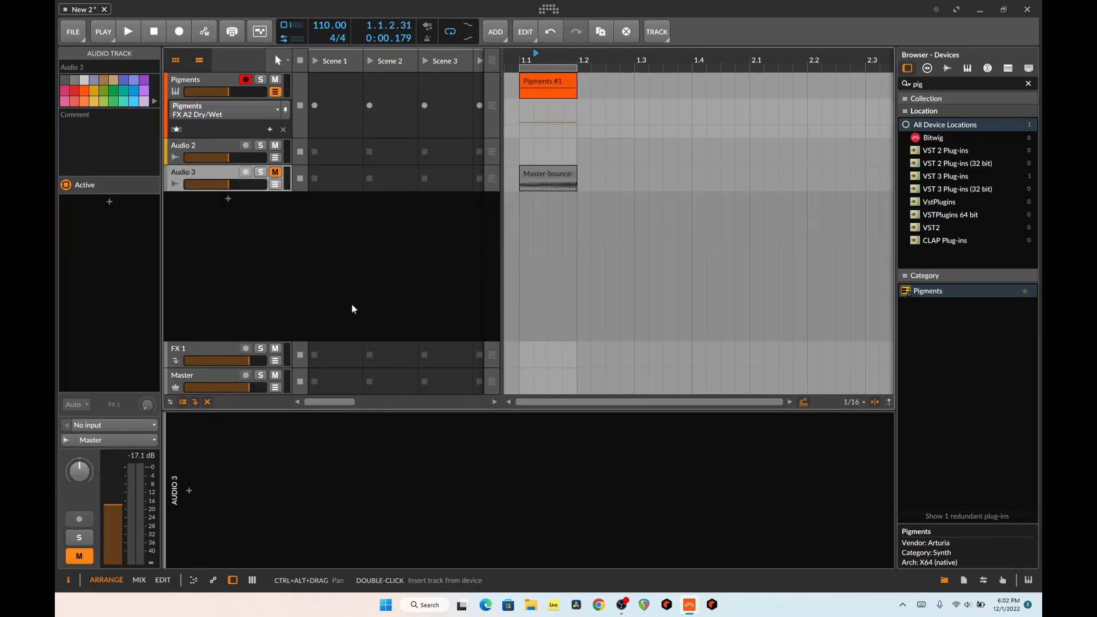
pyautogui.click(559, 173)
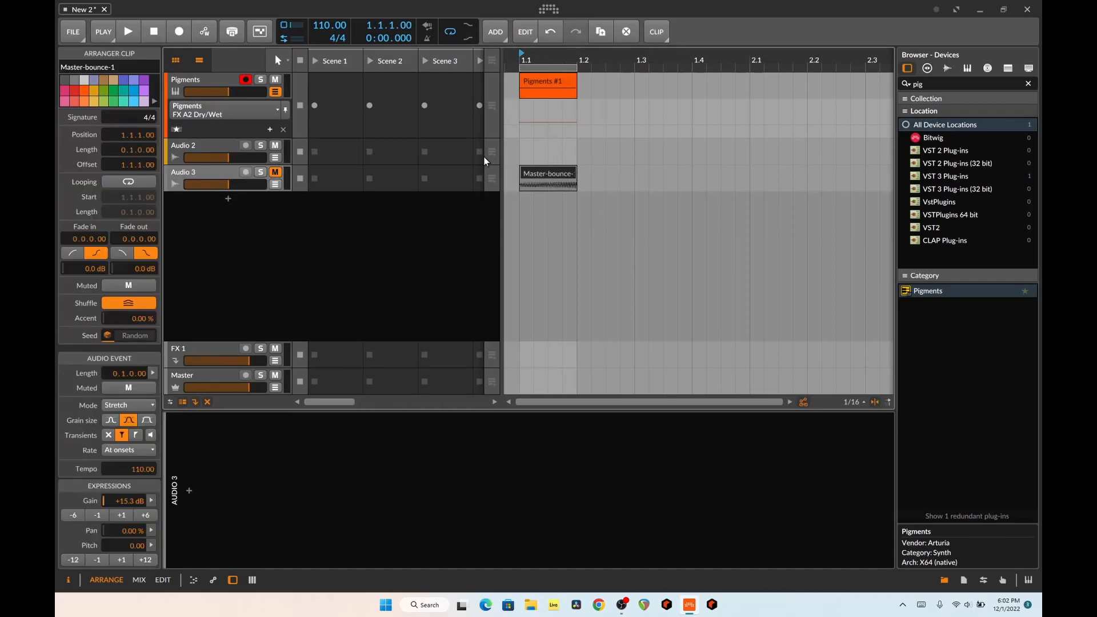
# Add a new track with the Vital synth, and move the plug-in window clear of the file browser.
pyautogui.click(228, 198)
pyautogui.write('vit')
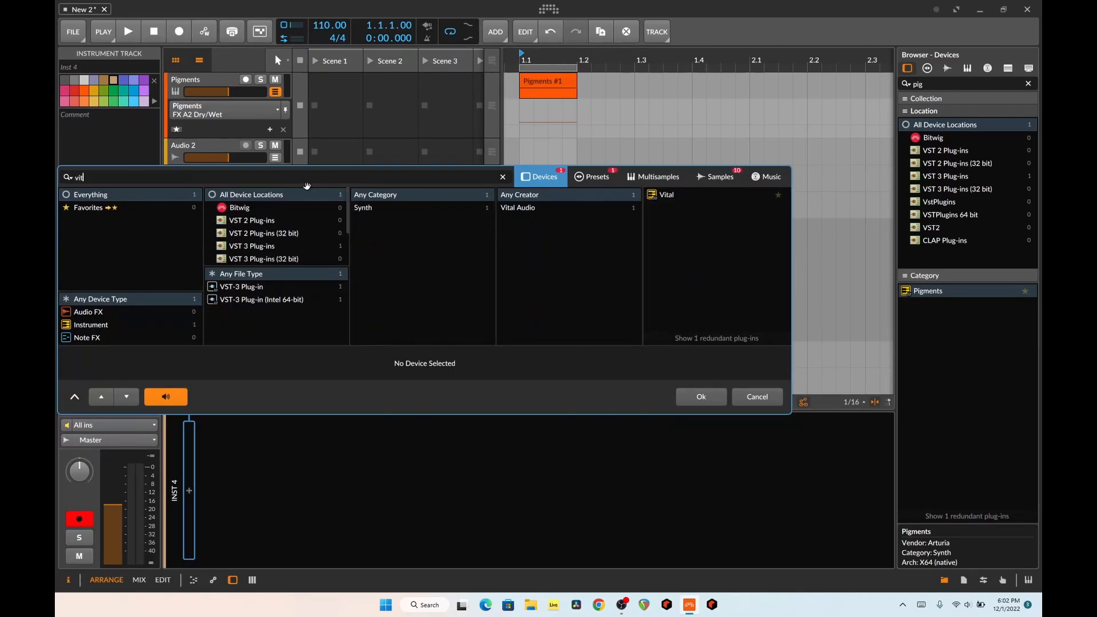
pyautogui.doubleClick(673, 197)
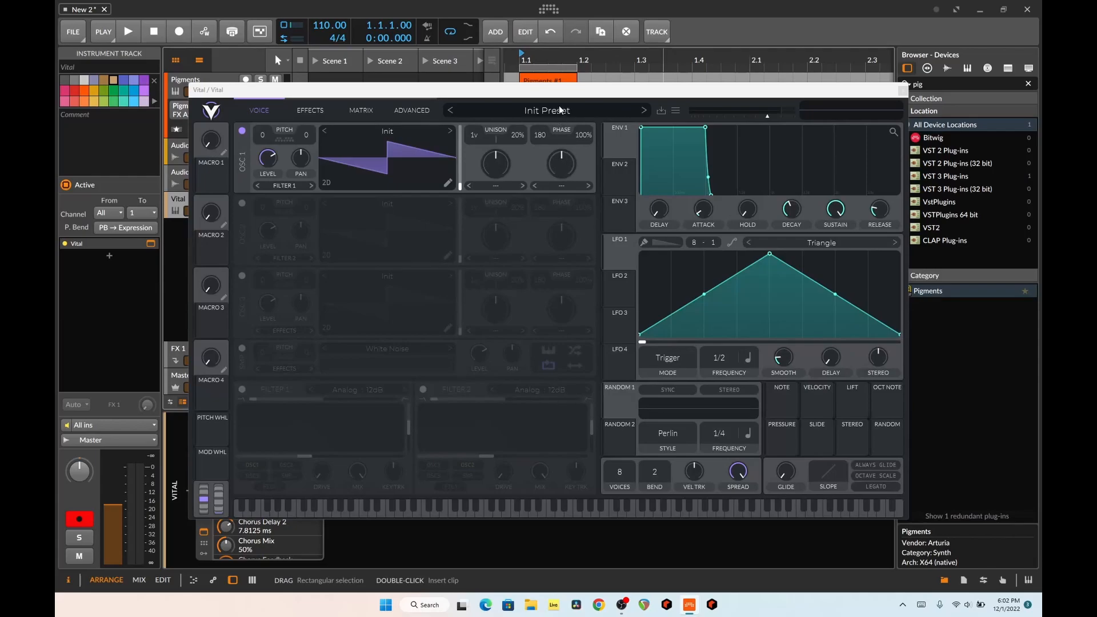
pyautogui.moveTo(541, 94); pyautogui.dragTo(448, 60)
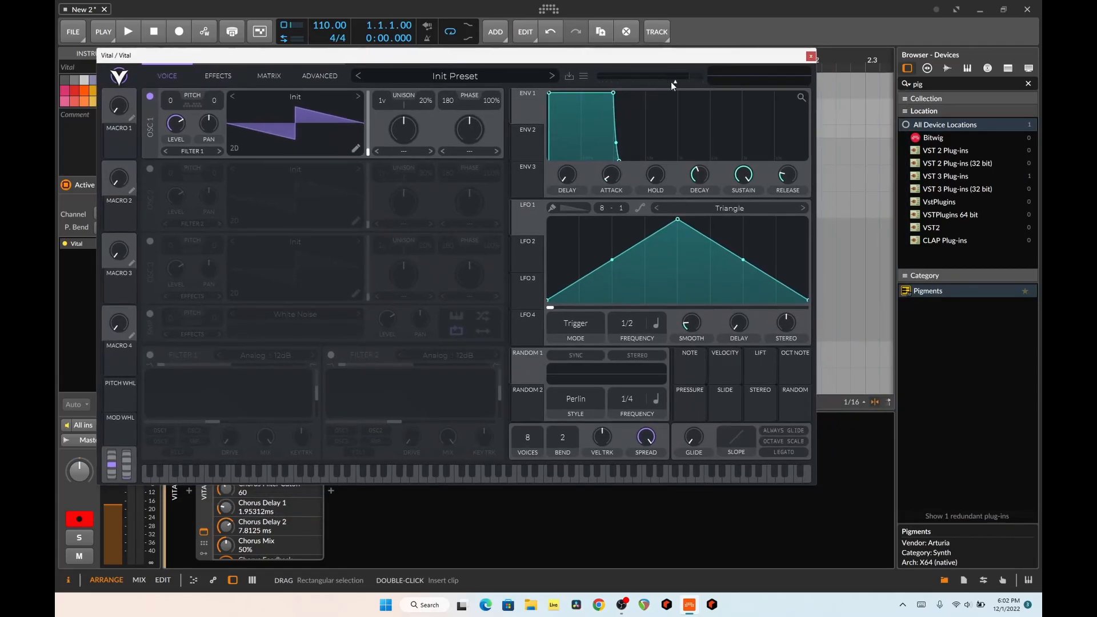
# Load Master-bounce-1.wav from the current project's bounce folder into Vital's oscillator 1 as a wavetable.
pyautogui.click(1027, 69)
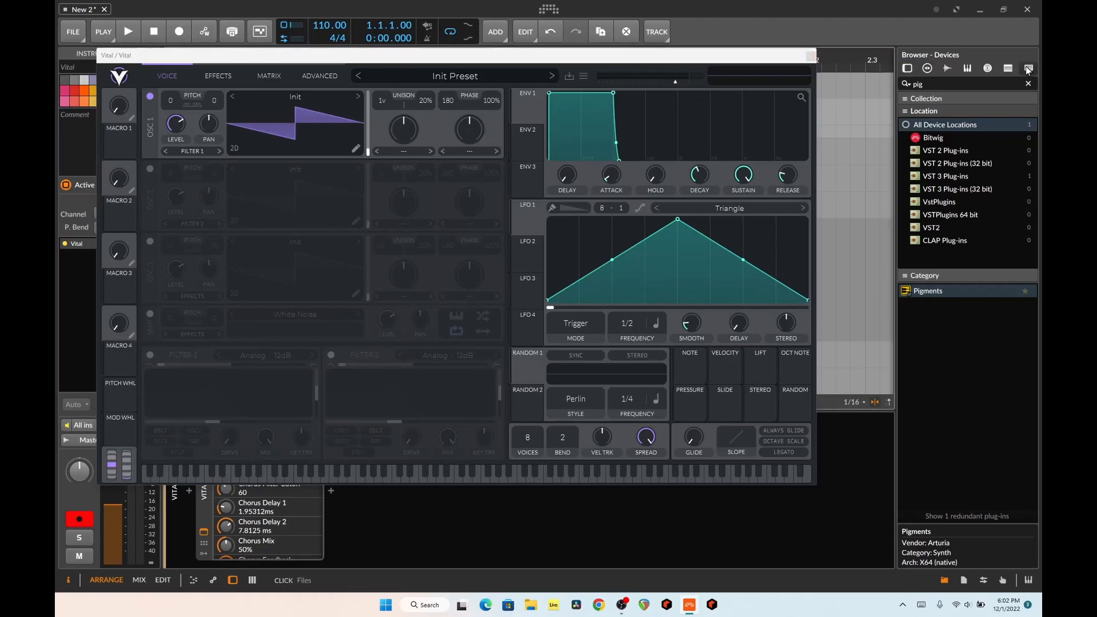
pyautogui.click(919, 91)
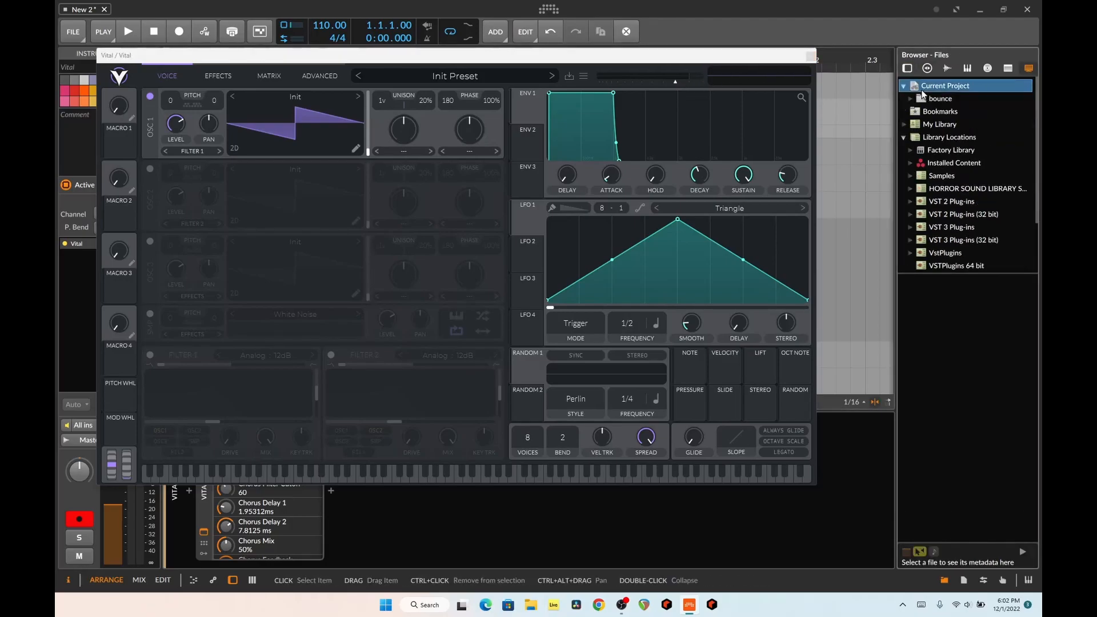
pyautogui.click(934, 100)
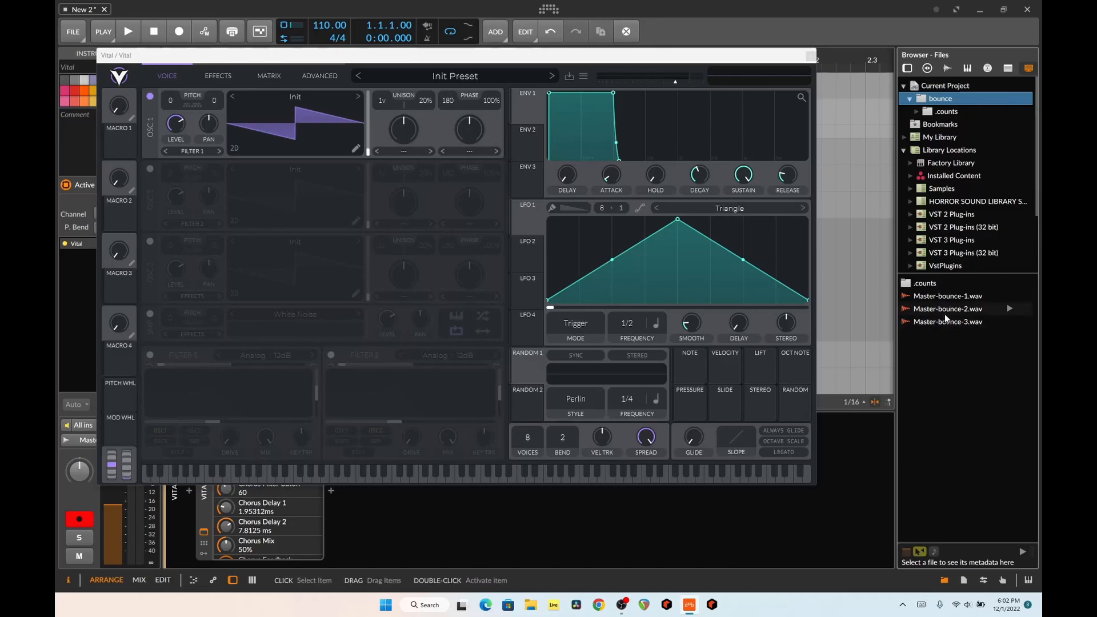
pyautogui.moveTo(943, 296); pyautogui.dragTo(292, 144)
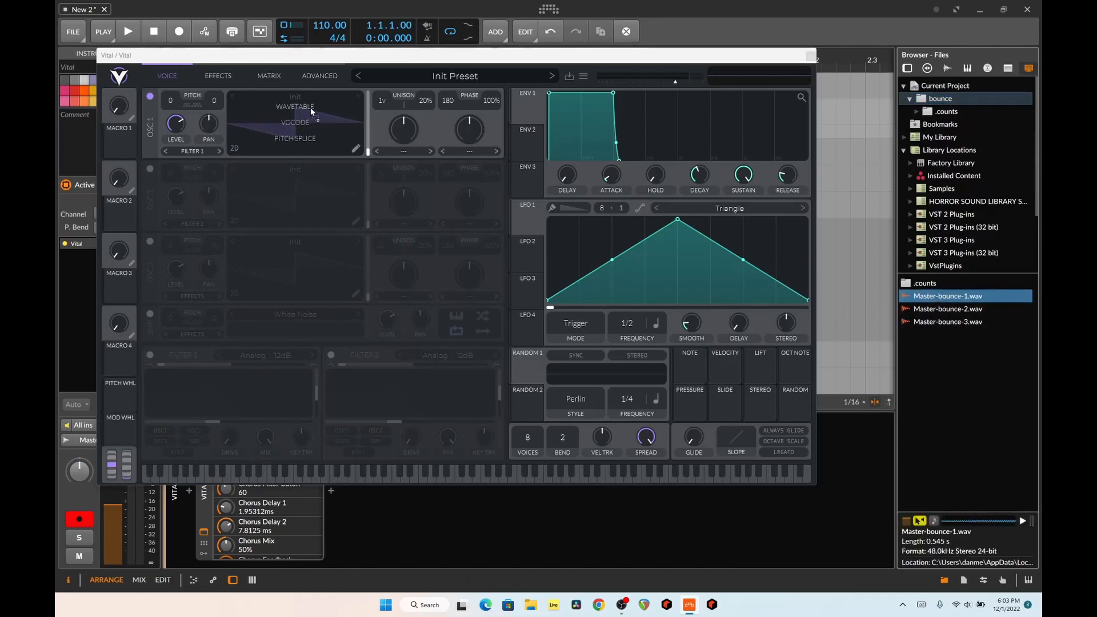
pyautogui.moveTo(307, 109); pyautogui.dragTo(307, 109)
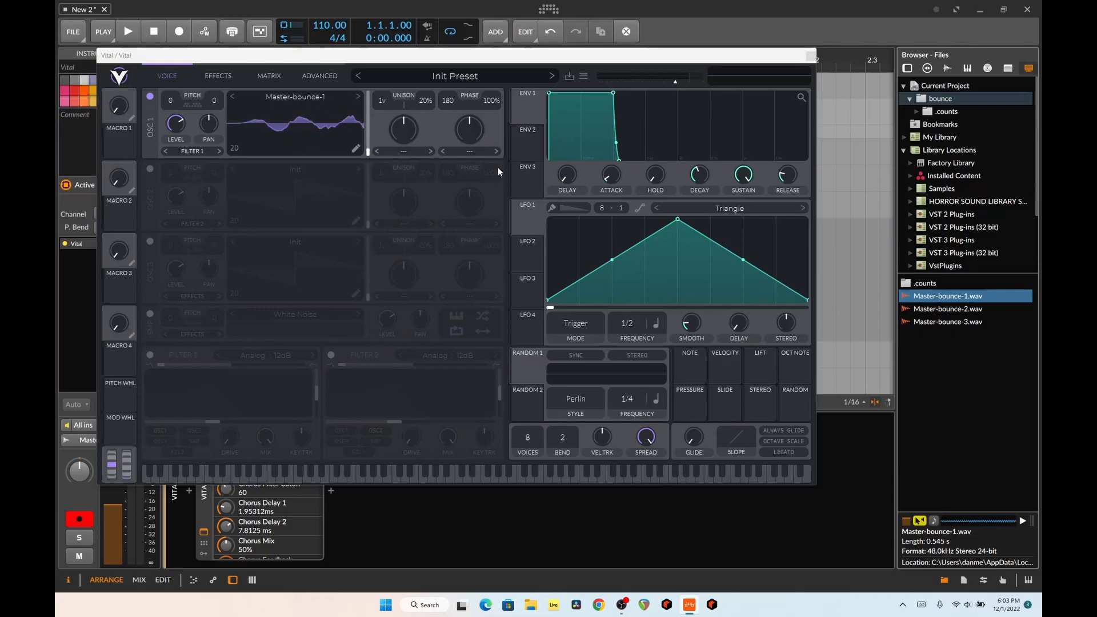
# Show the onscreen keyboard and play notes to audition the imported wavetable while trying oscillator 1's frame position.
pyautogui.moveTo(368, 155)
pyautogui.mouseDown()
pyautogui.moveTo(376, 87)
pyautogui.moveTo(371, 154)
pyautogui.mouseUp()
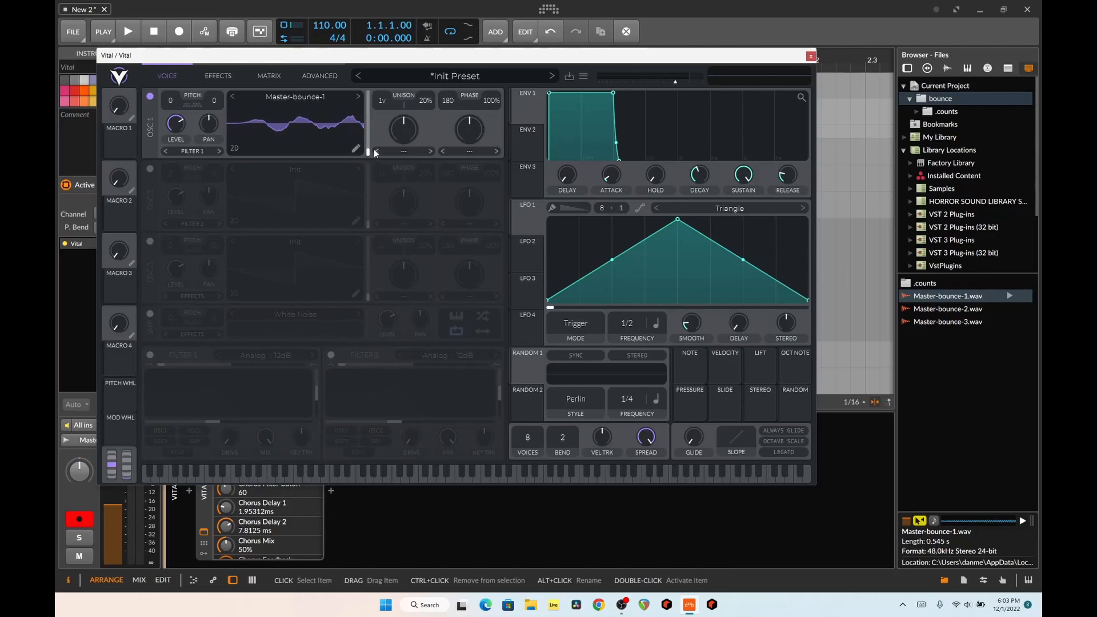
pyautogui.click(1032, 580)
pyautogui.click(315, 552)
pyautogui.click(223, 542)
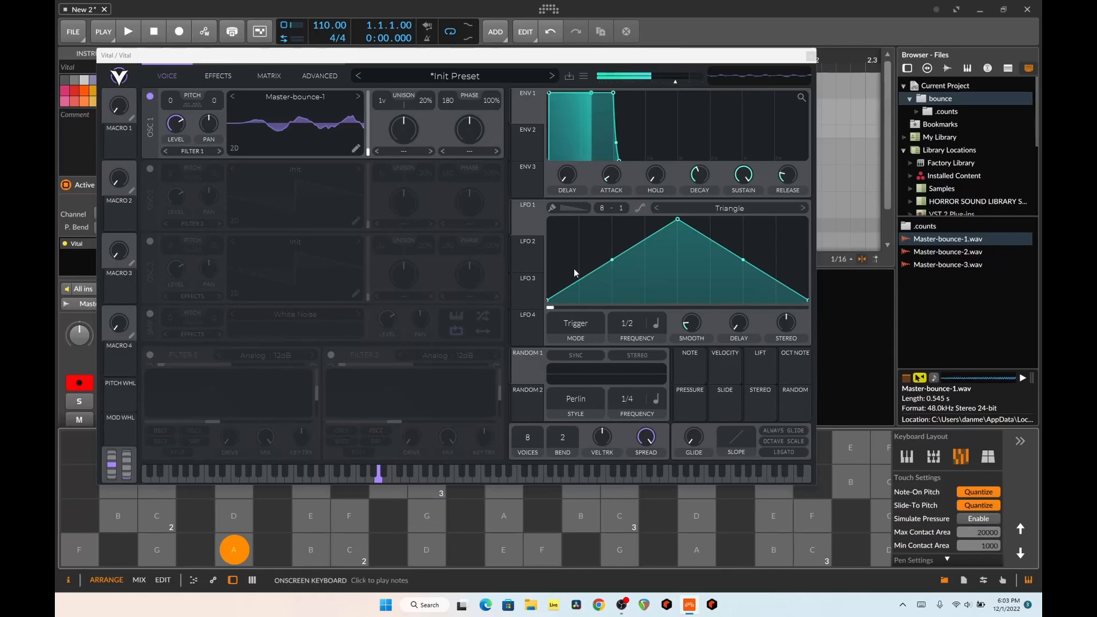
pyautogui.moveTo(368, 152)
pyautogui.mouseDown()
pyautogui.moveTo(367, 123)
pyautogui.moveTo(374, 153)
pyautogui.mouseUp()
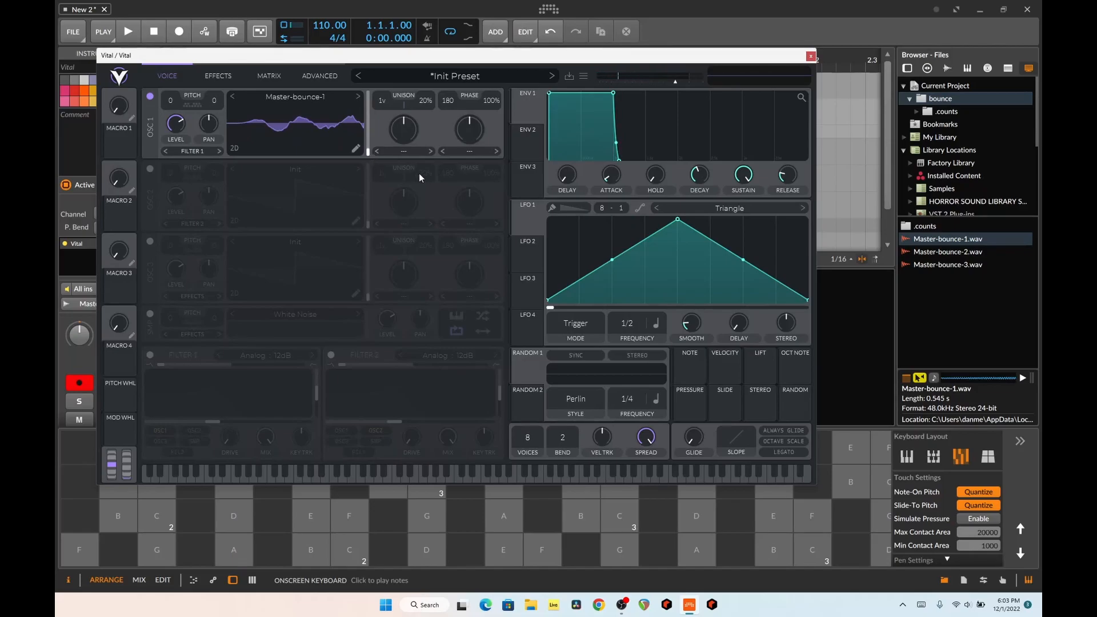
# Reshape LFO 1 from a triangle into a rising ramp and assign it to oscillator 1's wavetable position.
pyautogui.moveTo(678, 219); pyautogui.dragTo(832, 203)
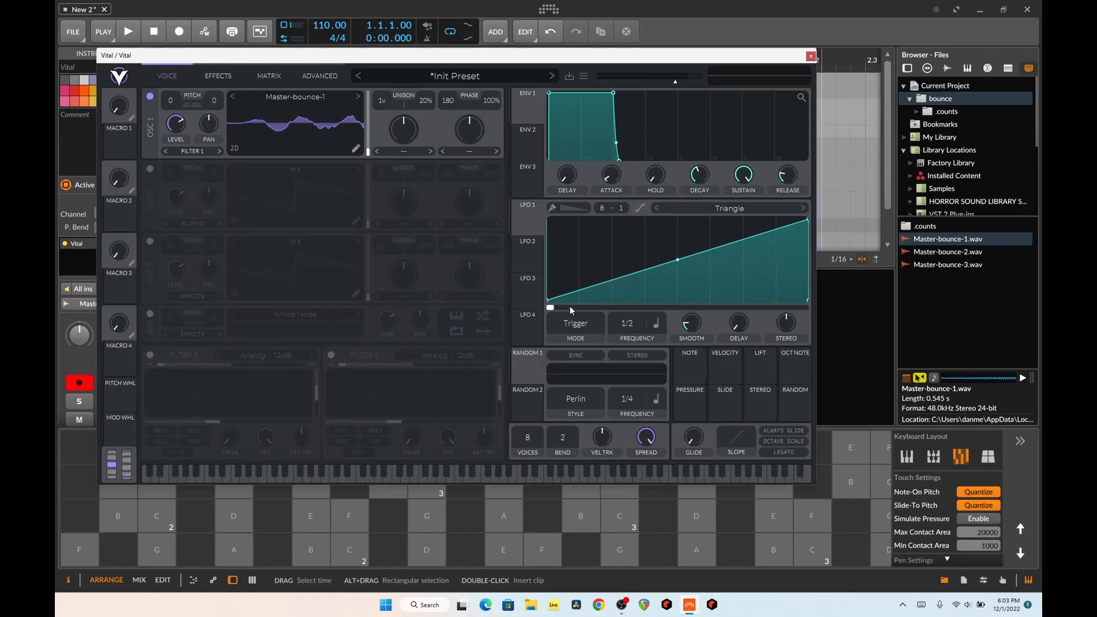
pyautogui.moveTo(526, 224); pyautogui.dragTo(359, 142)
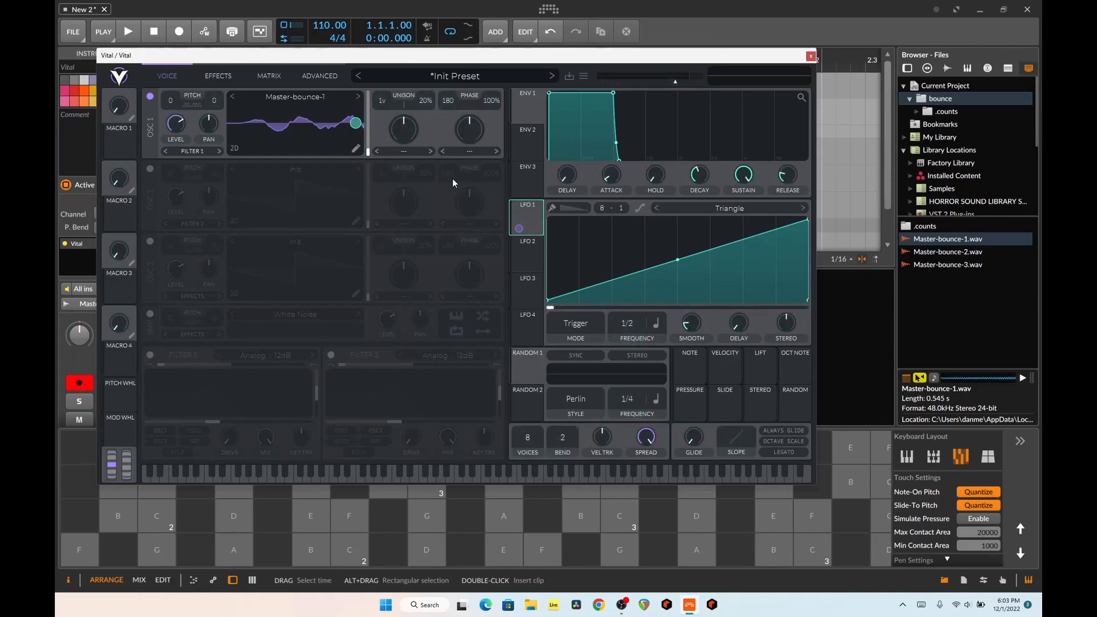
# Play test notes with the LFO modulation and raise oscillator 1's wavetable position to about the middle.
pyautogui.click(157, 516)
pyautogui.click(234, 549)
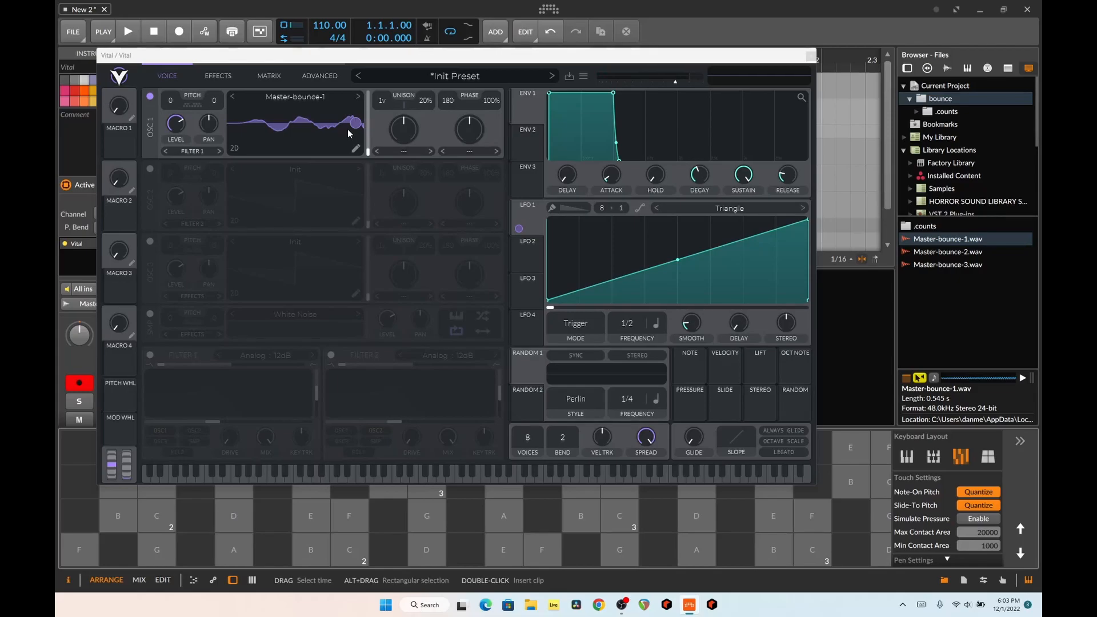
pyautogui.moveTo(369, 153)
pyautogui.mouseDown()
pyautogui.moveTo(369, 90)
pyautogui.moveTo(371, 170)
pyautogui.mouseUp()
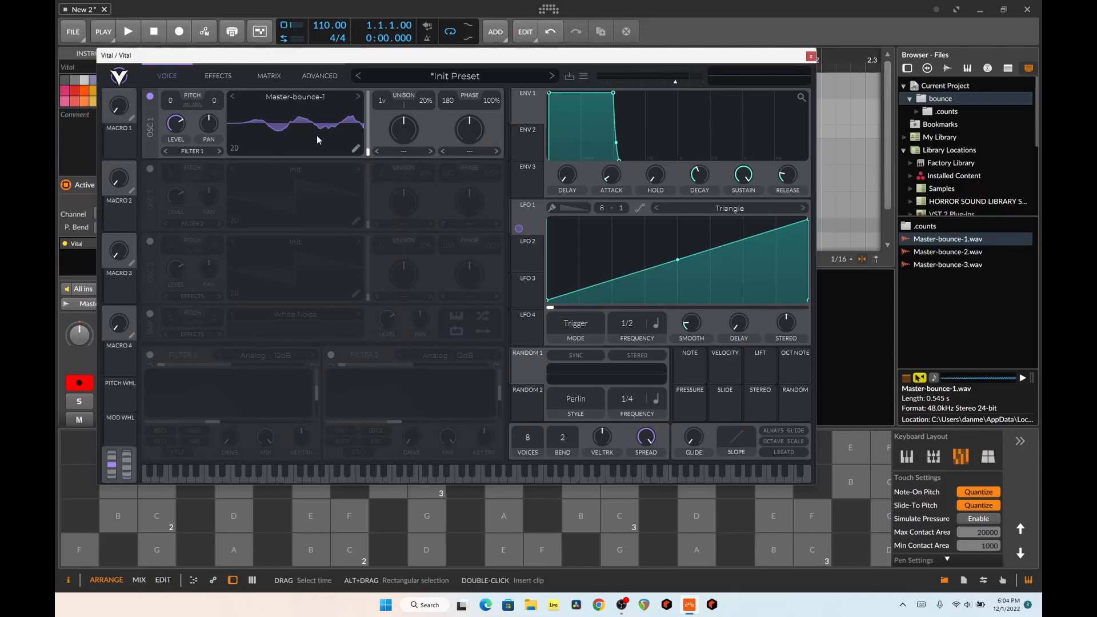
pyautogui.moveTo(368, 153); pyautogui.dragTo(370, 119)
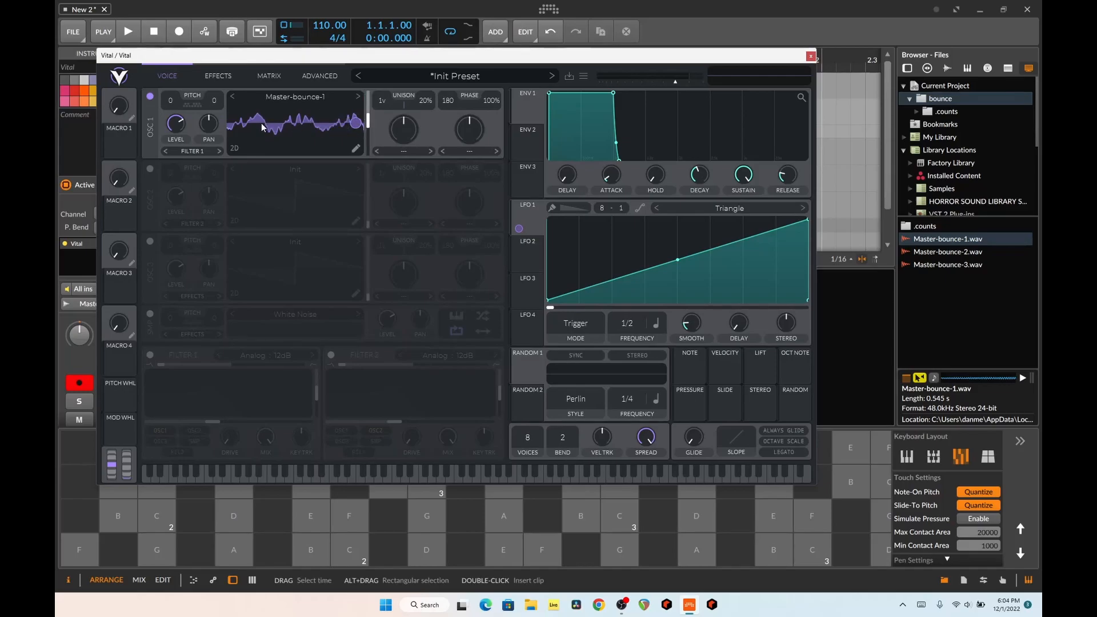
# Enable Vital's Chorus effect and play notes to hear it on the wavetable sound.
pyautogui.click(219, 76)
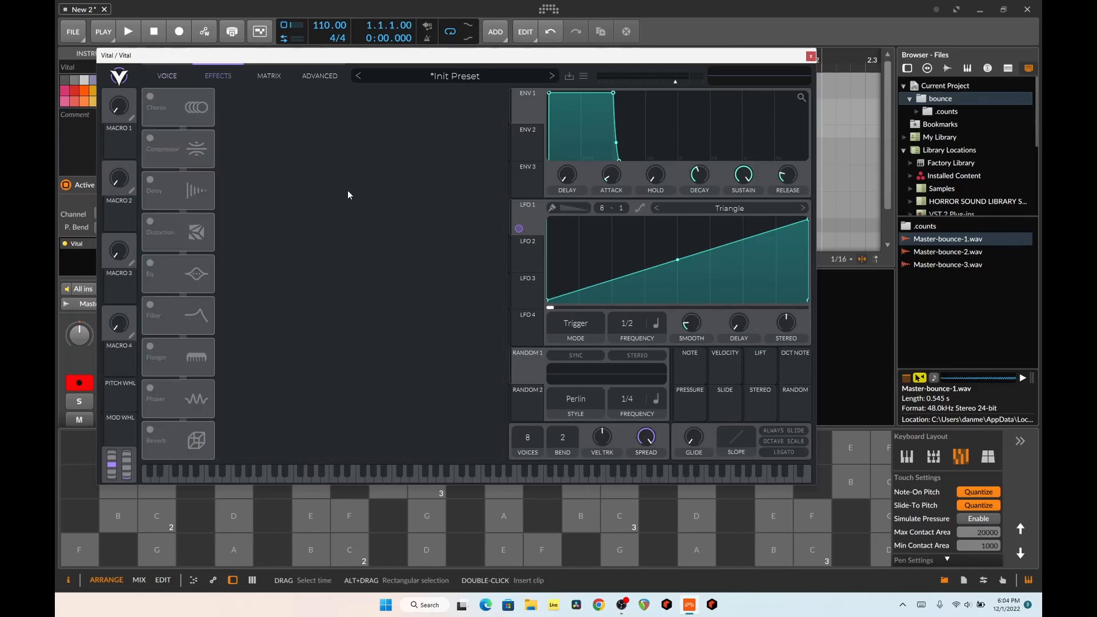
pyautogui.click(149, 97)
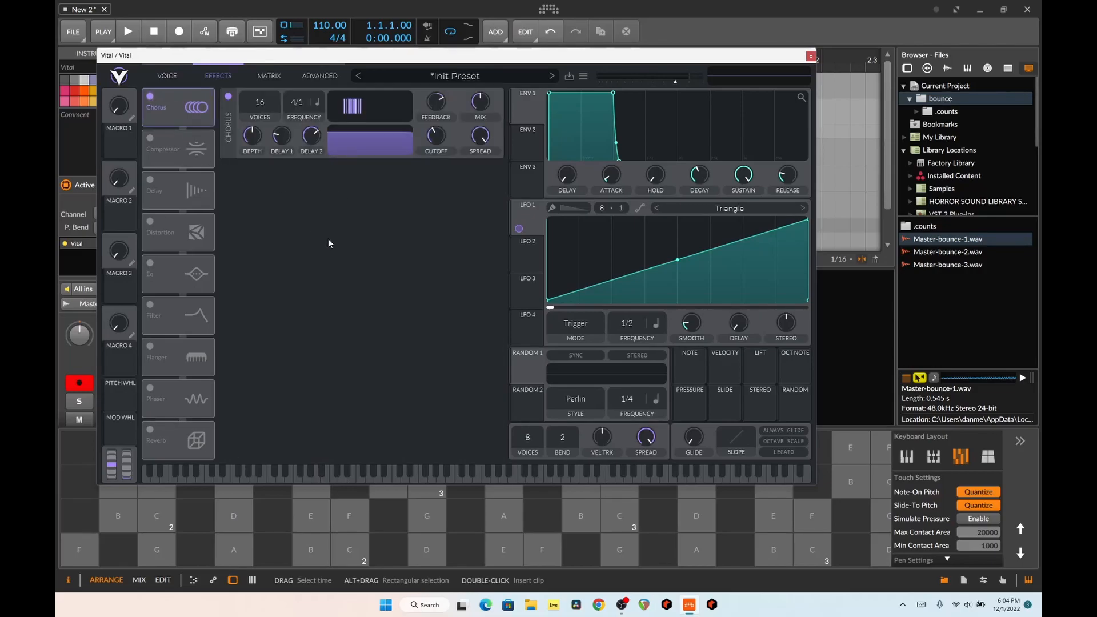
pyautogui.click(581, 516)
pyautogui.click(546, 544)
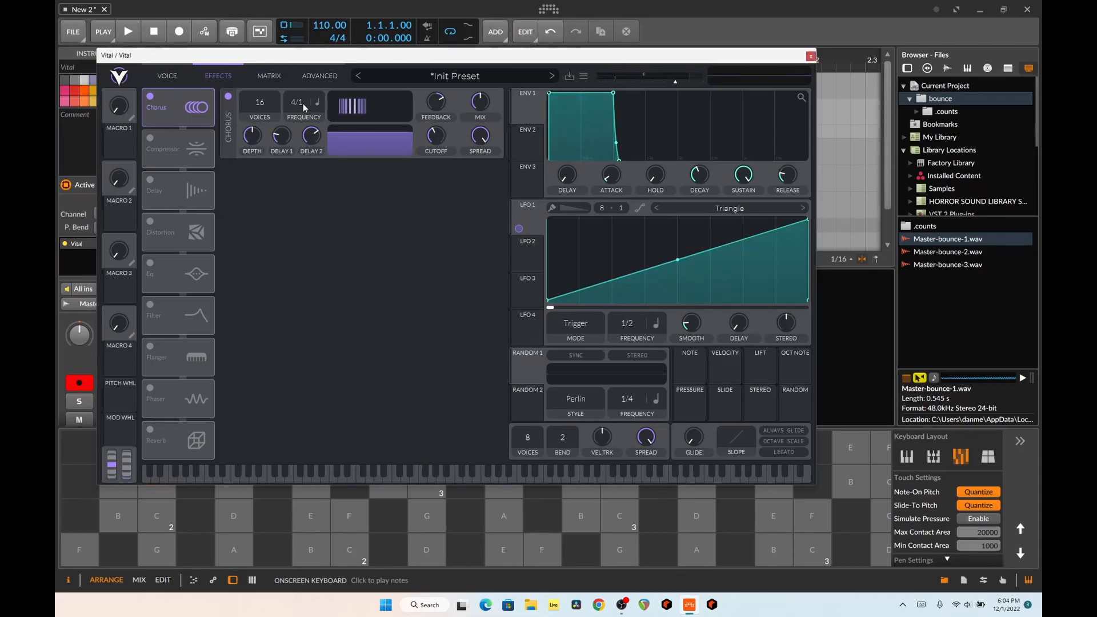
# Set the Chorus frequency to 32/1, playing notes on the onscreen keyboard to hear the change.
pyautogui.scroll(-1, 298, 130)
pyautogui.click(426, 530)
pyautogui.scroll(1, 298, 123)
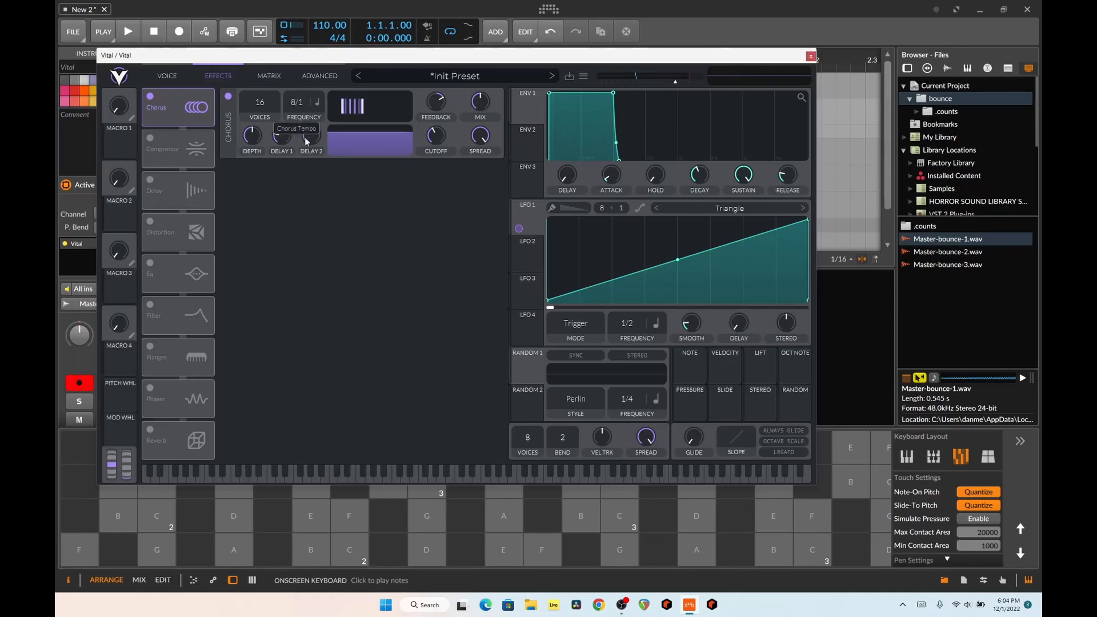
pyautogui.click(429, 525)
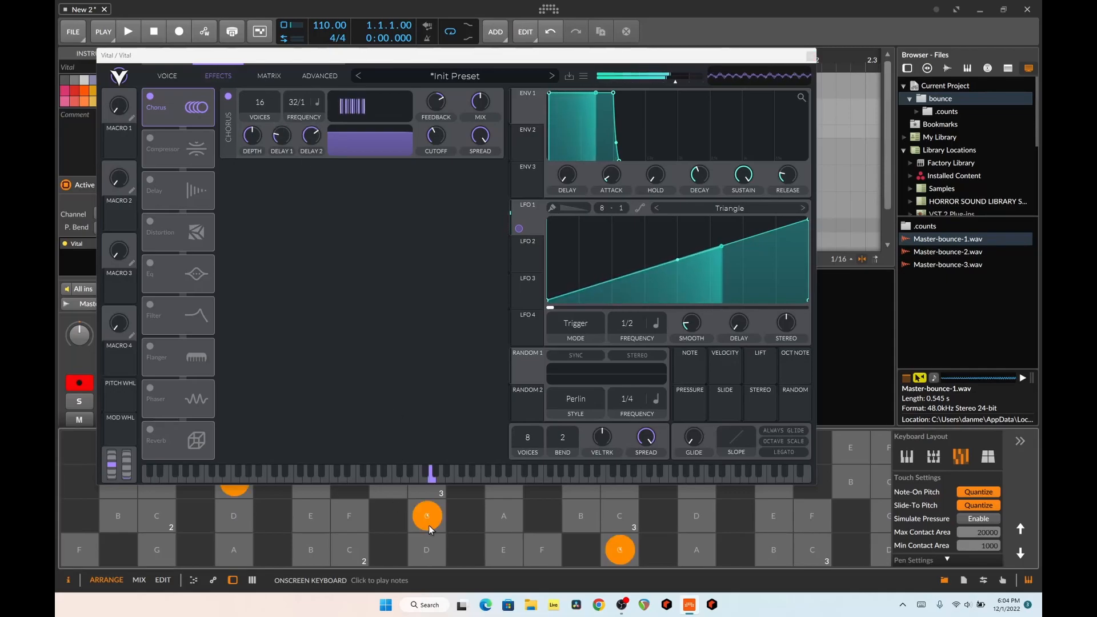
# Try a fine tune of -73 on oscillator 1 and play notes to hear it.
pyautogui.click(166, 75)
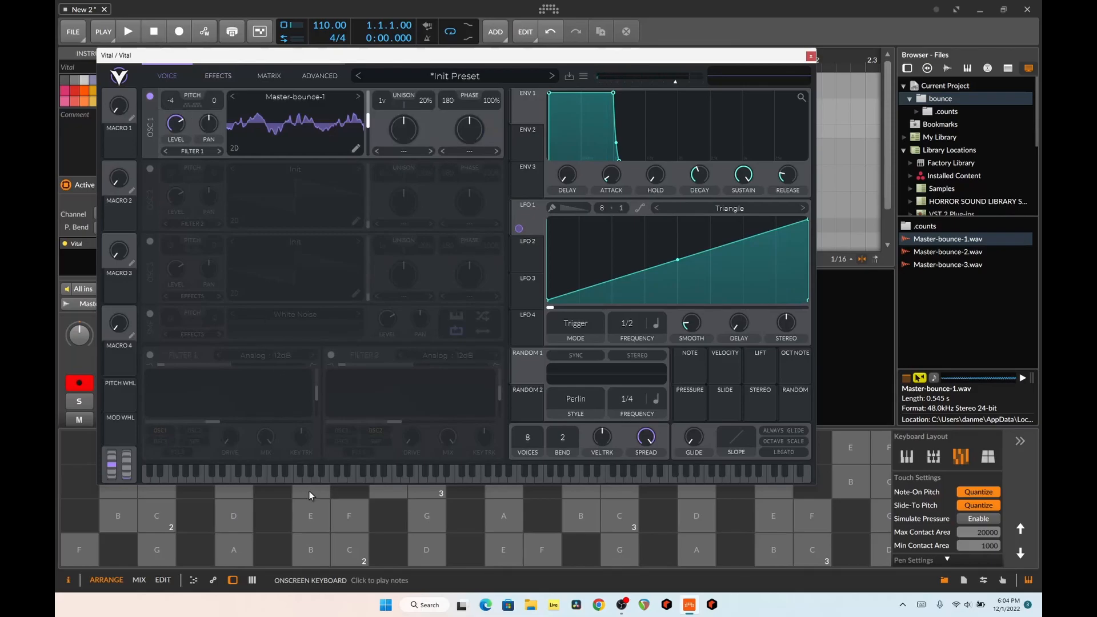
pyautogui.click(320, 506)
pyautogui.click(406, 534)
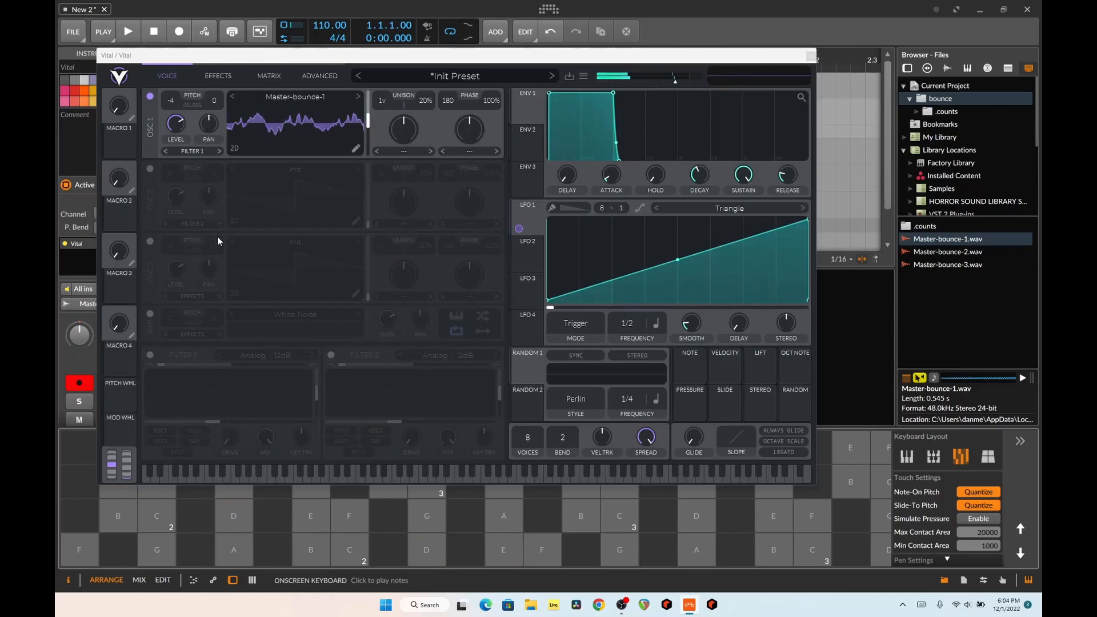
pyautogui.moveTo(219, 103); pyautogui.dragTo(219, 120)
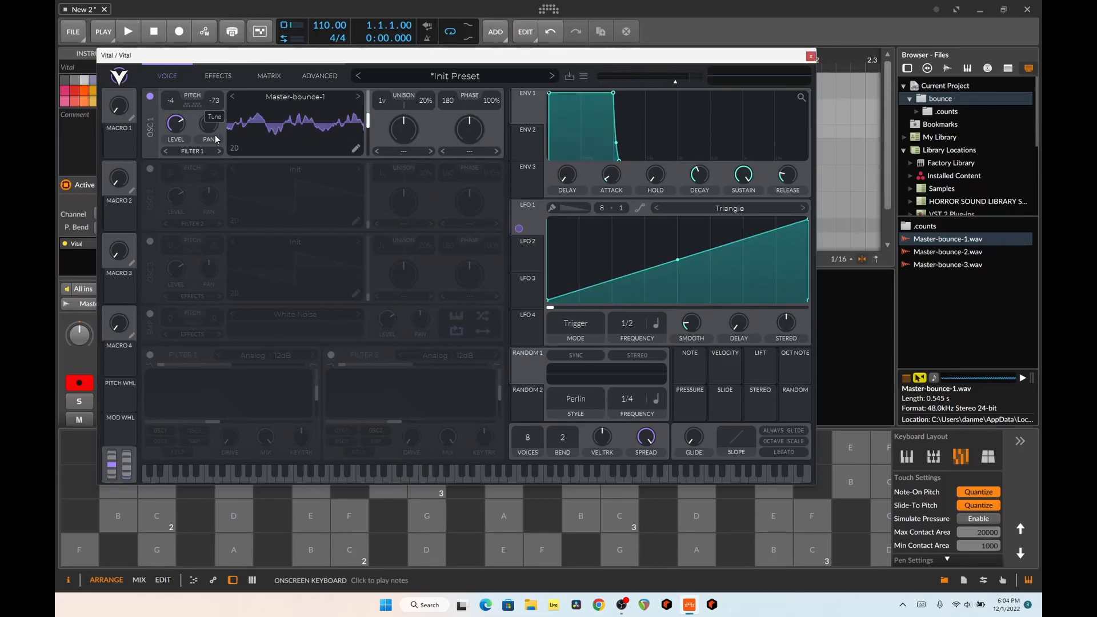
pyautogui.click(355, 517)
# Set oscillator 1's transpose to -6 with fine tune at 0 and play notes to hear the pitch.
pyautogui.click(191, 106)
pyautogui.click(185, 106)
pyautogui.click(417, 524)
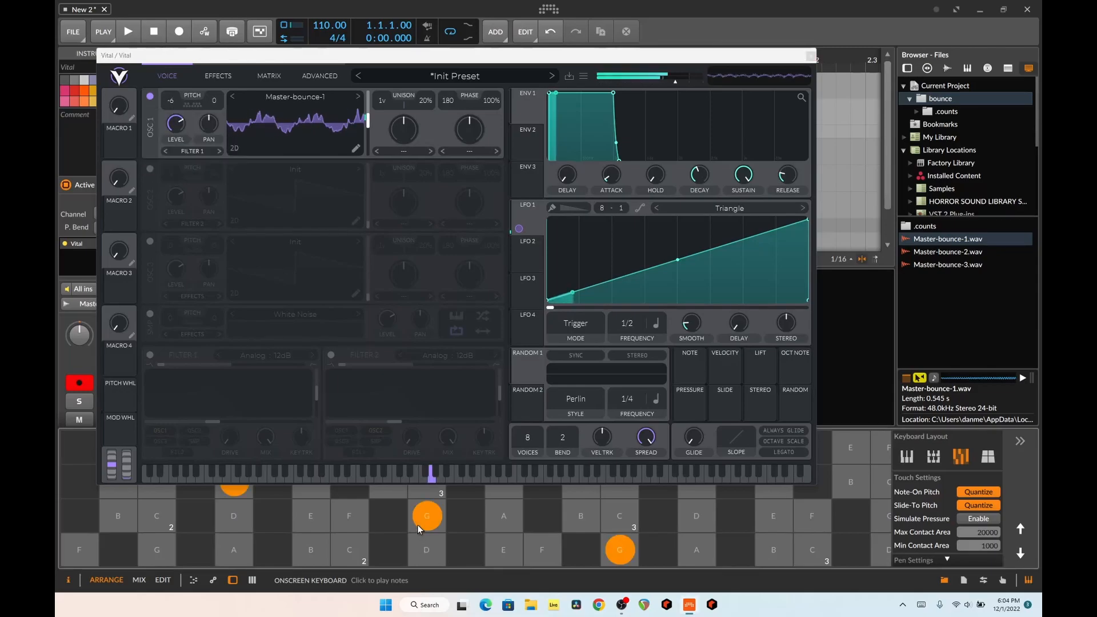
pyautogui.click(324, 513)
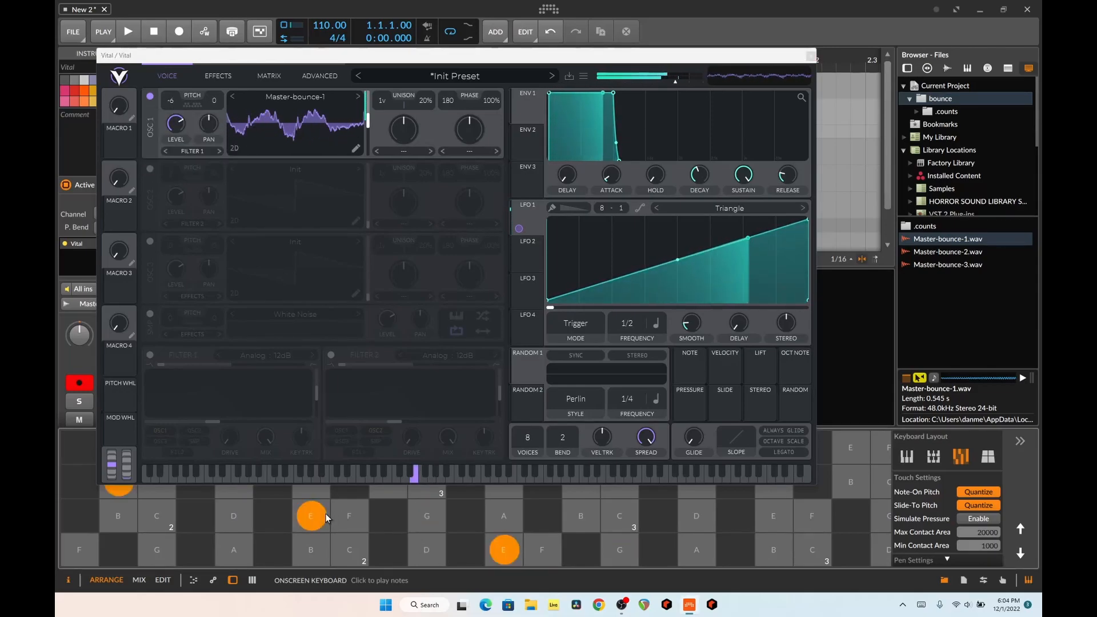
# Apply the Formant Scale spectral morph to oscillator 1, raise its amount slightly, and audition it with several notes.
pyautogui.click(386, 149)
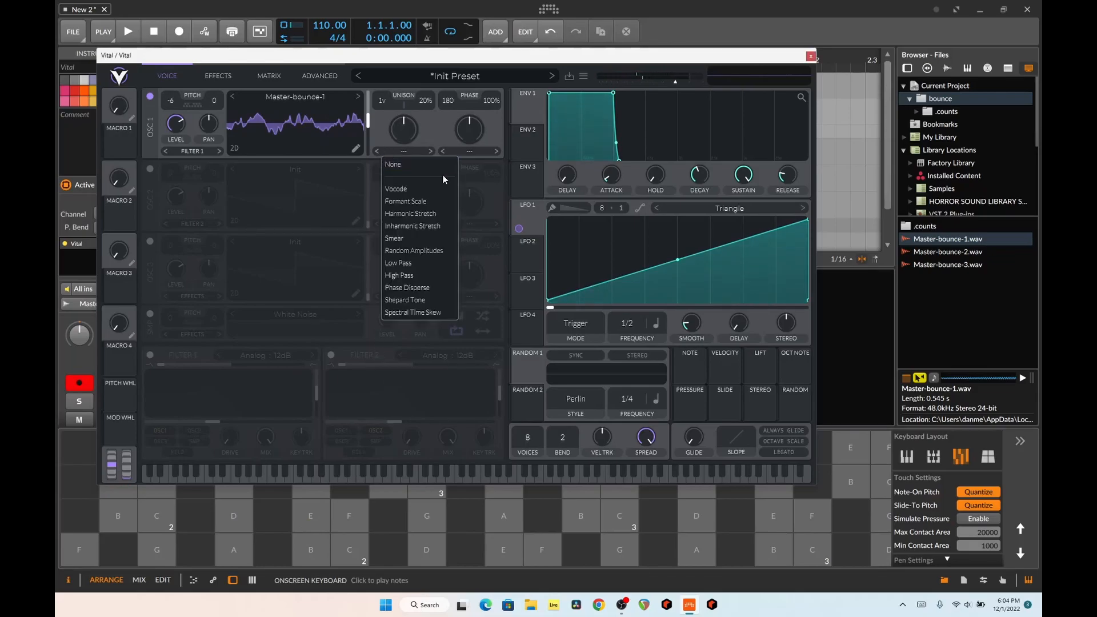
pyautogui.click(441, 201)
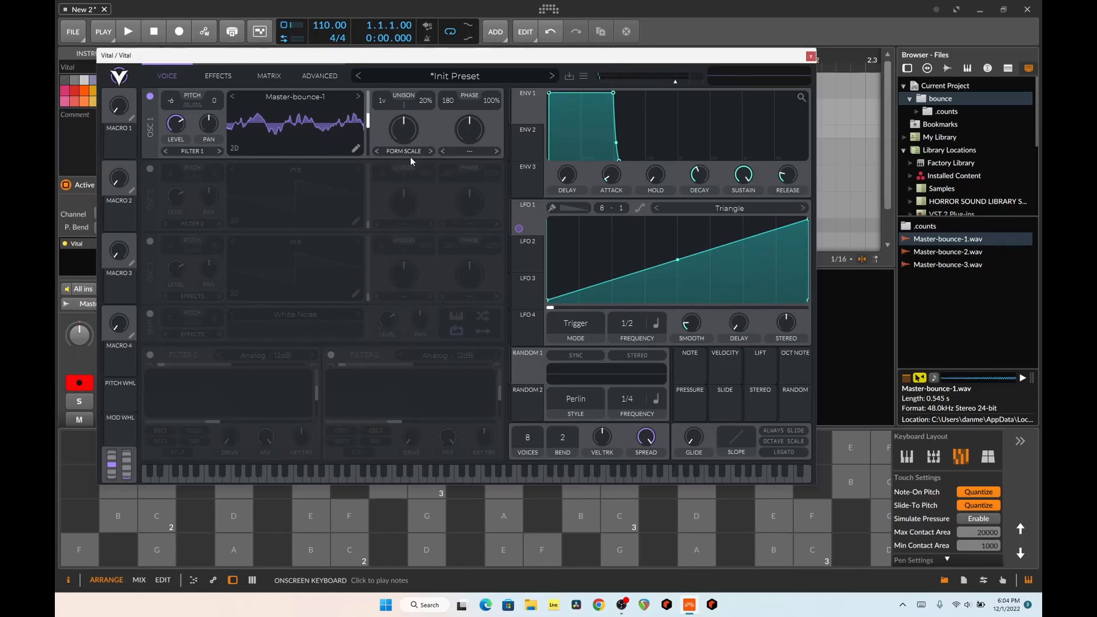
pyautogui.click(424, 524)
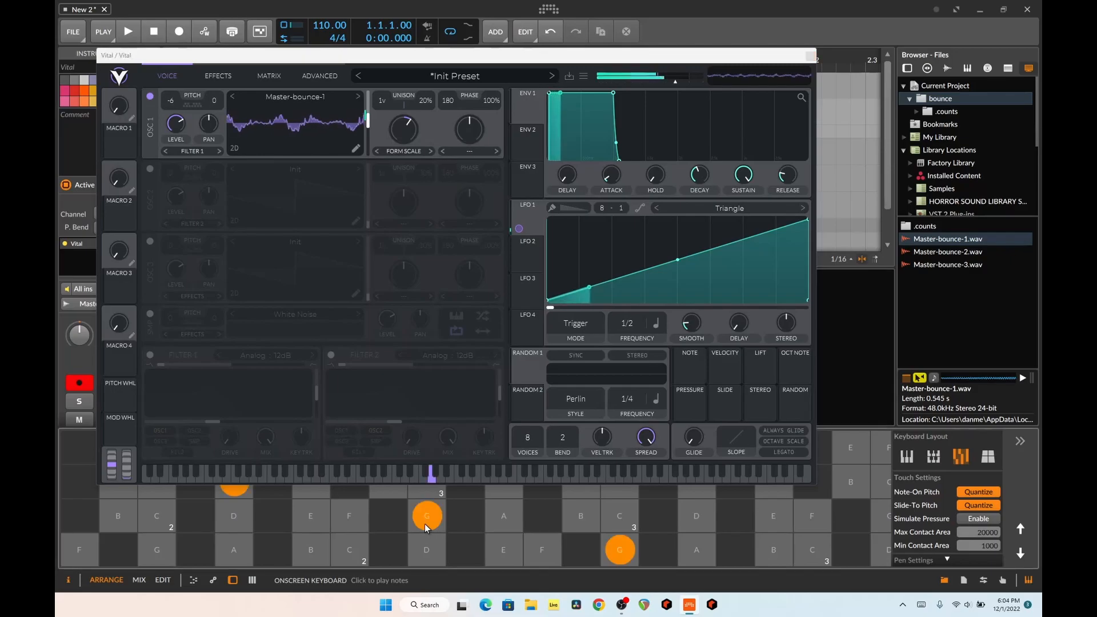
pyautogui.click(499, 536)
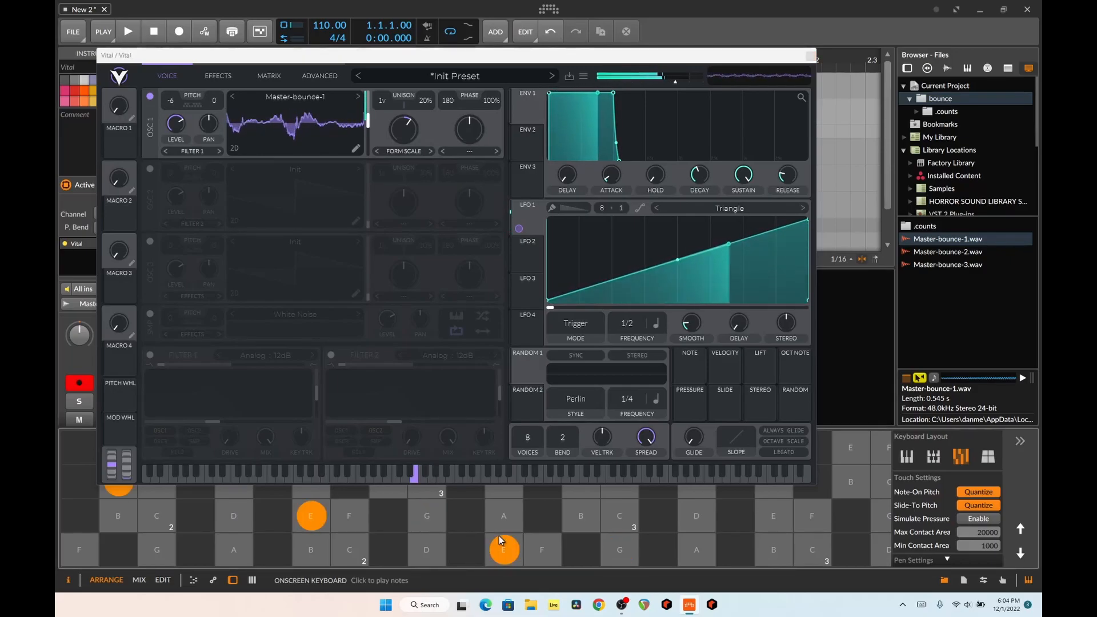
pyautogui.click(501, 515)
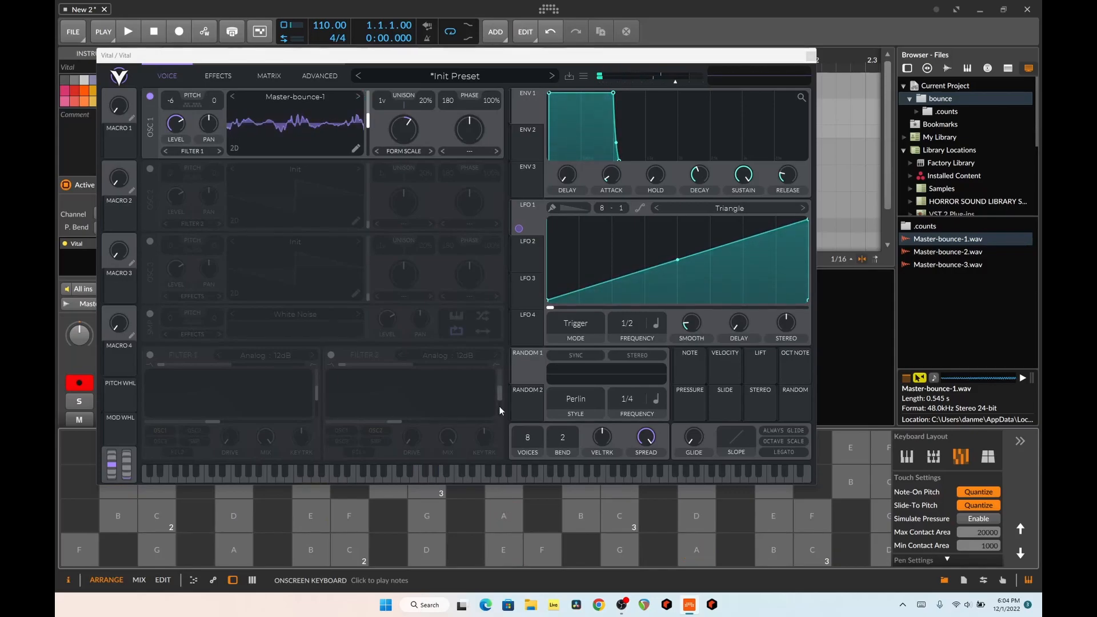
# Enable the EQ and Filter effects and play a note through them.
pyautogui.click(218, 76)
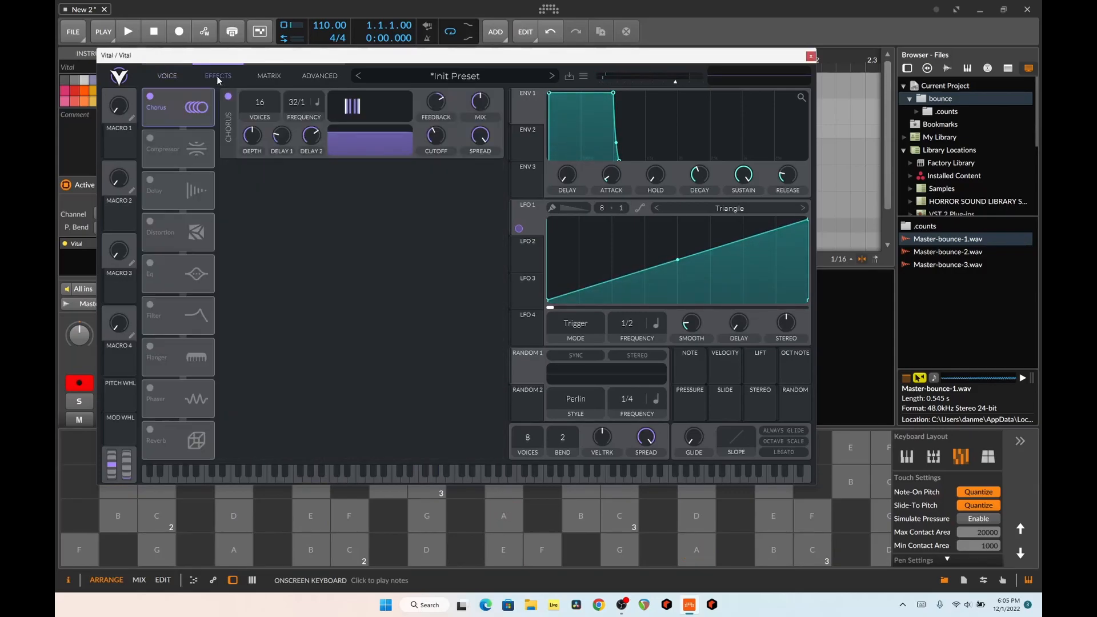
pyautogui.click(150, 264)
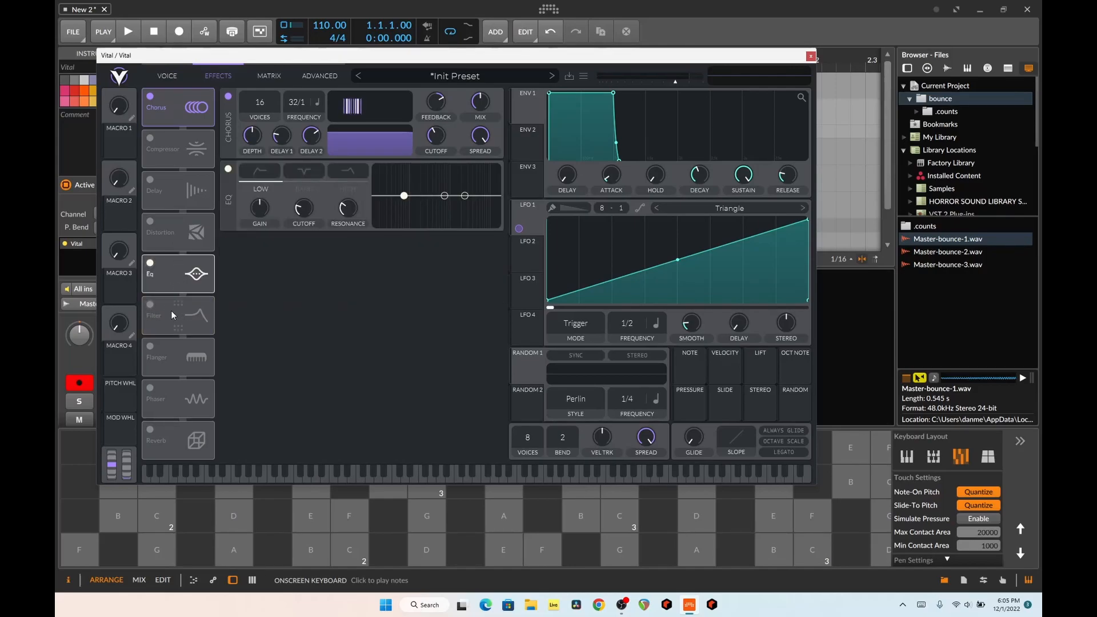
pyautogui.click(151, 304)
pyautogui.click(426, 514)
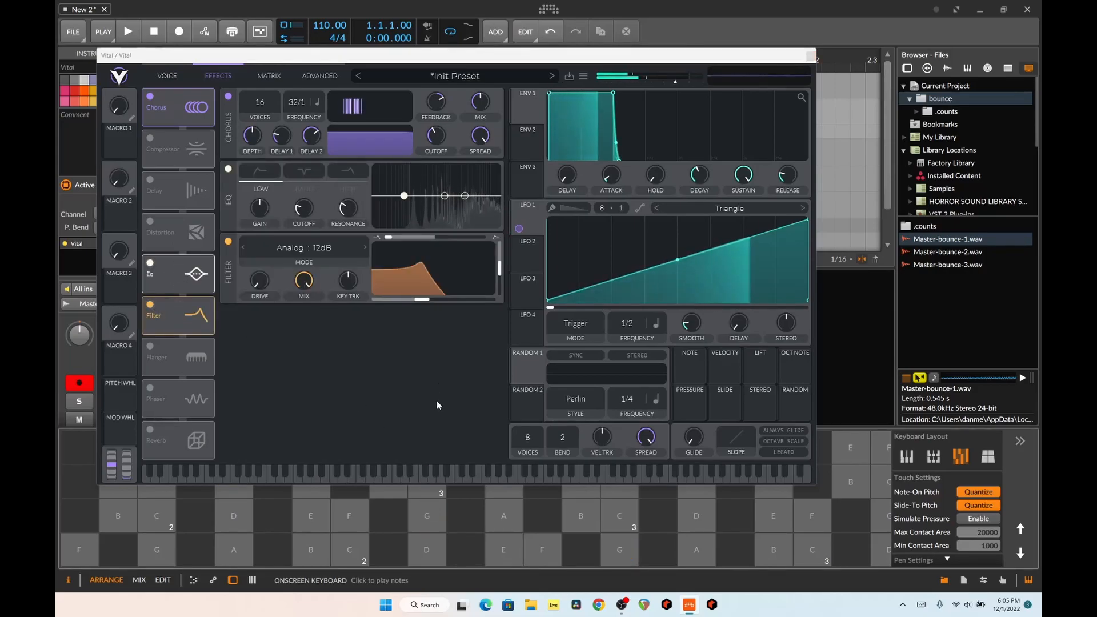
# Shape the Filter effect with about 11.2 dB drive, lower resonance and a higher cutoff, playing notes between adjustments.
pyautogui.moveTo(420, 266); pyautogui.dragTo(457, 266)
pyautogui.click(426, 514)
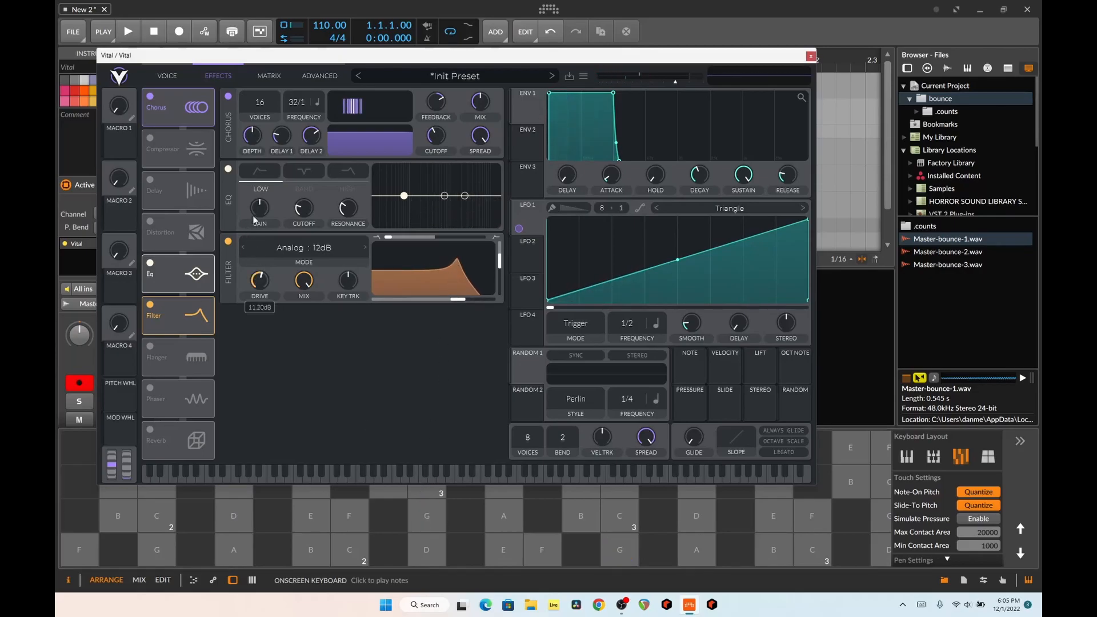
pyautogui.moveTo(440, 271); pyautogui.dragTo(432, 271)
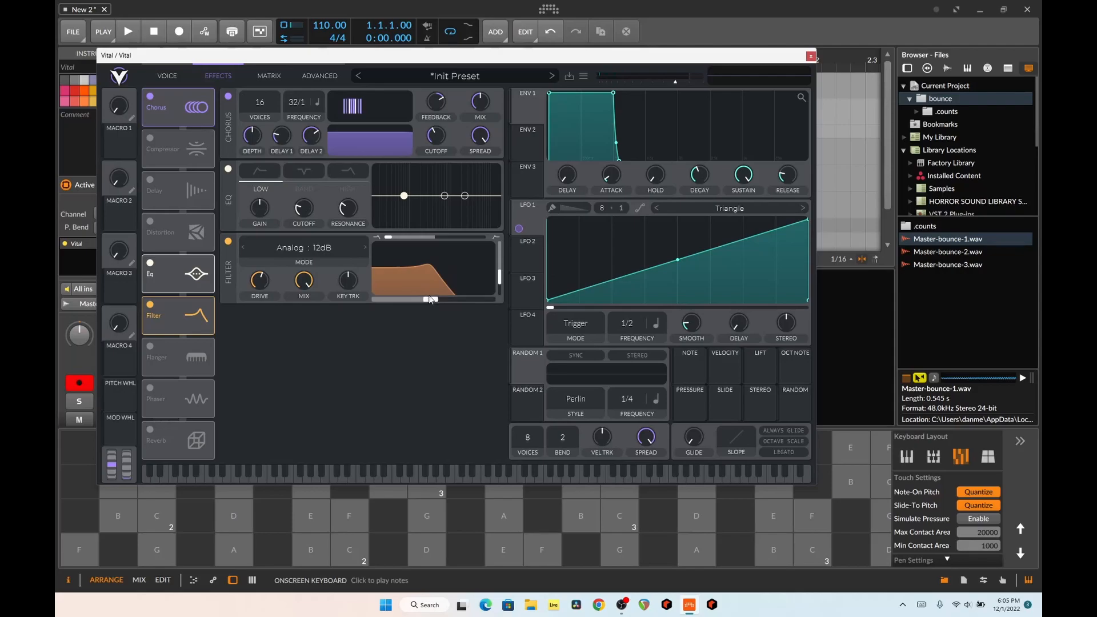
pyautogui.click(437, 525)
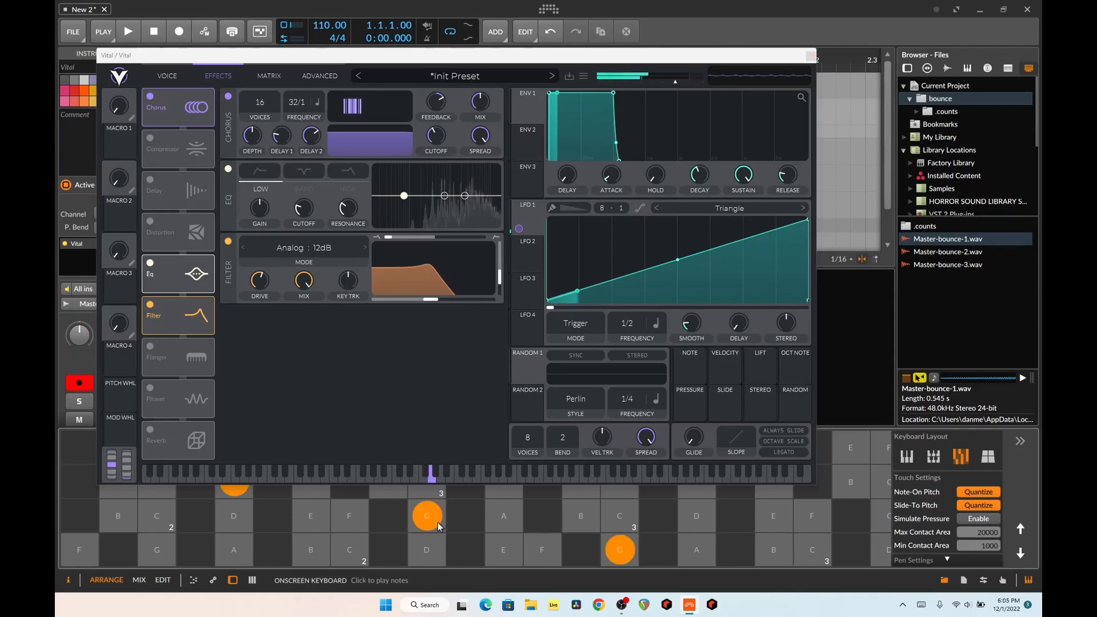
pyautogui.click(517, 524)
pyautogui.moveTo(434, 267); pyautogui.dragTo(440, 272)
pyautogui.click(506, 510)
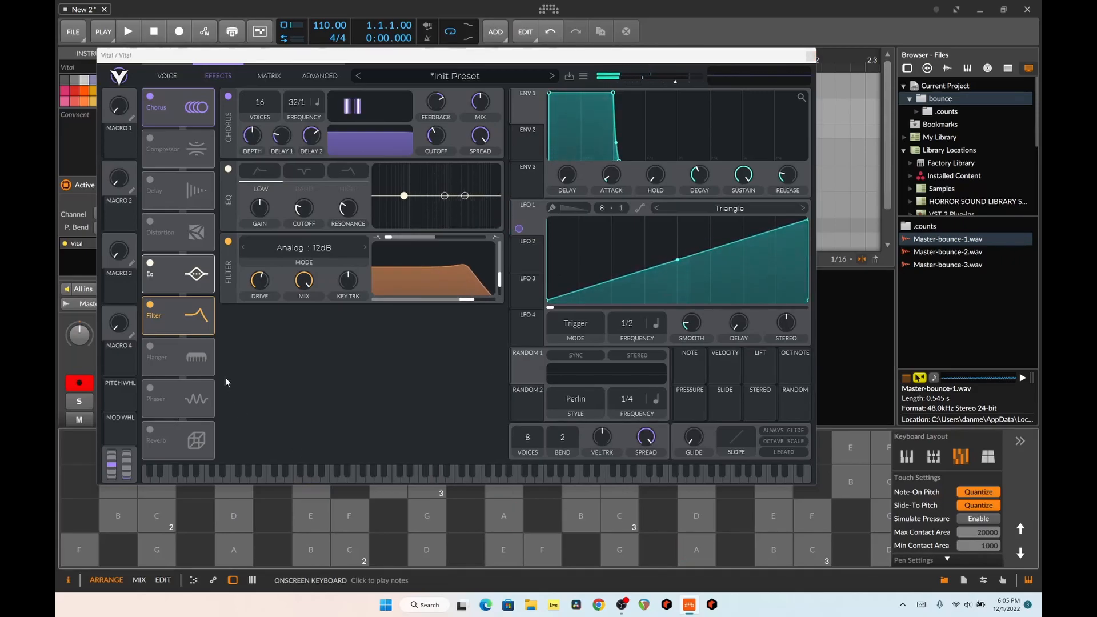
# Enable the Flanger effect, raise its offset past the middle, and play notes to hear it.
pyautogui.click(162, 351)
pyautogui.click(430, 519)
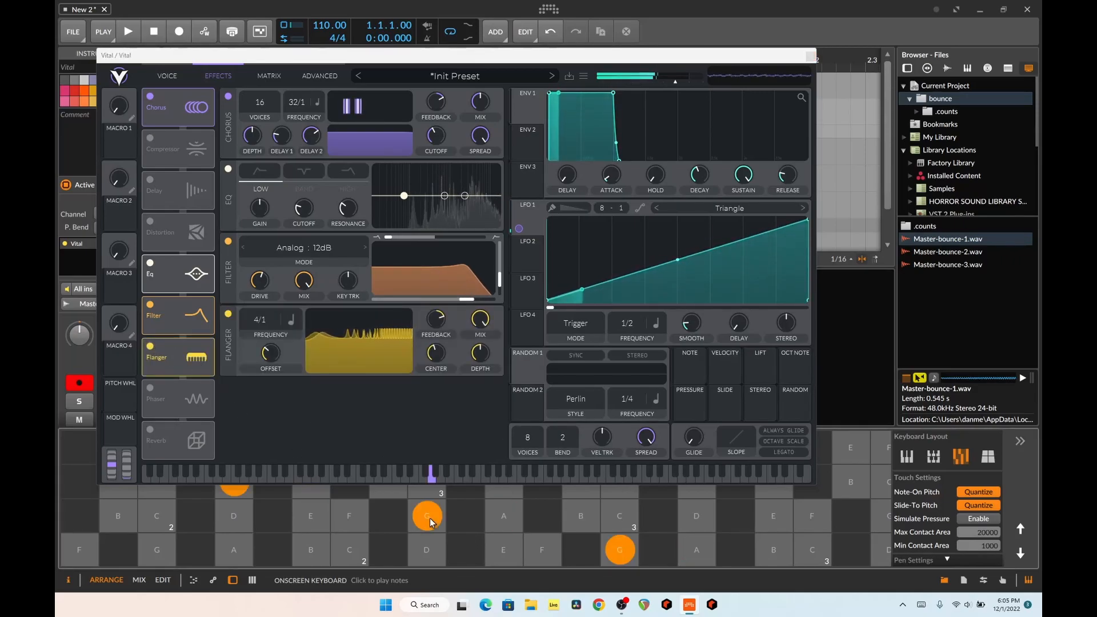
pyautogui.moveTo(269, 366); pyautogui.dragTo(268, 345)
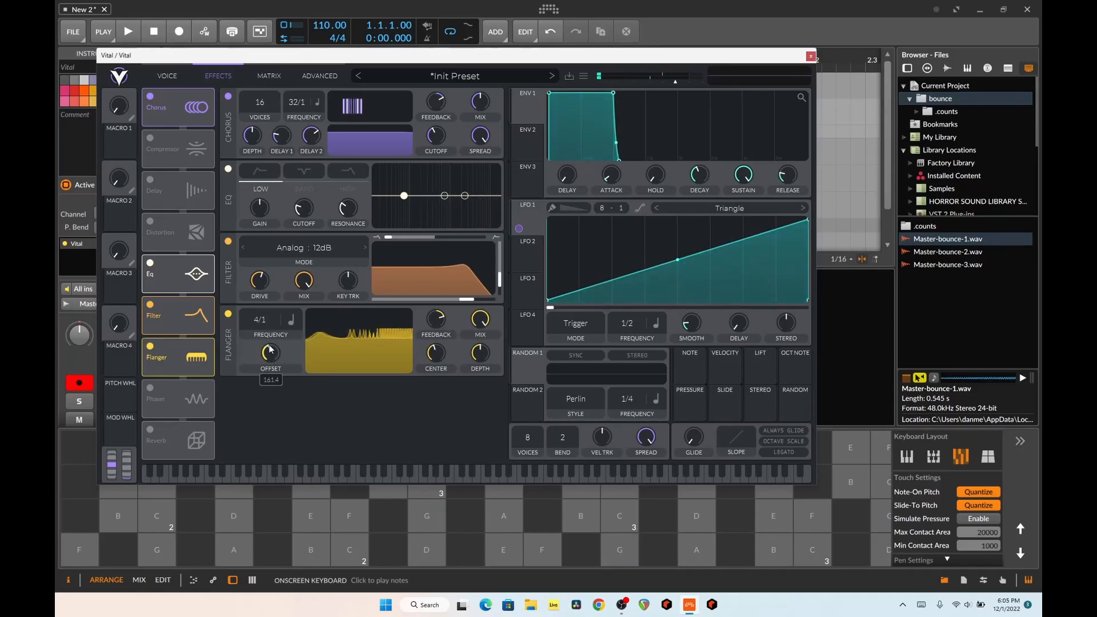
pyautogui.click(437, 516)
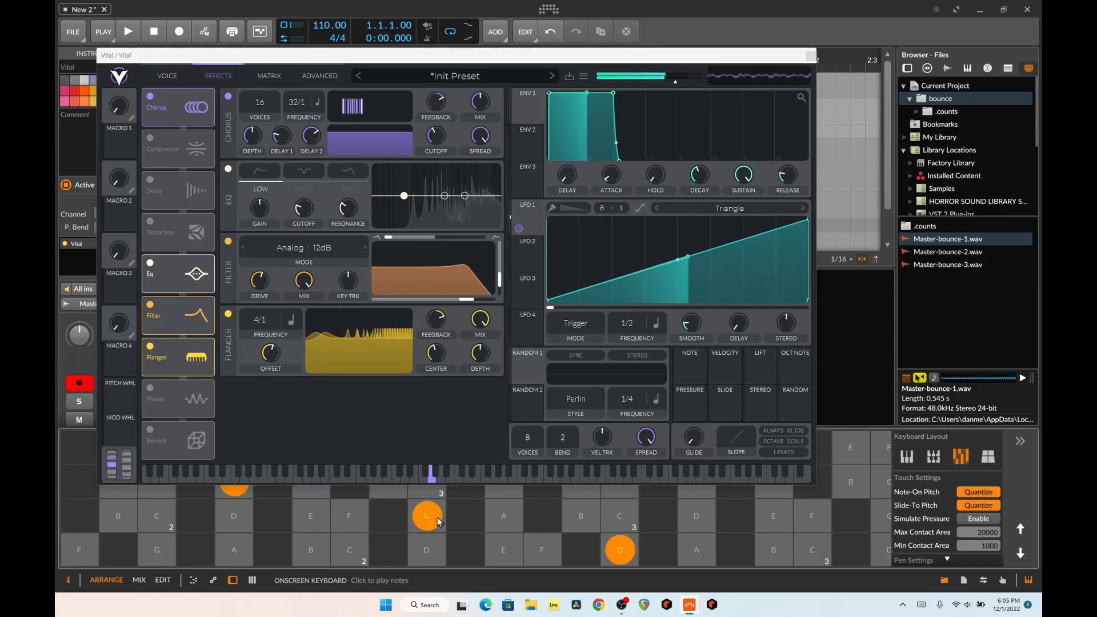
pyautogui.moveTo(437, 516); pyautogui.dragTo(499, 517)
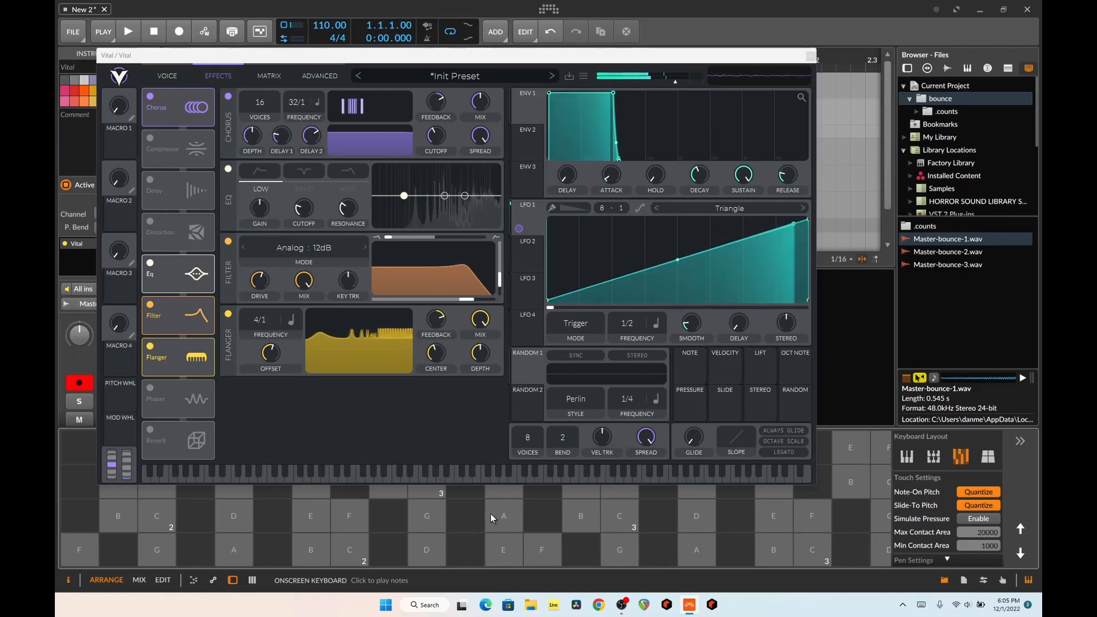
# Enable the Phaser effect and play notes to hear it in the chain.
pyautogui.click(150, 389)
pyautogui.click(355, 547)
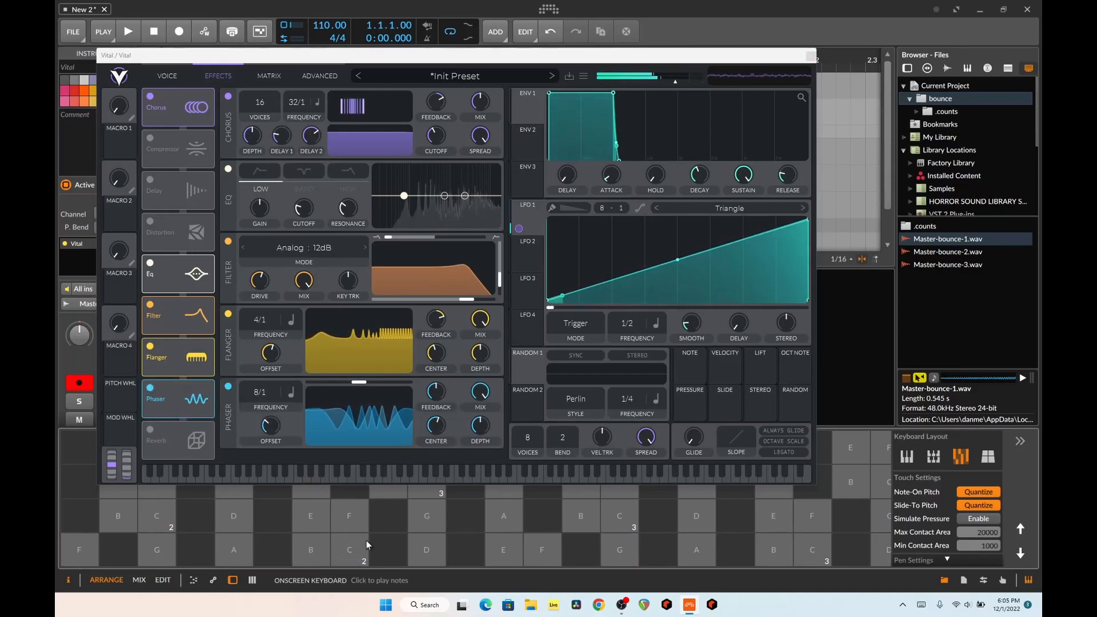
pyautogui.click(502, 518)
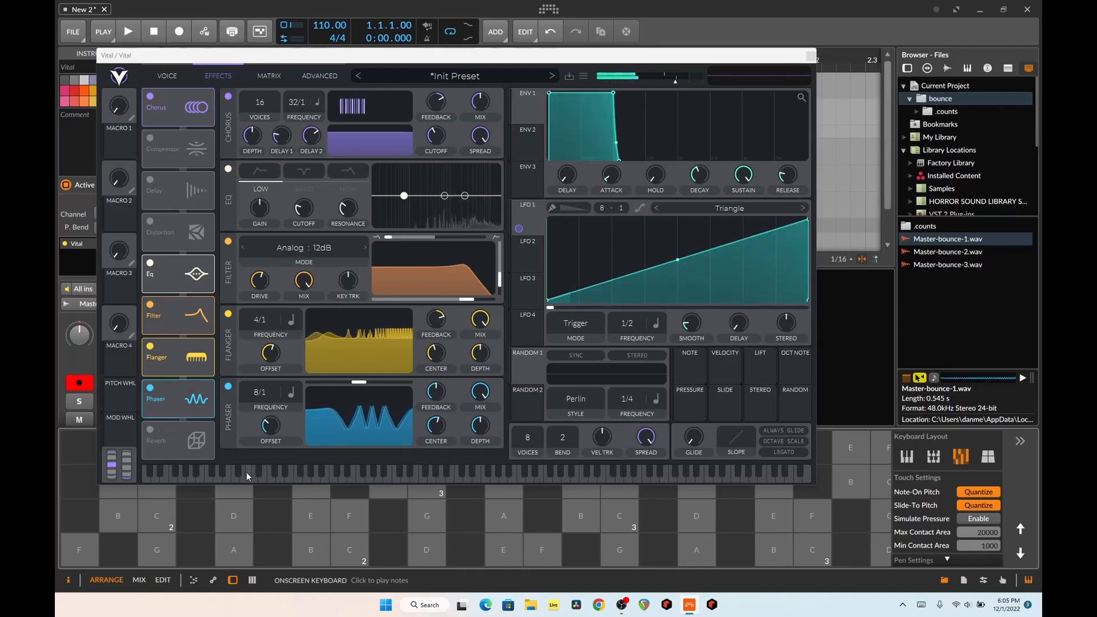
# Enable the Reverb effect and audition the sound with a run of notes on the onscreen keyboard.
pyautogui.click(150, 429)
pyautogui.click(312, 517)
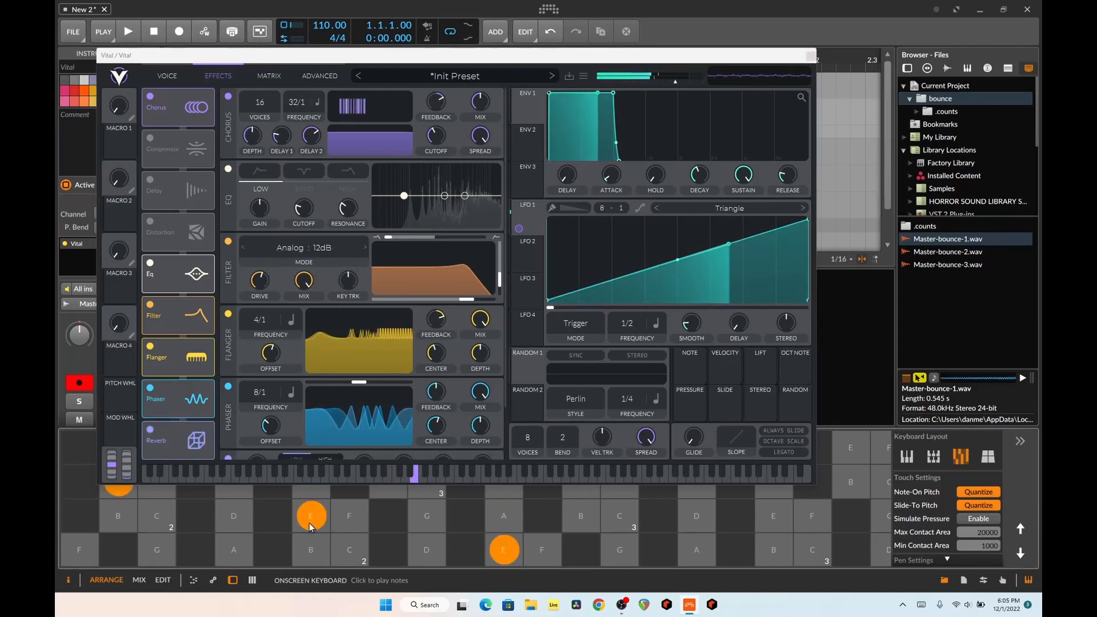
pyautogui.click(500, 530)
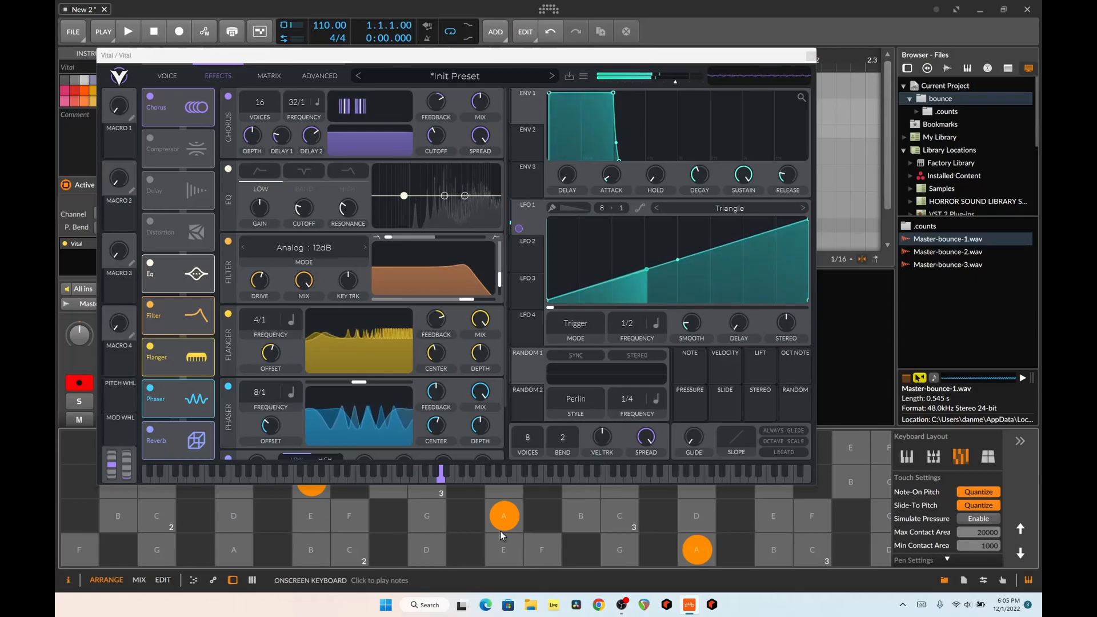
pyautogui.click(234, 516)
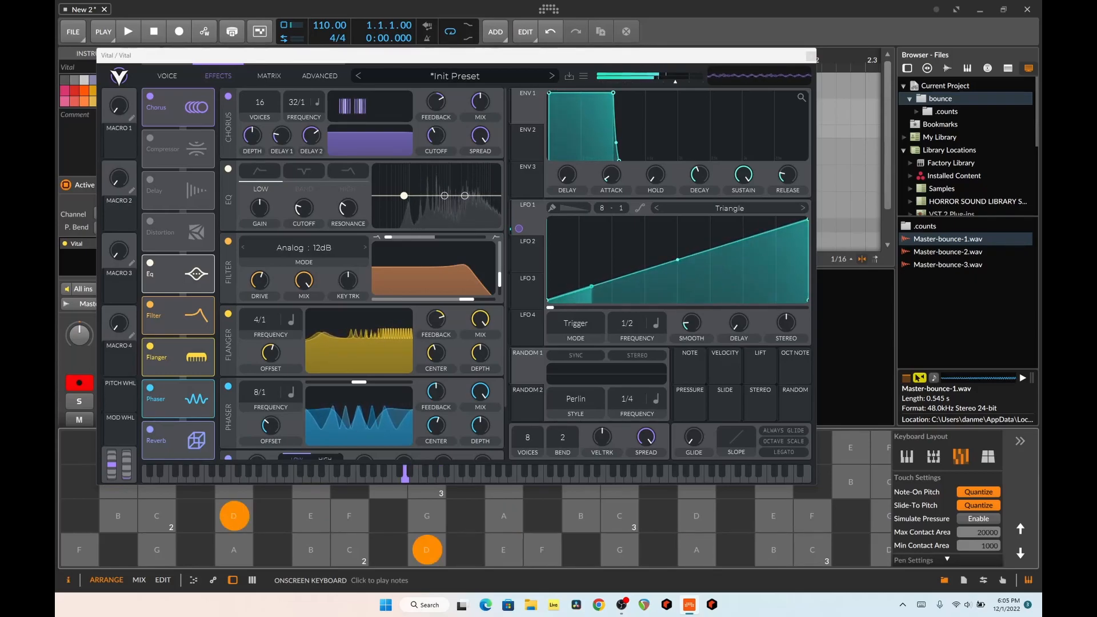
pyautogui.click(157, 516)
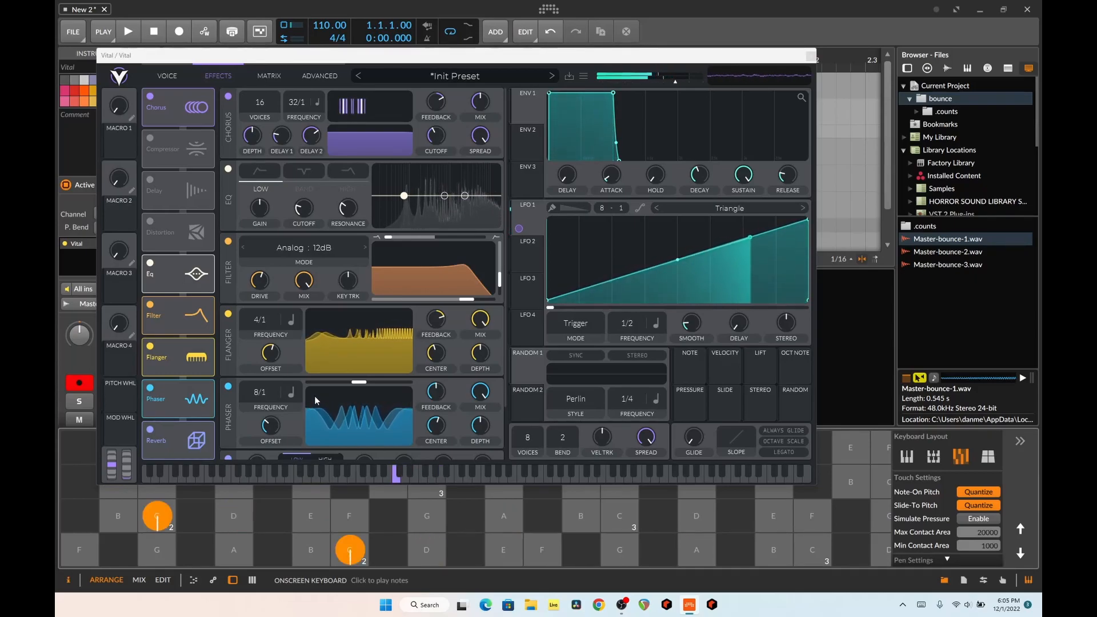
# Enable the Delay effect and play low notes on the onscreen keyboard to hear the echoes.
pyautogui.click(151, 179)
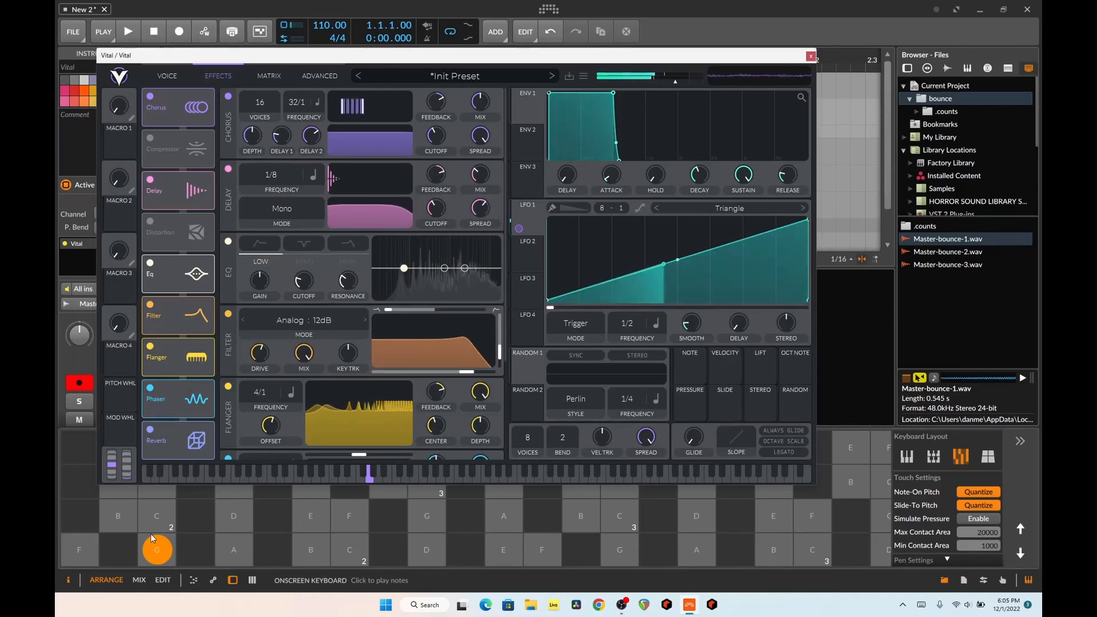
pyautogui.click(234, 549)
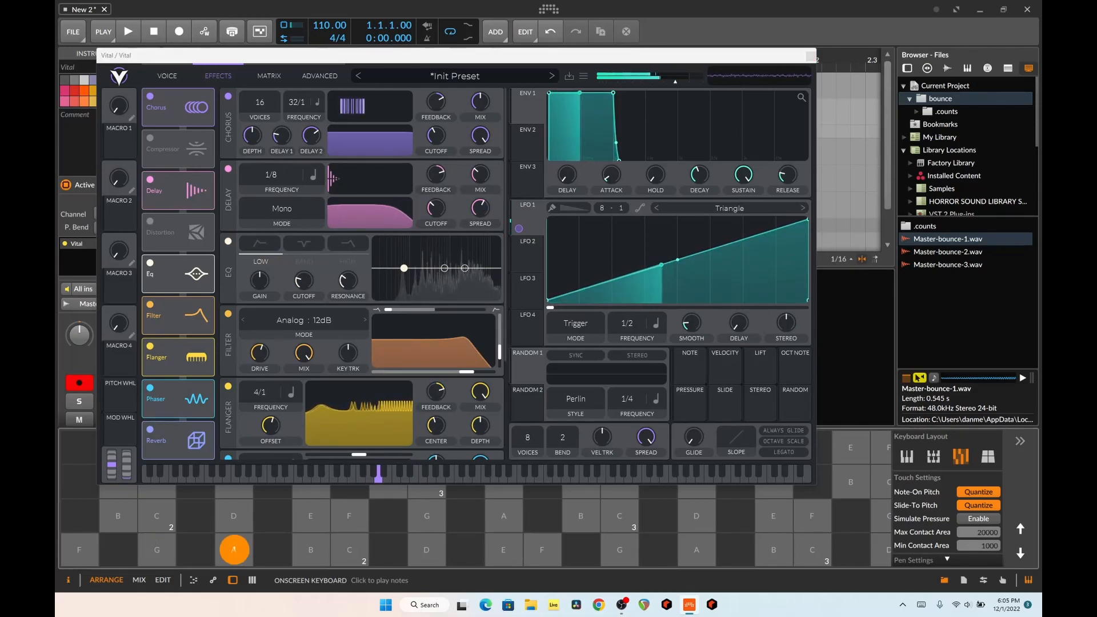
pyautogui.click(349, 549)
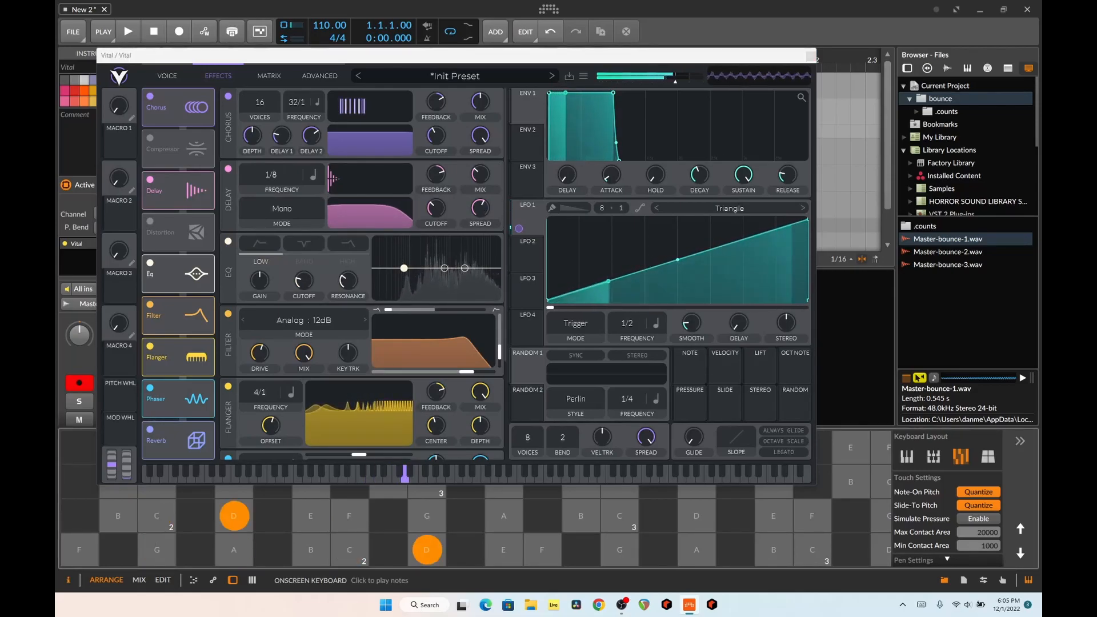
# Lower the Filter effect's cutoff slightly, assign LFO 1 to modulate it, and play a low G to hear the movement.
pyautogui.moveTo(419, 334)
pyautogui.mouseDown()
pyautogui.moveTo(397, 338)
pyautogui.moveTo(416, 340)
pyautogui.mouseUp()
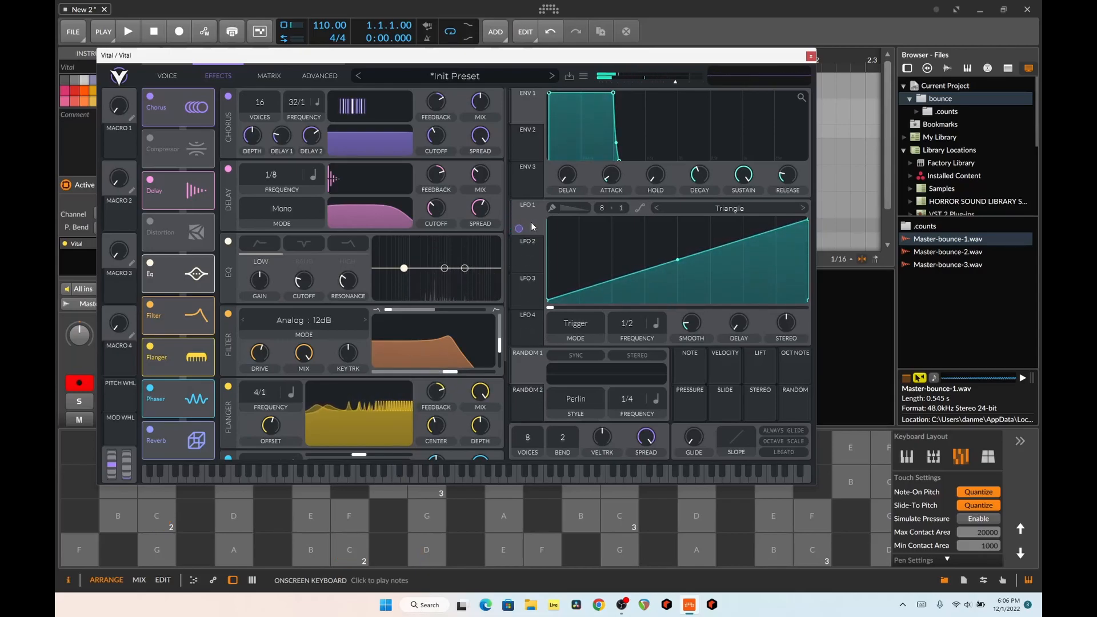
pyautogui.click(527, 249)
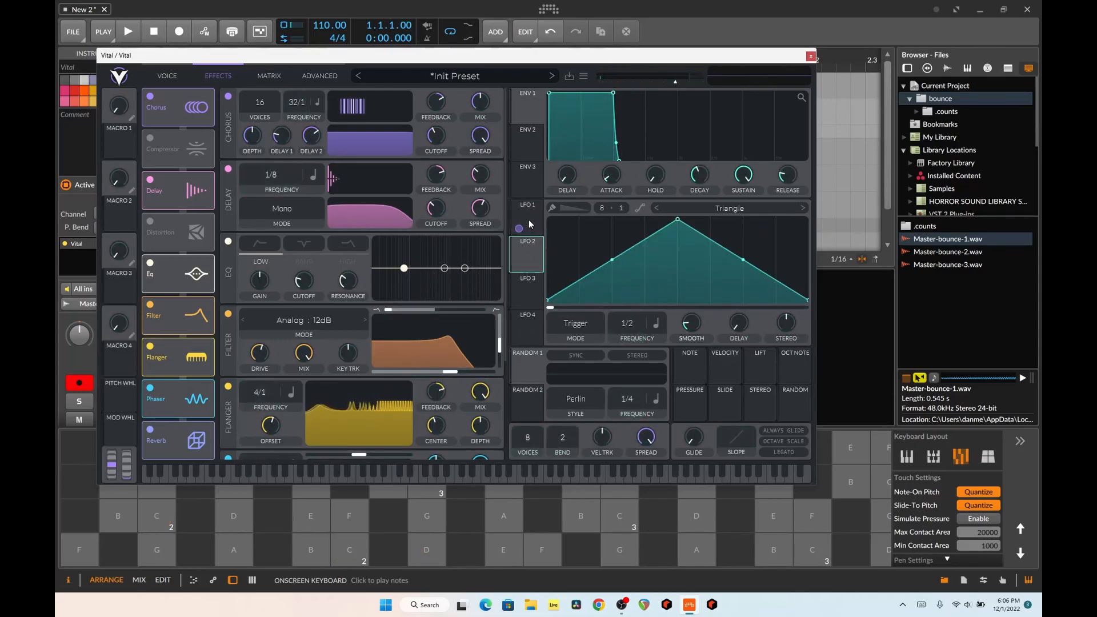
pyautogui.moveTo(523, 224); pyautogui.dragTo(432, 360)
pyautogui.click(165, 549)
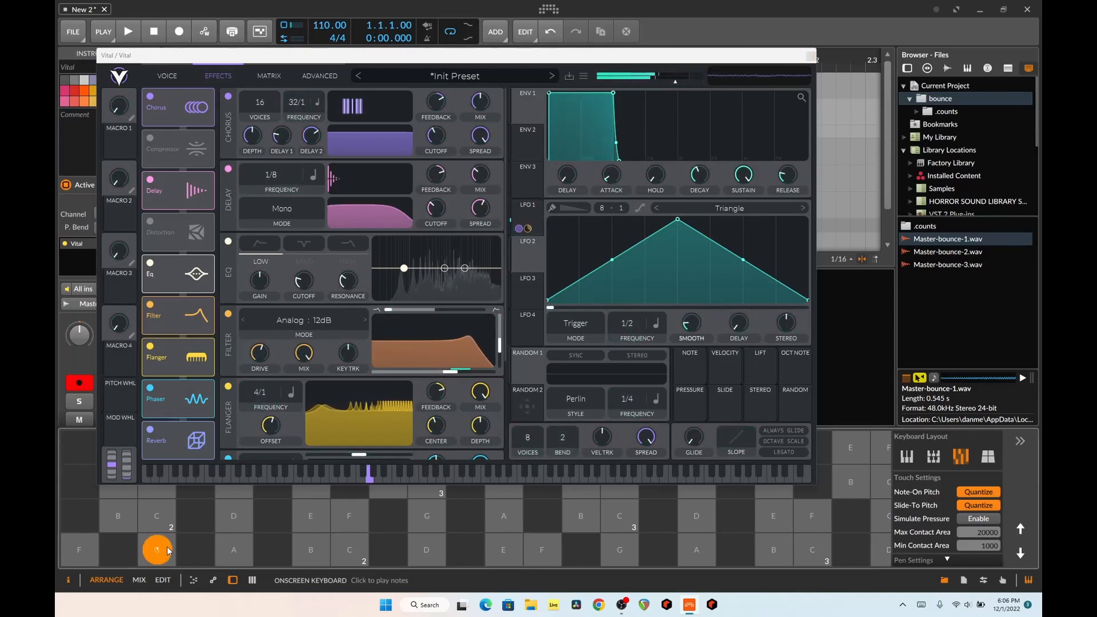
# Play notes across the onscreen keyboard to audition the LFO-driven filter movement.
pyautogui.click(312, 516)
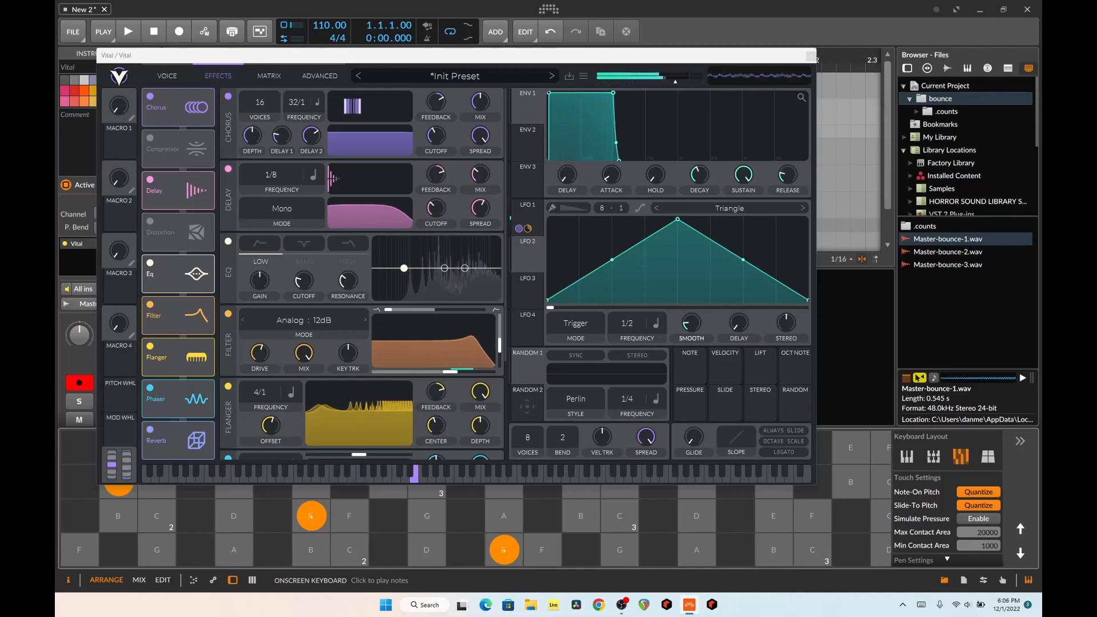
pyautogui.click(697, 516)
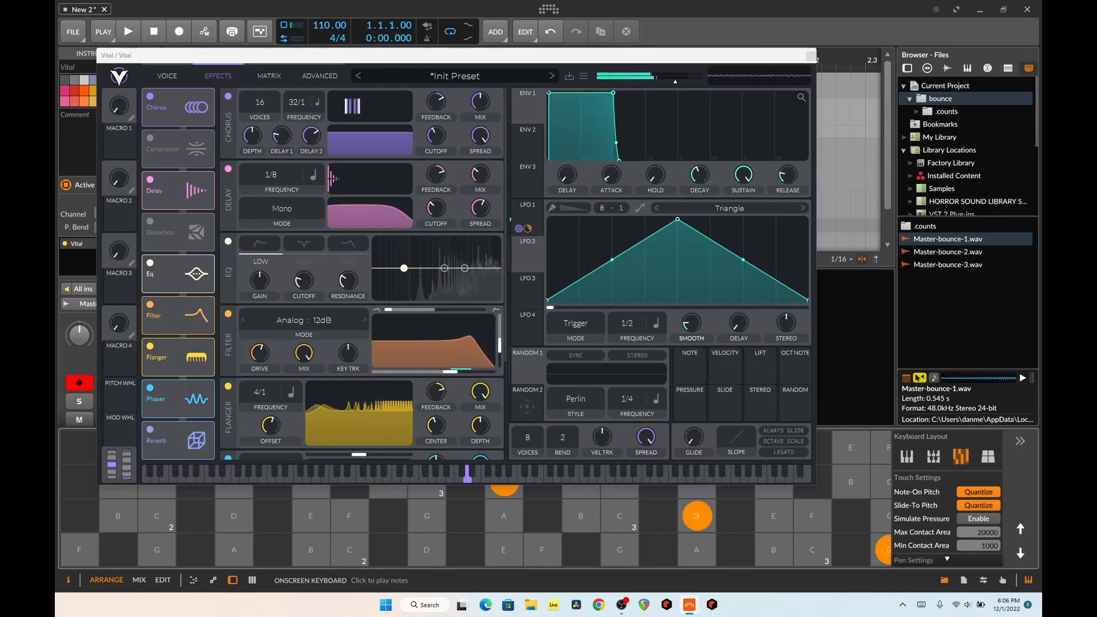
pyautogui.click(774, 516)
pyautogui.click(196, 516)
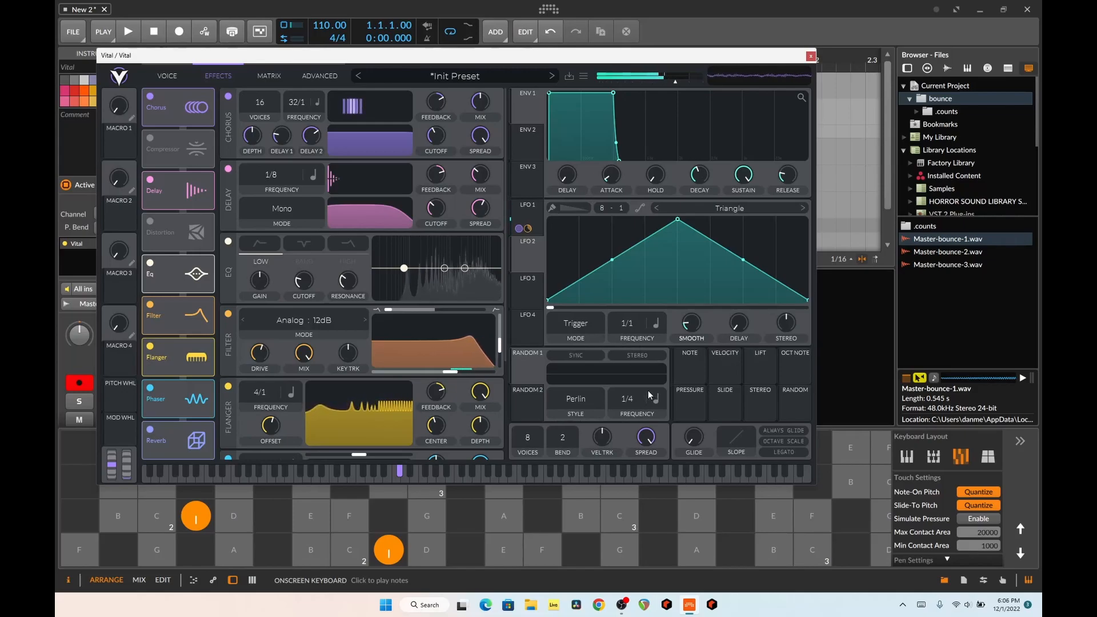
pyautogui.click(305, 540)
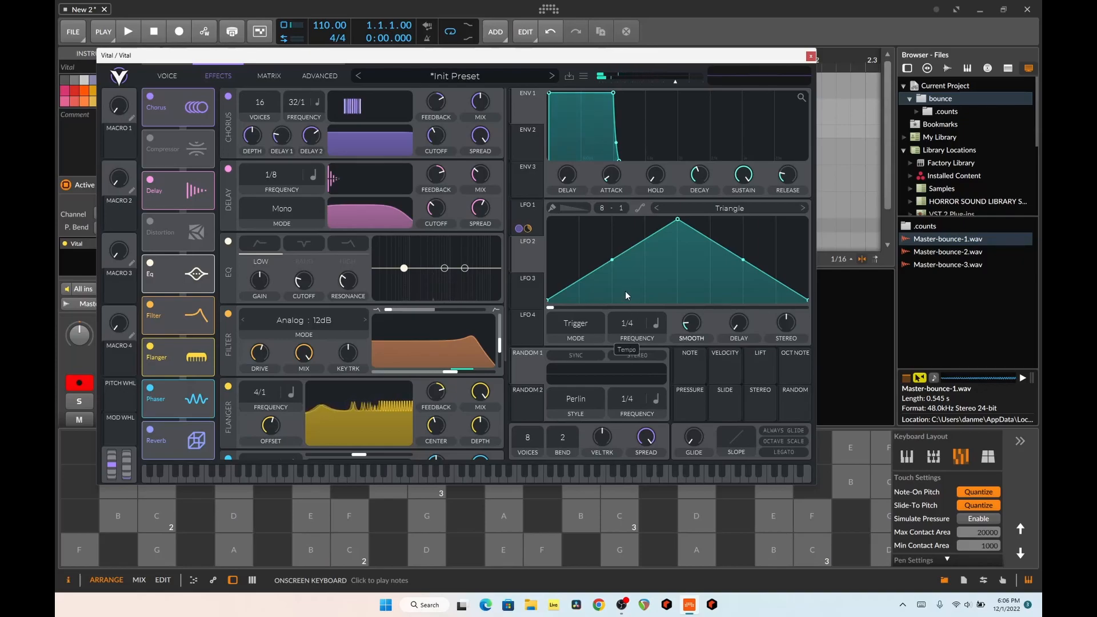
# Set LFO 1's frequency to 2/1 and its mode to Envelope, playing notes to hear the slower filter sweep.
pyautogui.moveTo(625, 322); pyautogui.dragTo(627, 358)
pyautogui.click(311, 549)
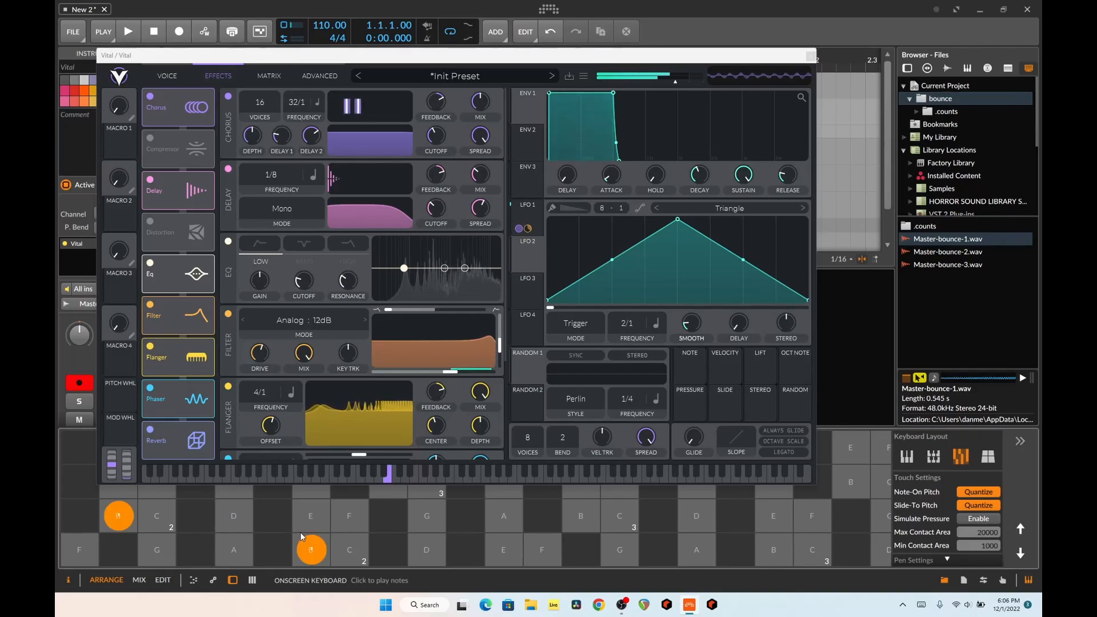
pyautogui.click(579, 324)
pyautogui.click(582, 375)
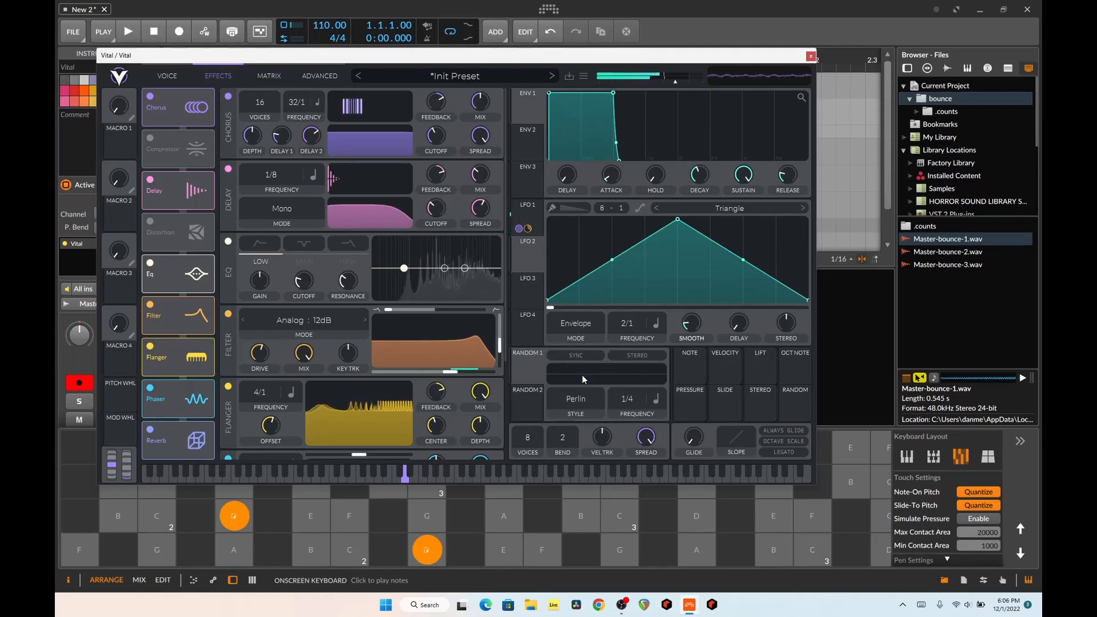
pyautogui.click(235, 516)
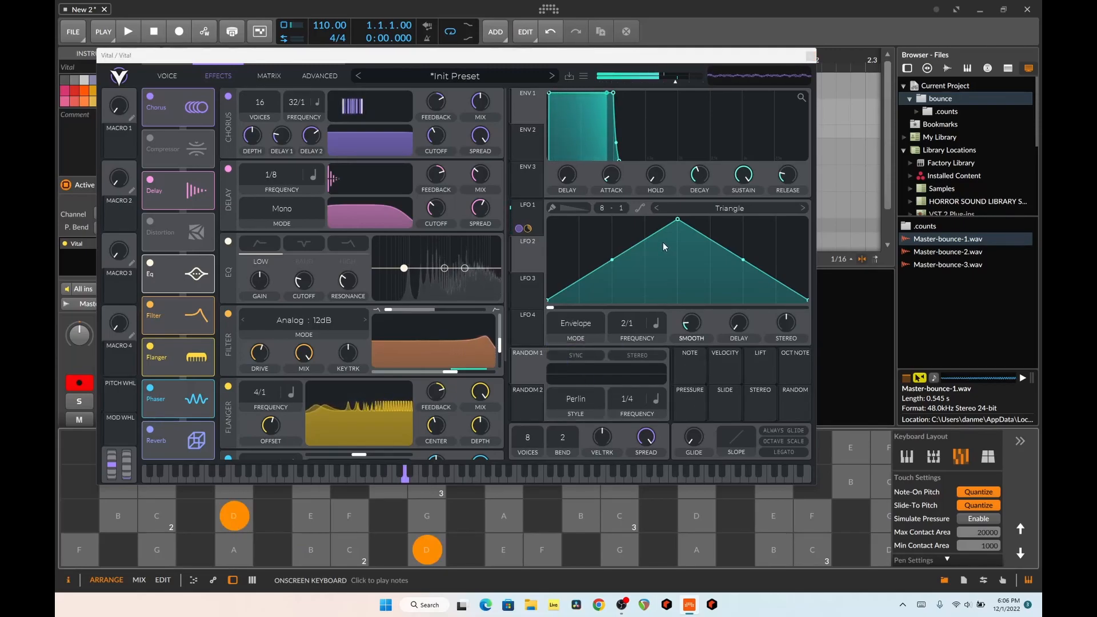
# Reshape LFO 1 from a triangle into a rising ramp, return its mode to Trigger at 2/1, and play notes to hear it.
pyautogui.moveTo(678, 220); pyautogui.dragTo(806, 221)
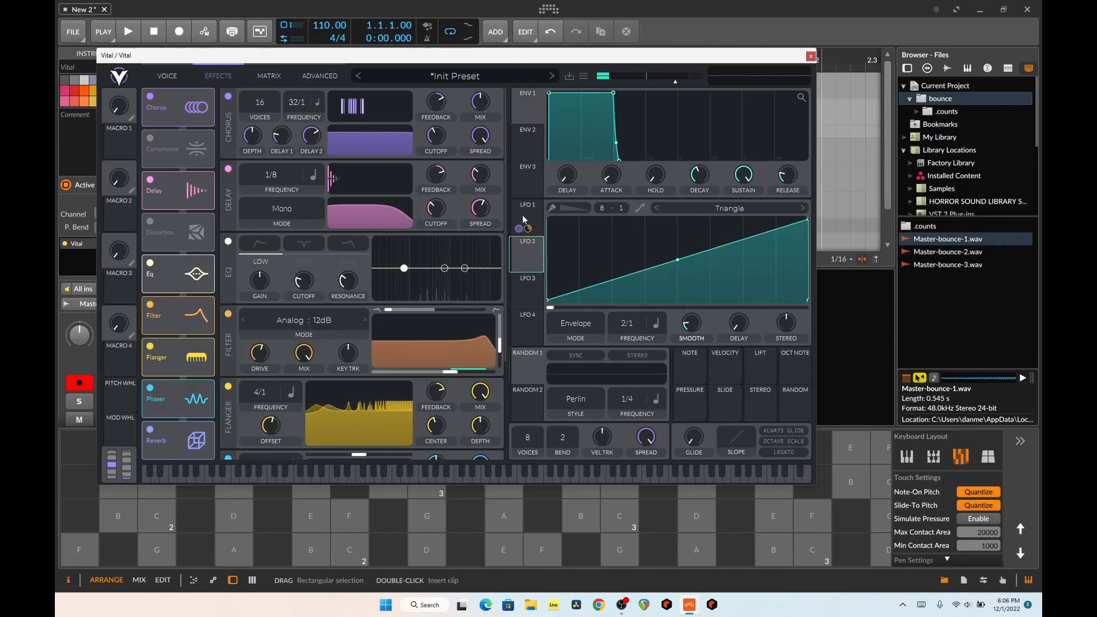
pyautogui.click(234, 527)
pyautogui.moveTo(626, 319); pyautogui.dragTo(624, 343)
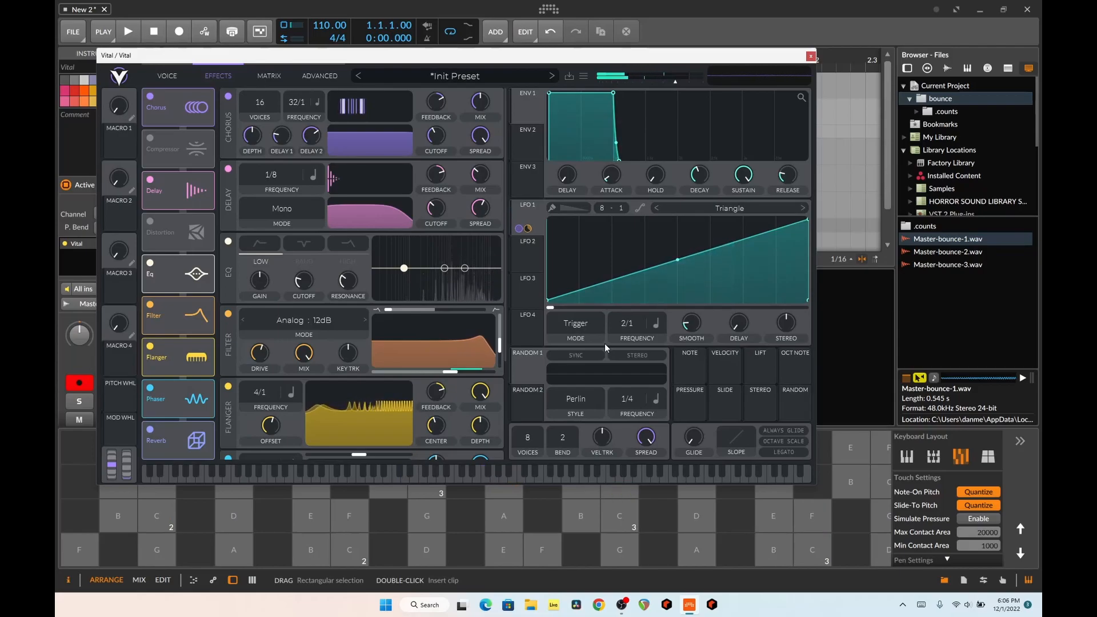
pyautogui.click(276, 540)
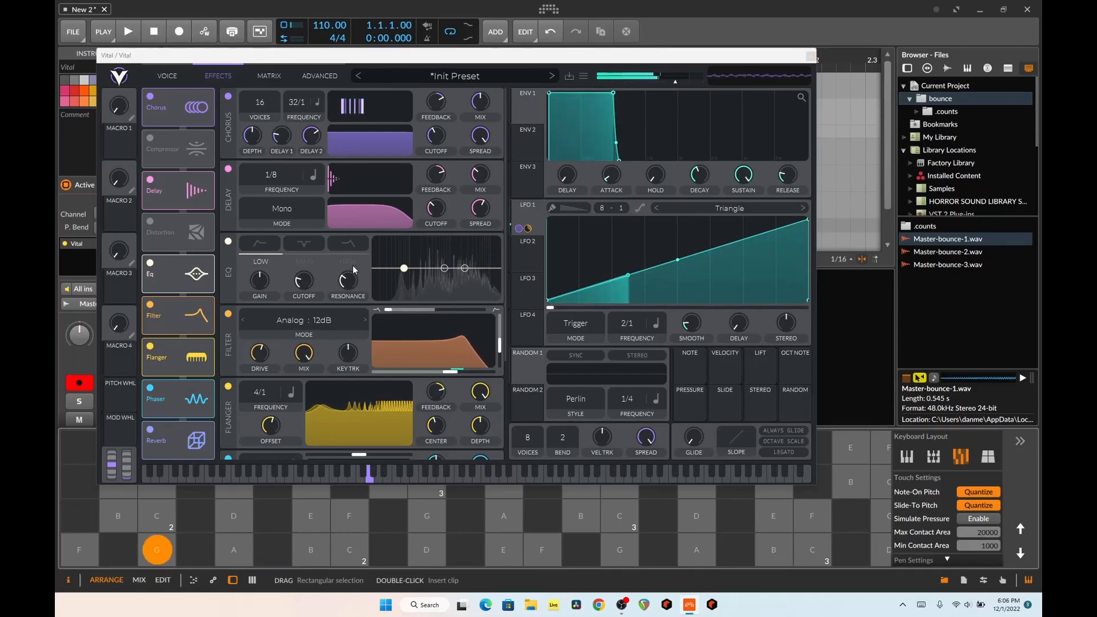
# Roll off the EQ's top end with the high band, boost the mid band by about 9 dB, and play a C.
pyautogui.click(197, 270)
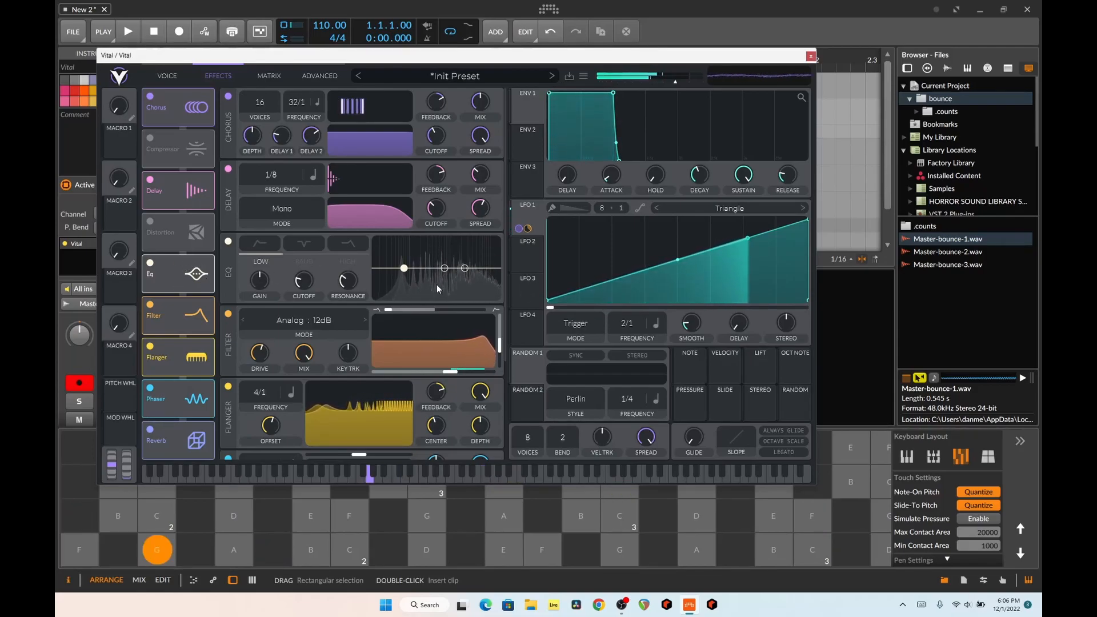
pyautogui.moveTo(465, 268); pyautogui.dragTo(485, 285)
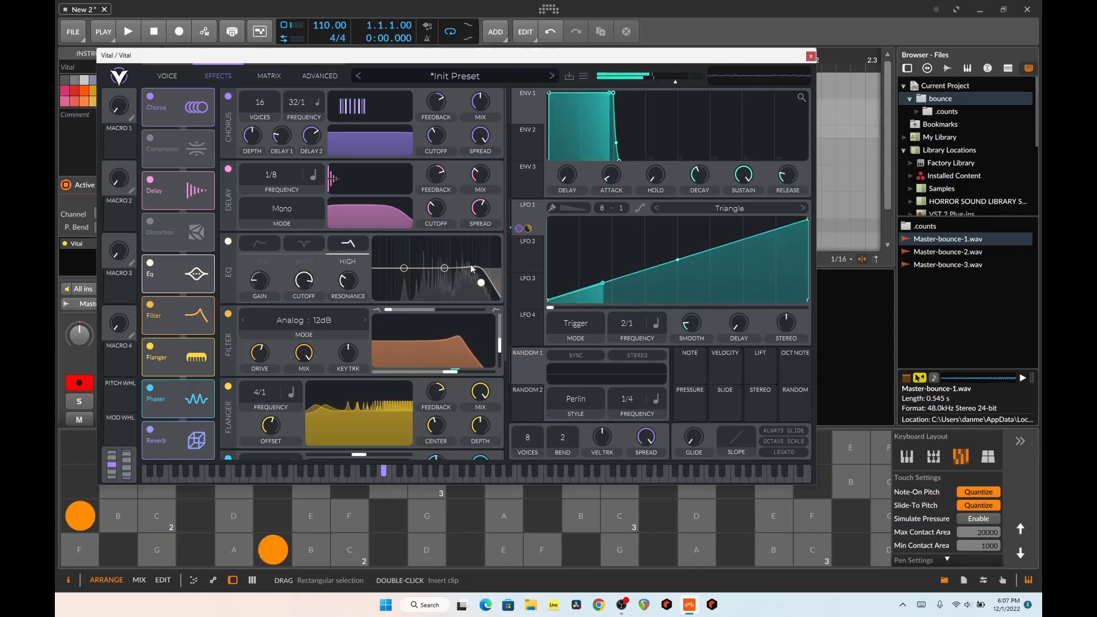
pyautogui.click(445, 268)
pyautogui.moveTo(445, 269); pyautogui.dragTo(421, 257)
pyautogui.click(161, 530)
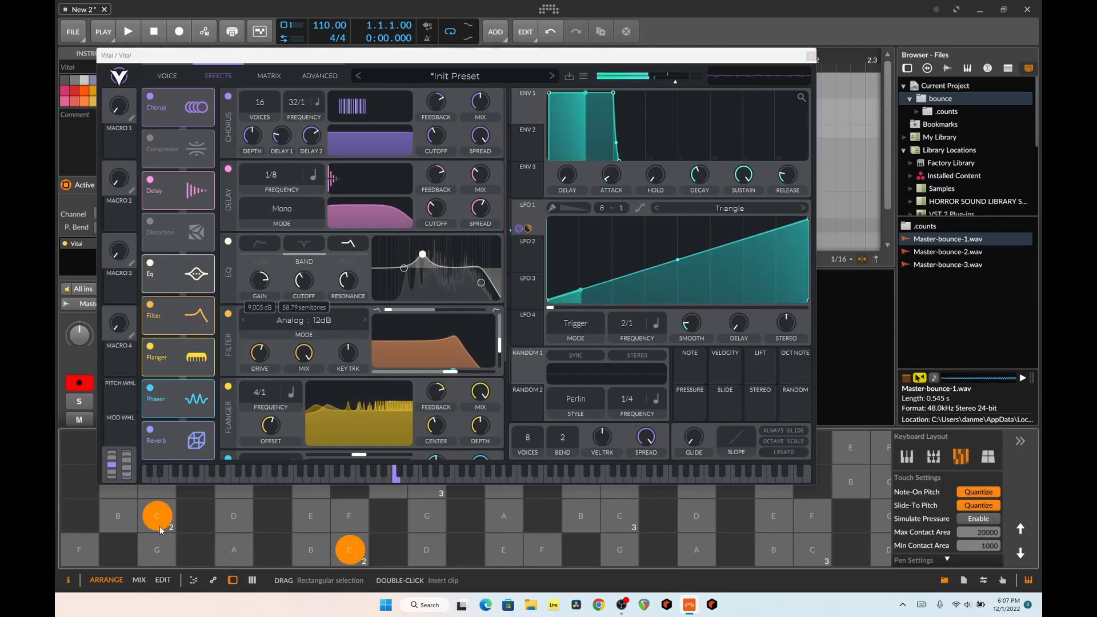
# Enable the Compressor and reorder the effects chain so Delay follows Reverb and Compressor comes last, auditioning with low notes.
pyautogui.click(150, 139)
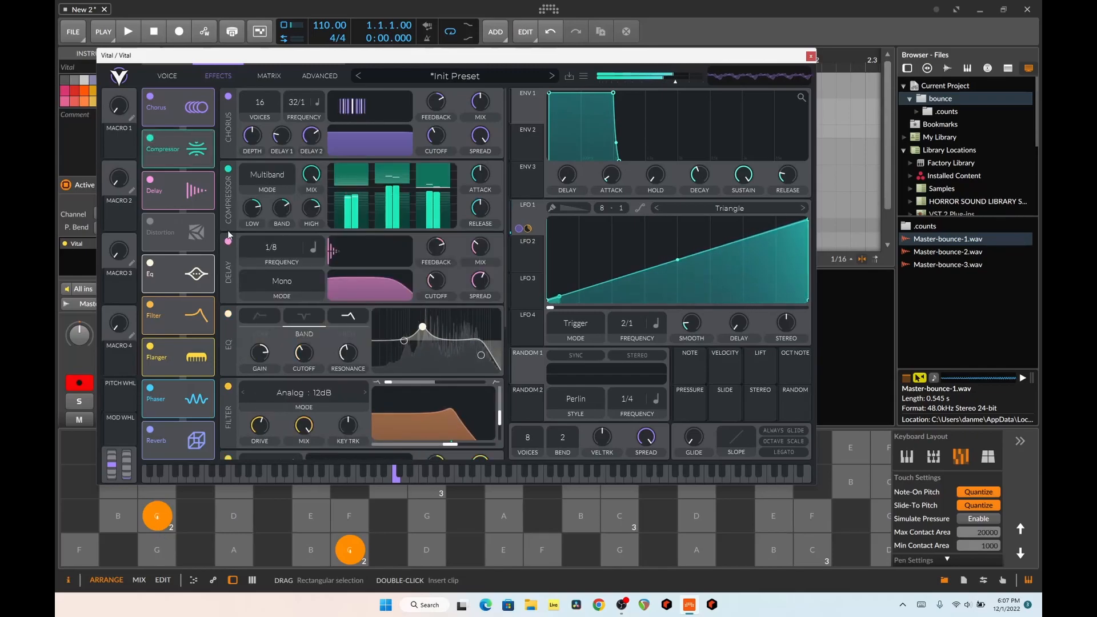
pyautogui.moveTo(174, 197); pyautogui.dragTo(186, 457)
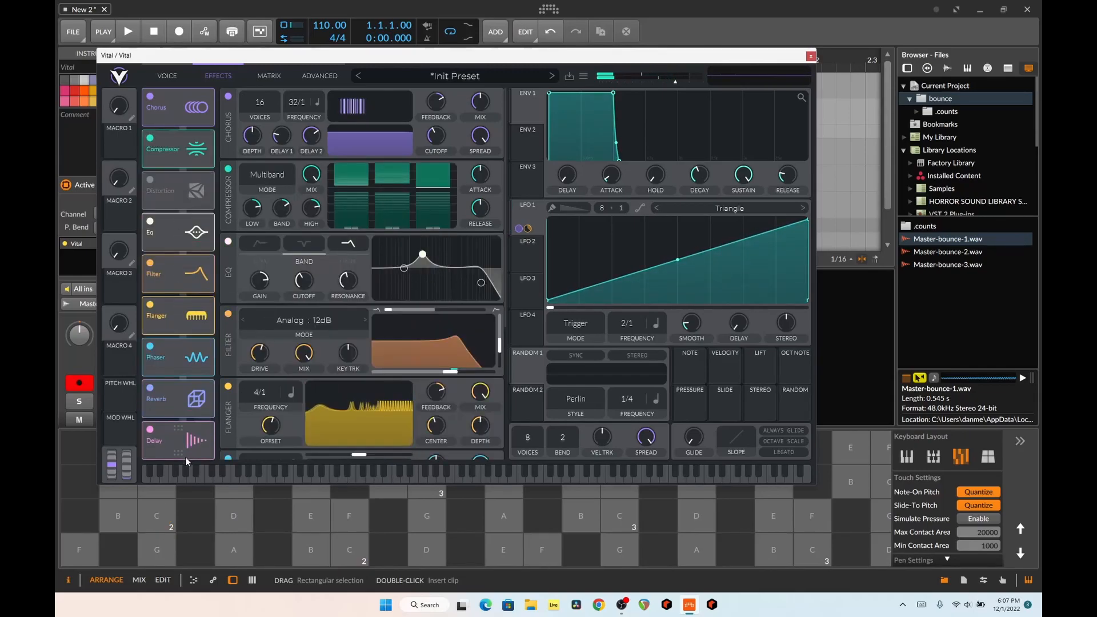
pyautogui.click(195, 549)
pyautogui.moveTo(195, 550); pyautogui.dragTo(150, 549)
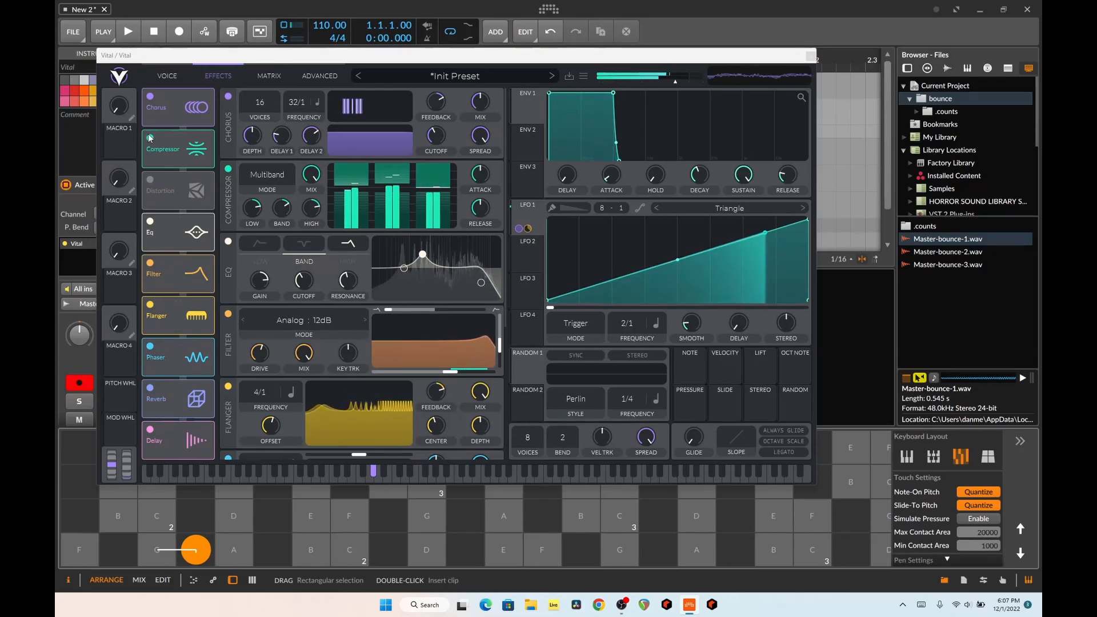
pyautogui.moveTo(178, 149); pyautogui.dragTo(190, 444)
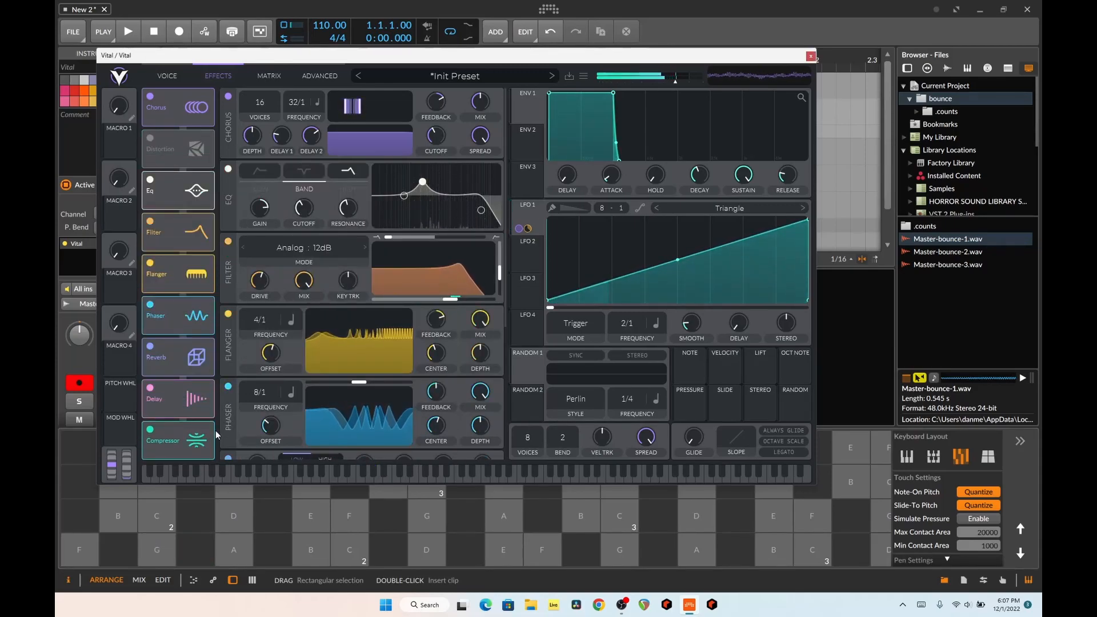
pyautogui.click(311, 549)
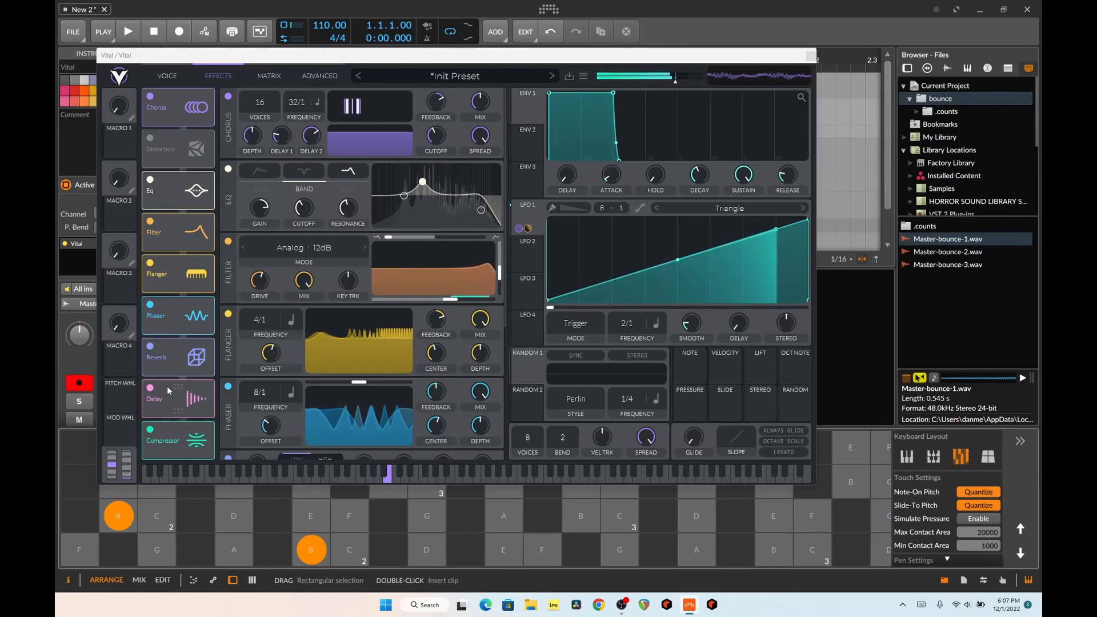
# Set the Delay effect's frequency to 1/16 and raise its feedback and filter cutoff.
pyautogui.scroll(-5, 300, 386)
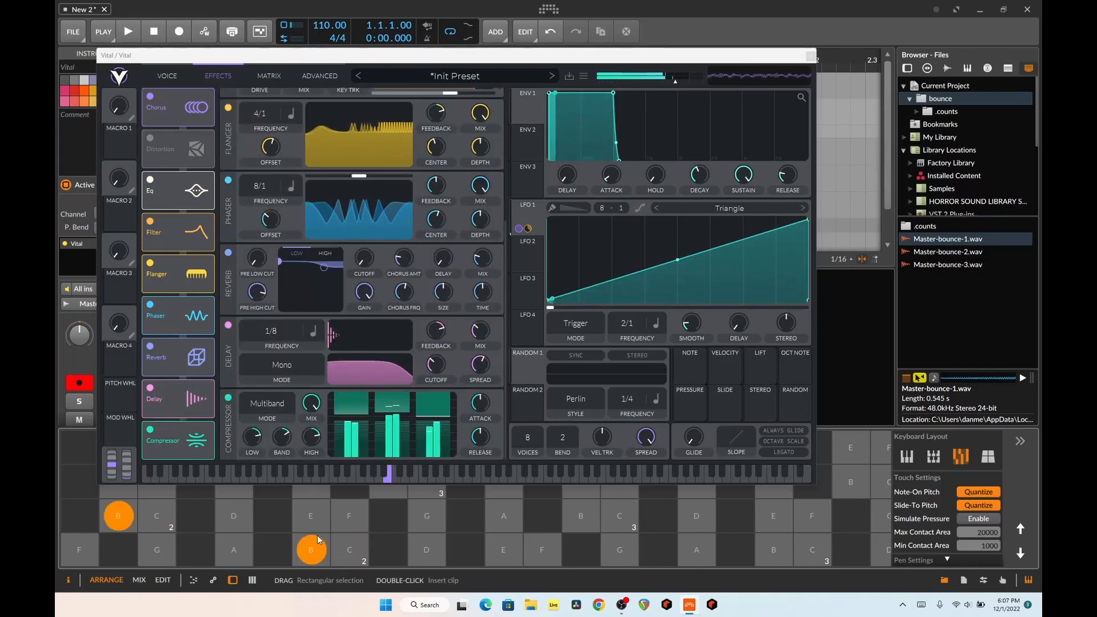
pyautogui.moveTo(268, 309); pyautogui.dragTo(279, 298)
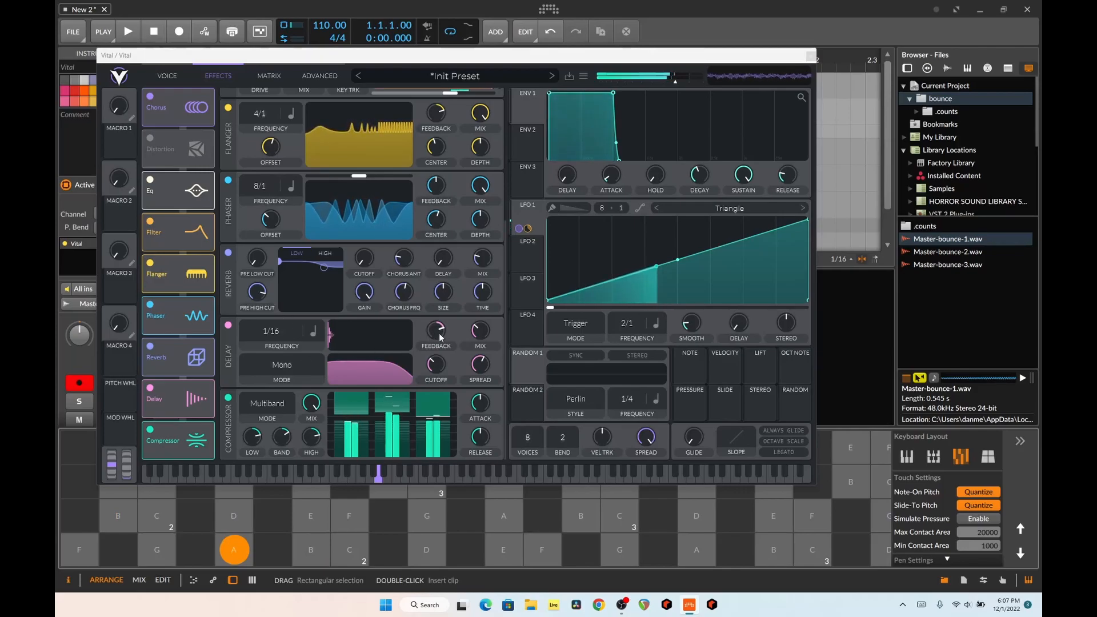
pyautogui.moveTo(438, 341)
pyautogui.moveTo(438, 337); pyautogui.dragTo(438, 325)
pyautogui.moveTo(436, 368); pyautogui.dragTo(436, 359)
# Play a run of notes on the onscreen keyboard to audition the patch with the full effects chain.
pyautogui.click(349, 549)
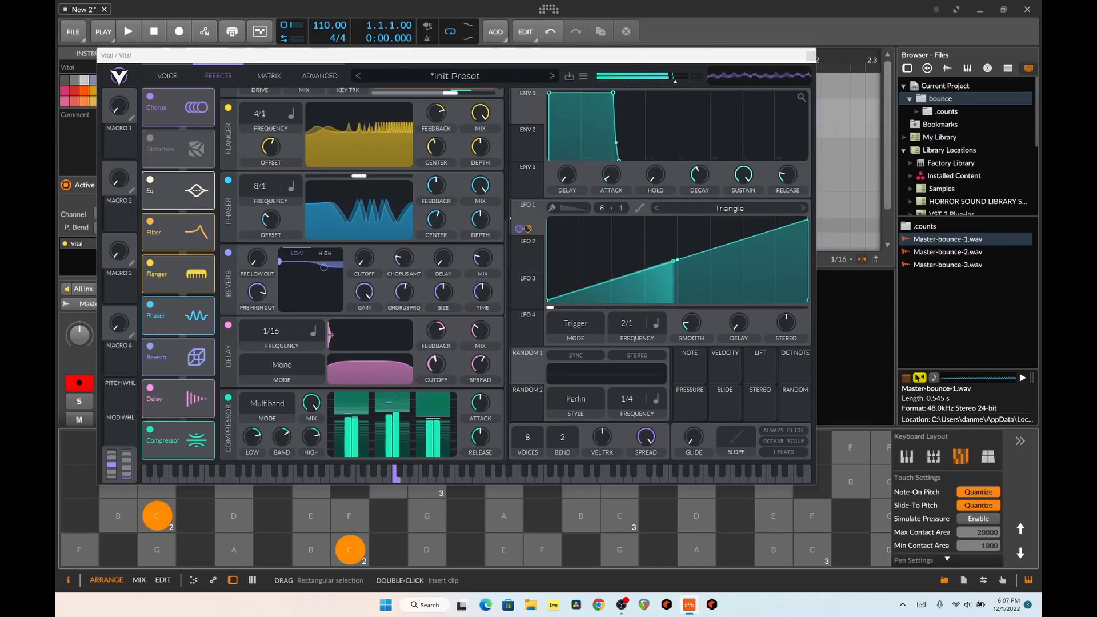
pyautogui.click(775, 516)
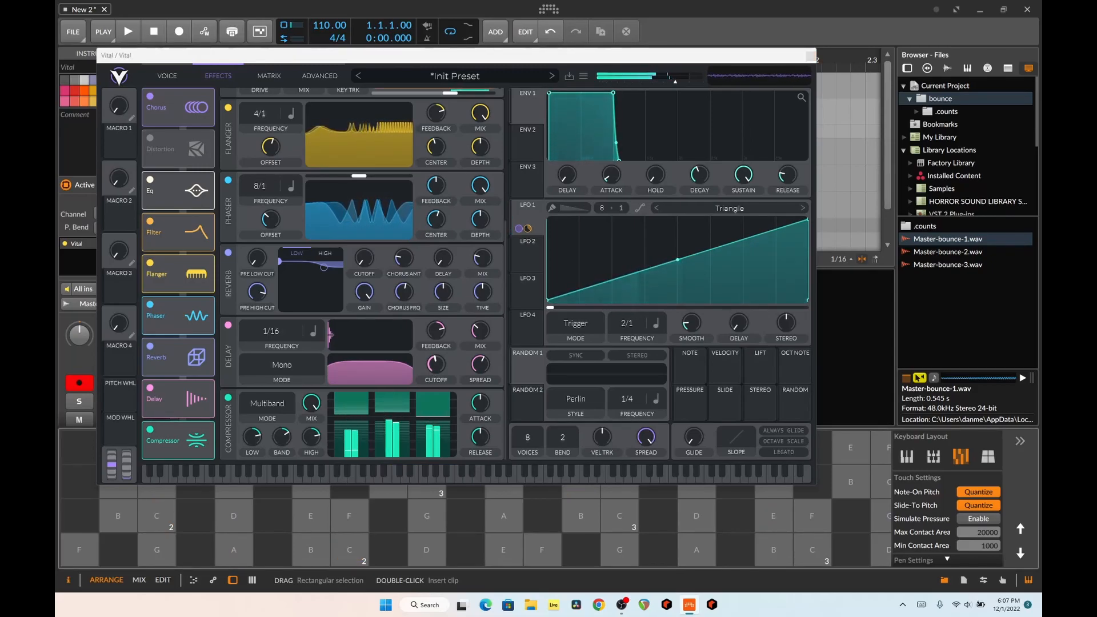
pyautogui.click(504, 516)
pyautogui.click(312, 516)
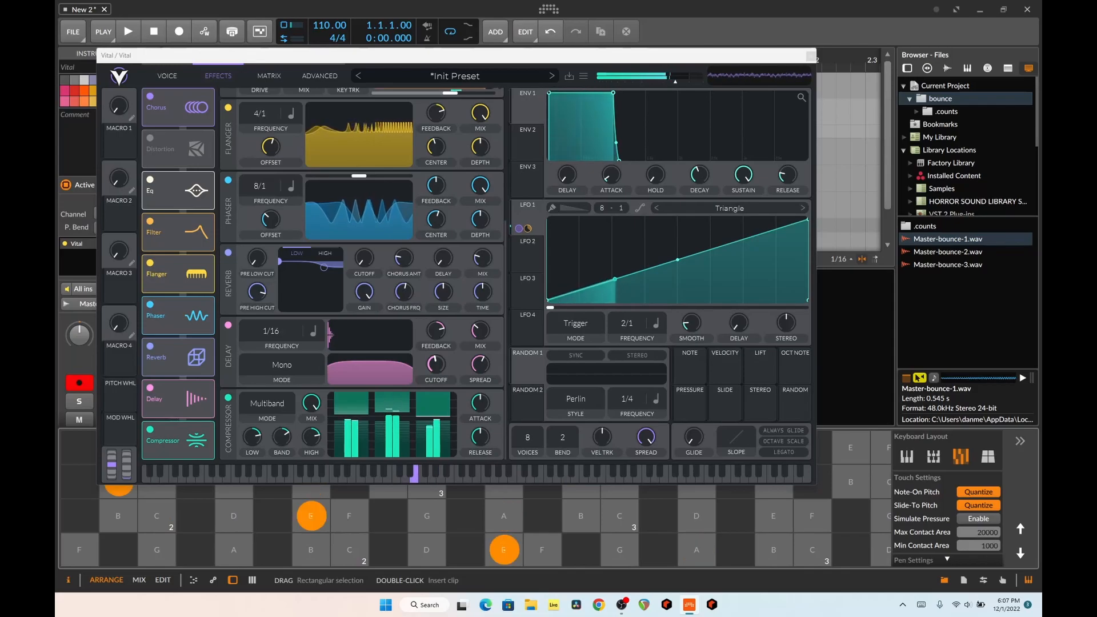
# Close the Vital editor, search the device browser for "ef", and insert Efx FRAGMENTS after Vital on the Vital track.
pyautogui.click(168, 76)
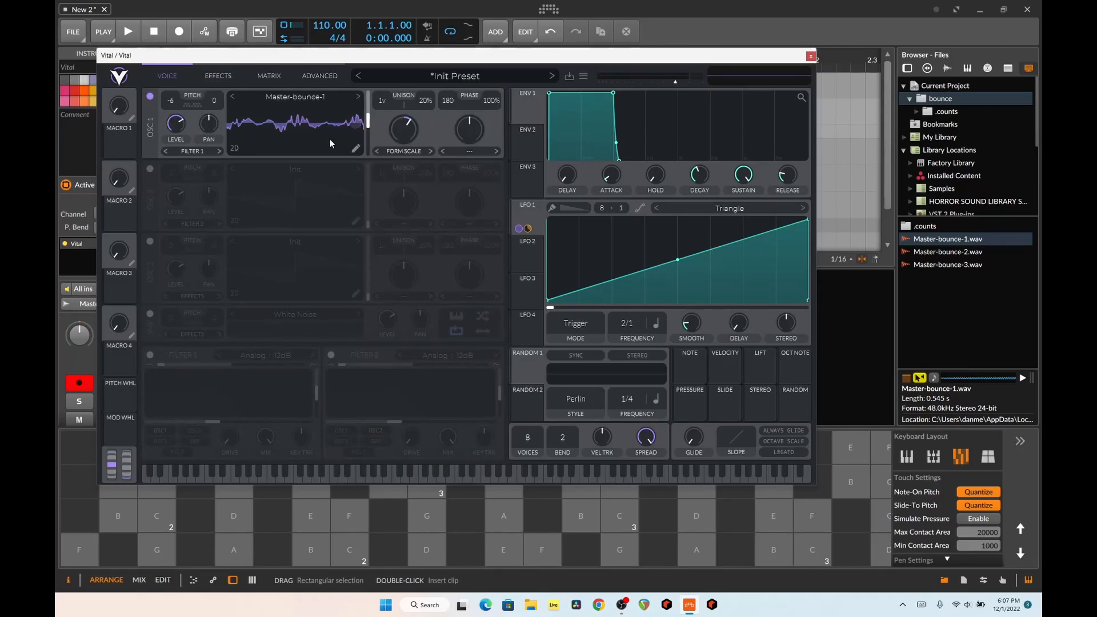
pyautogui.click(810, 57)
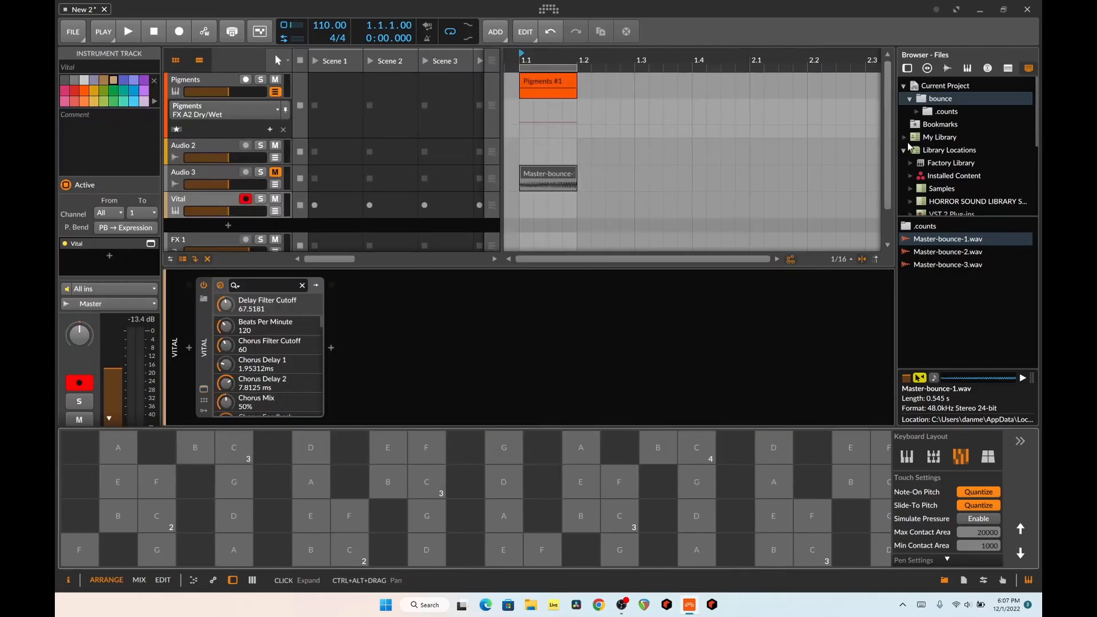
pyautogui.click(907, 68)
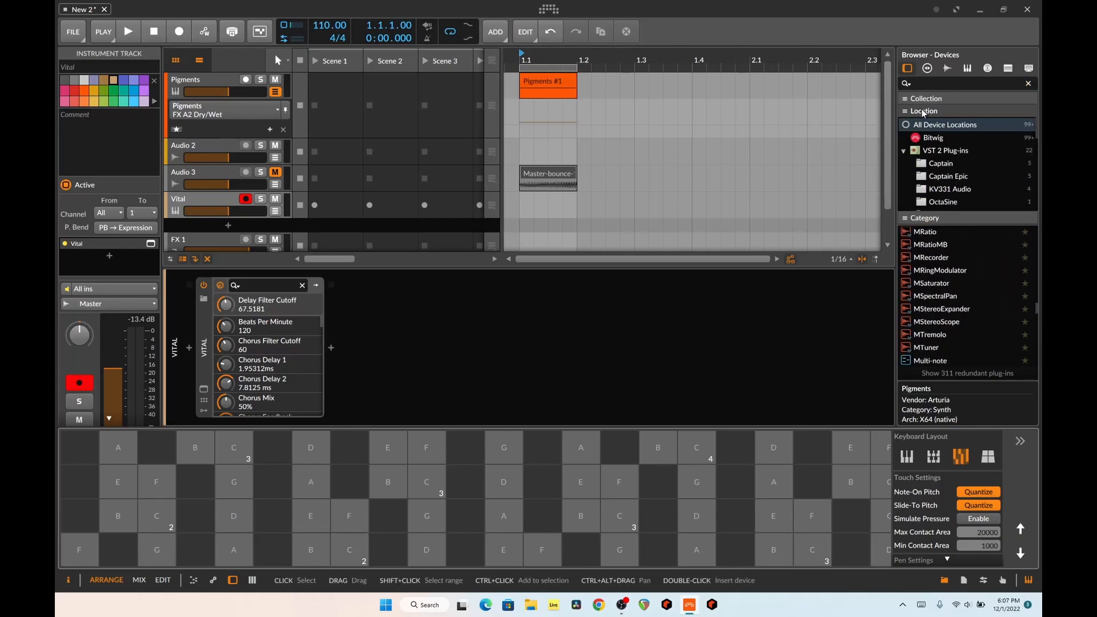
pyautogui.click(923, 84)
pyautogui.write('ef')
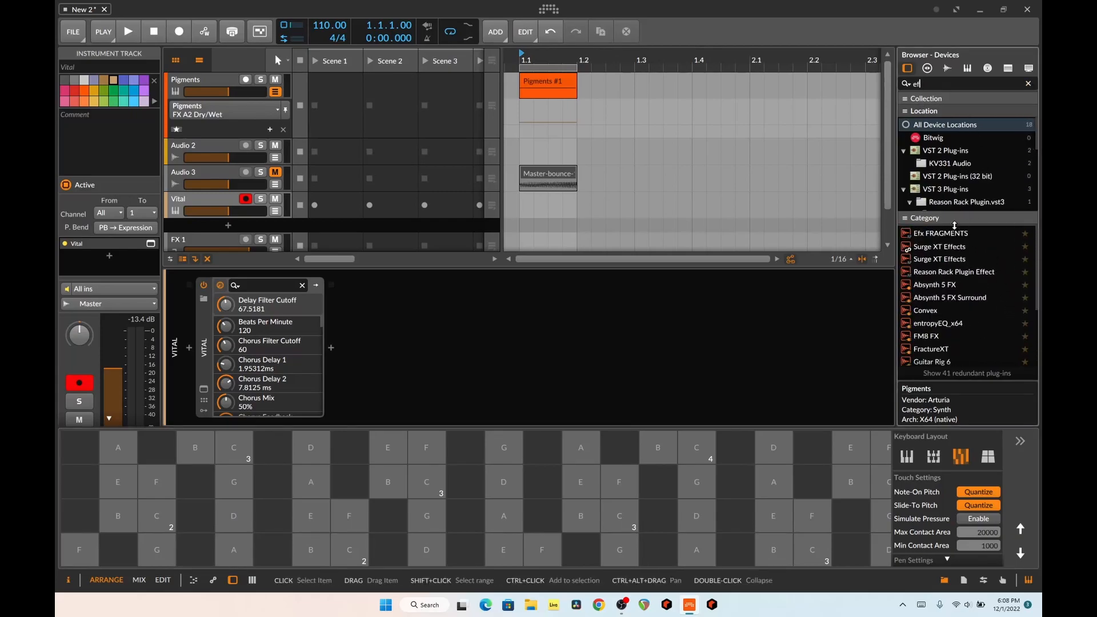
pyautogui.click(939, 233)
pyautogui.moveTo(940, 233); pyautogui.dragTo(503, 306)
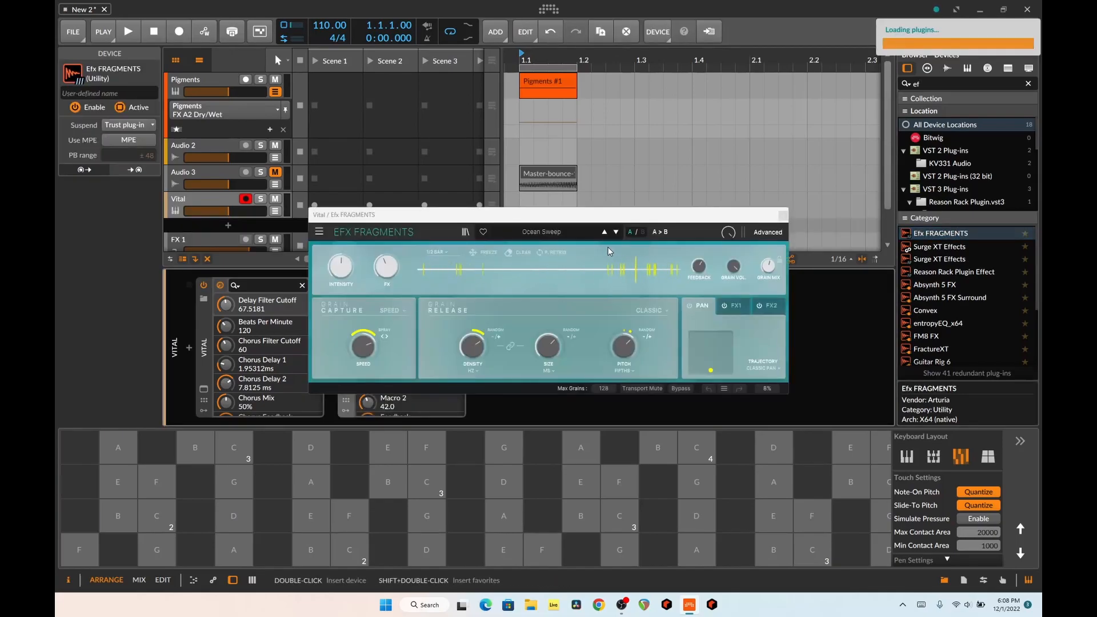
# Step through the Efx FRAGMENTS presets from Dampened 5ths to Lush Planet, playing notes to audition them.
pyautogui.click(616, 232)
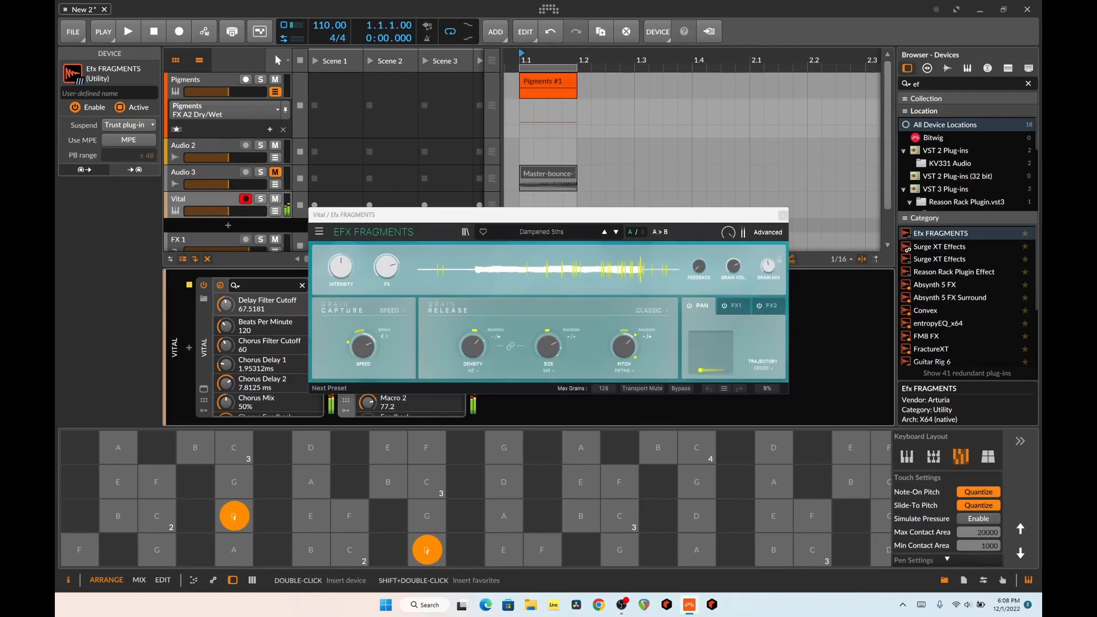
pyautogui.click(615, 232)
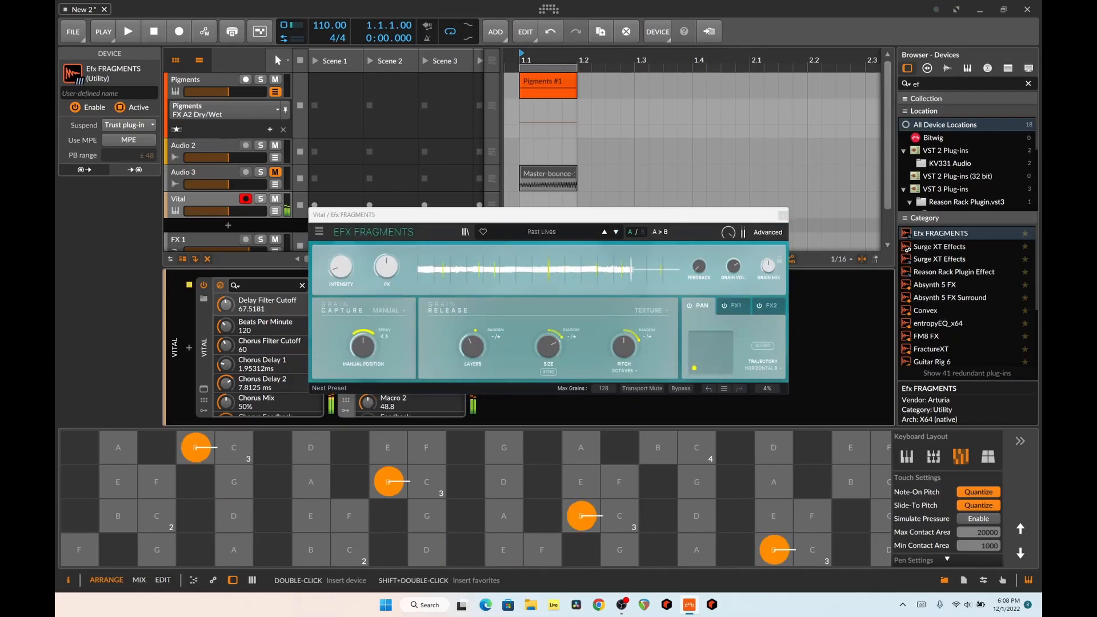
pyautogui.click(615, 232)
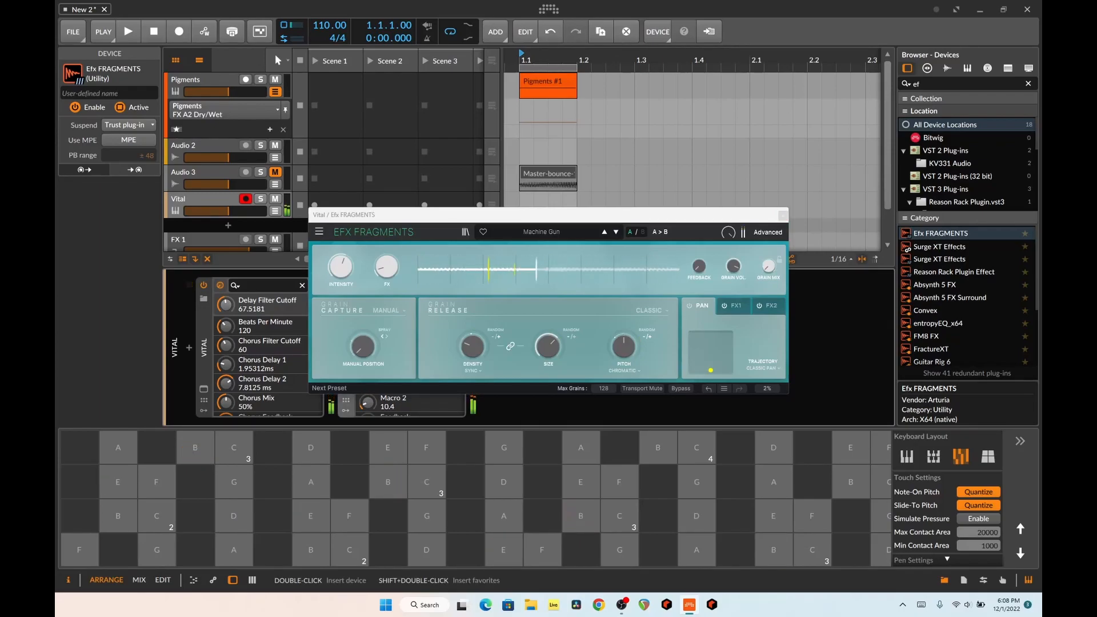
pyautogui.click(616, 232)
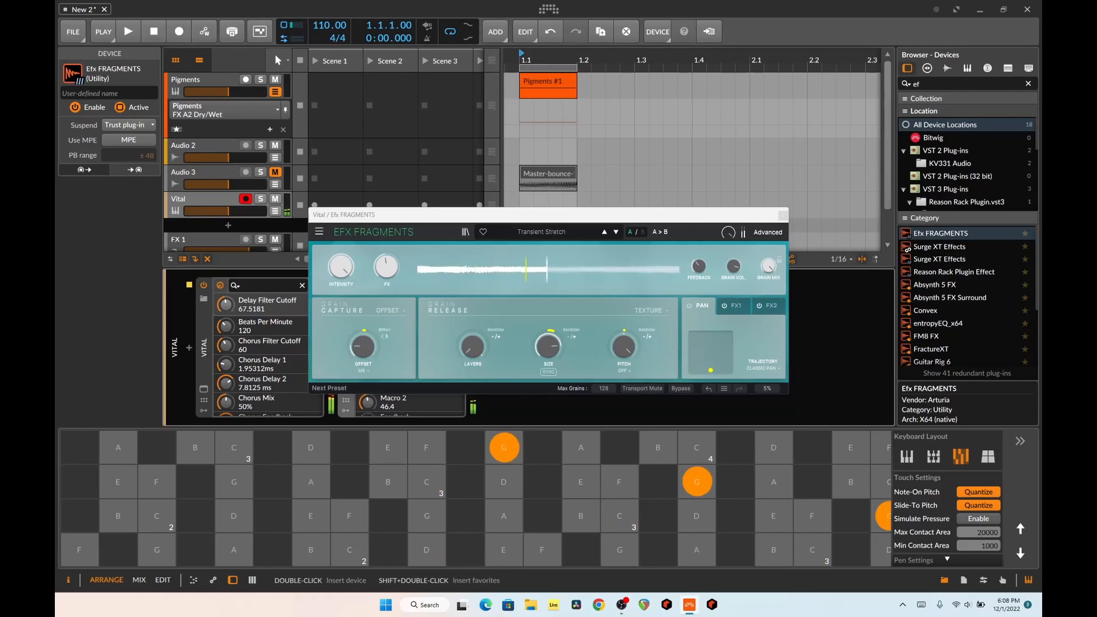
pyautogui.click(616, 232)
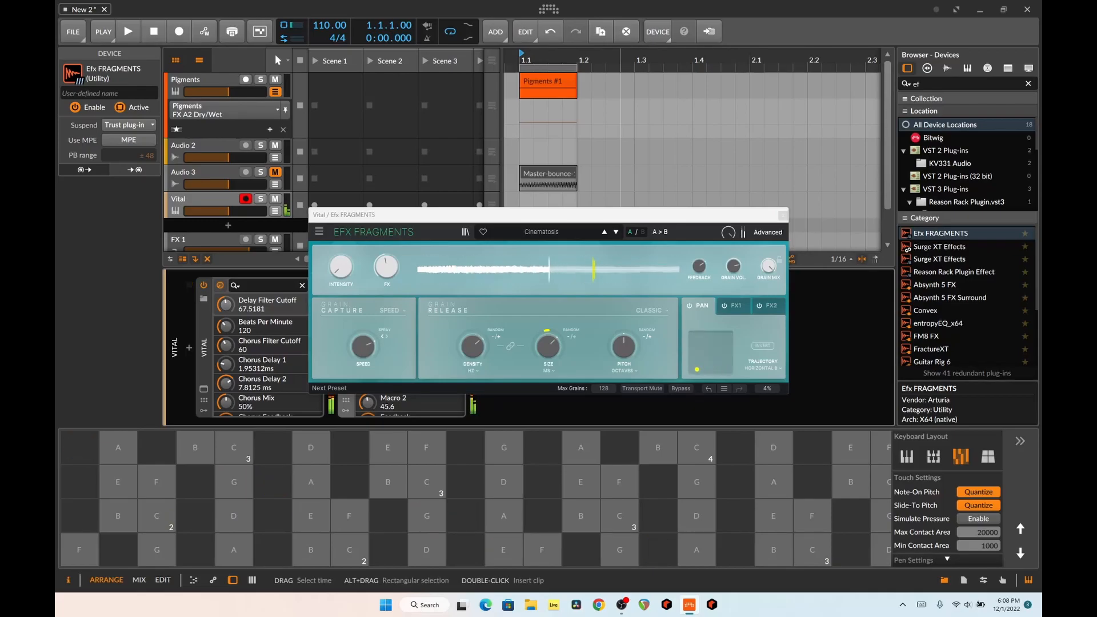
pyautogui.click(616, 232)
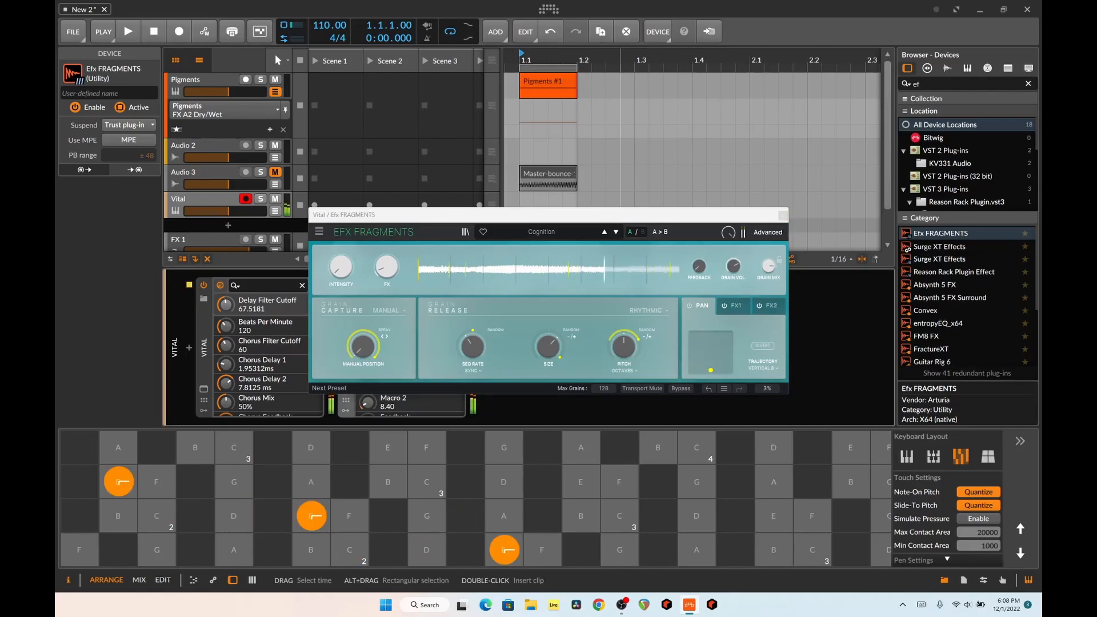
pyautogui.click(615, 232)
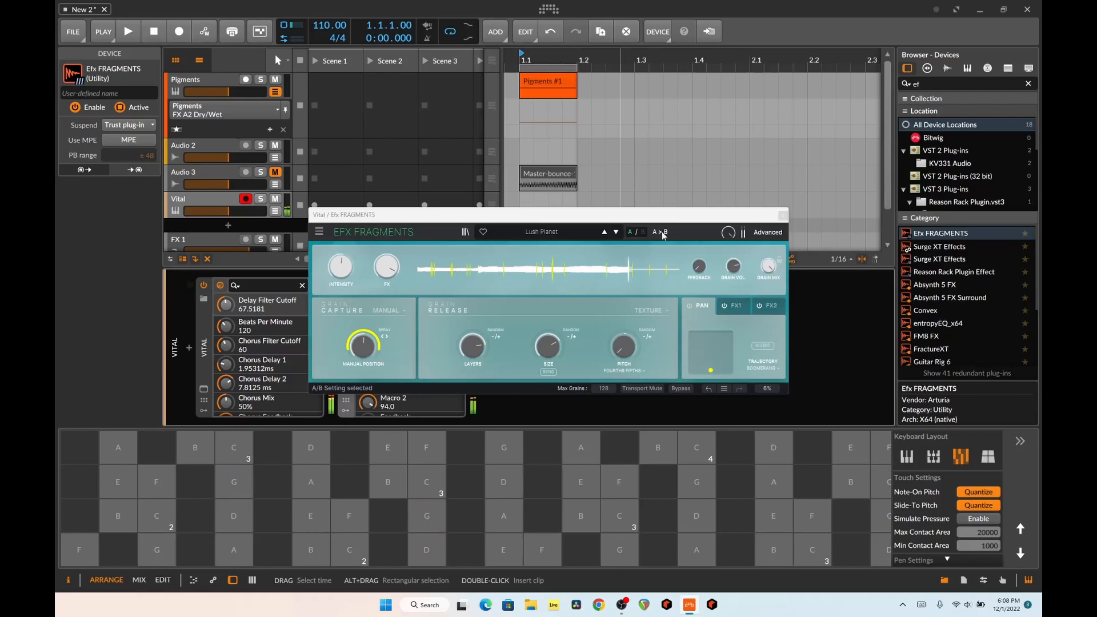
# Close the Efx FRAGMENTS editor, play a few notes through the chain, and clear the device browser's search filter.
pyautogui.click(782, 215)
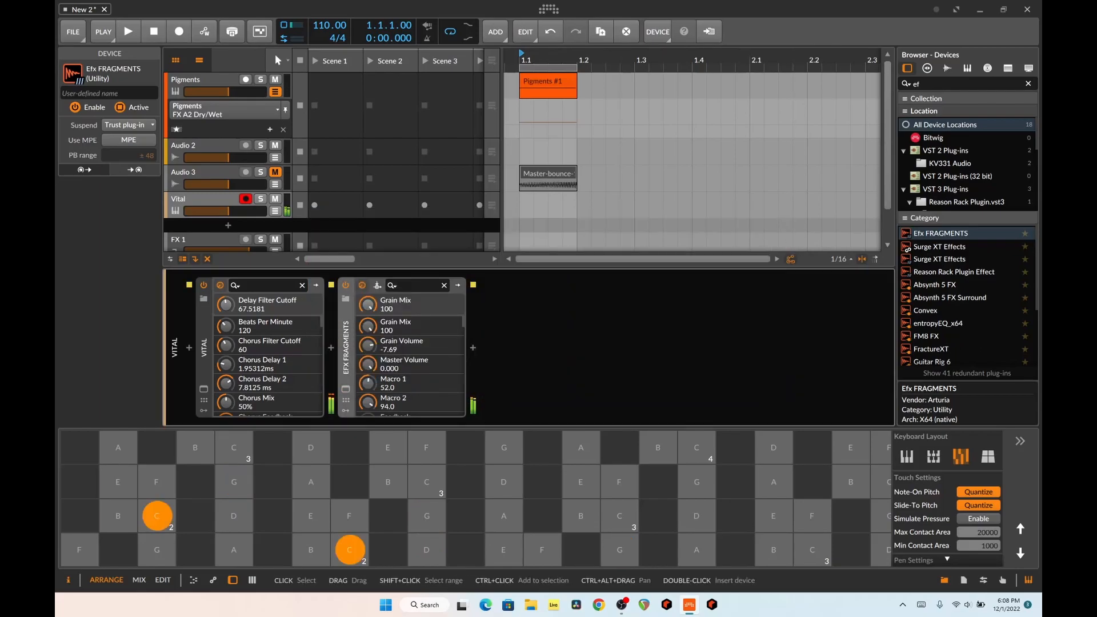
pyautogui.scroll(-3, 968, 295)
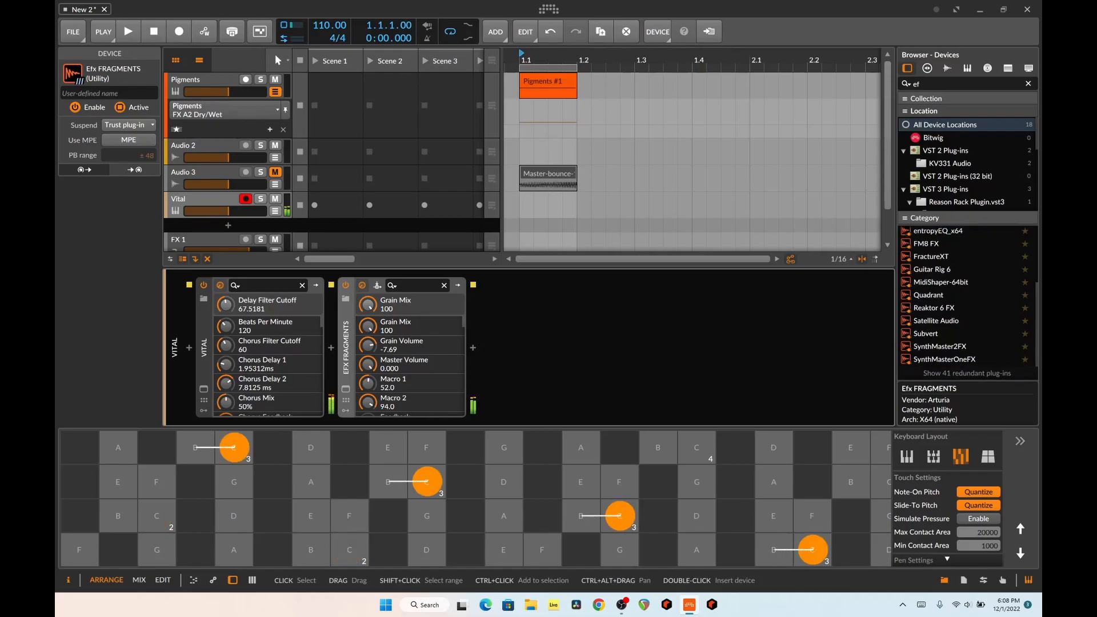
pyautogui.click(318, 528)
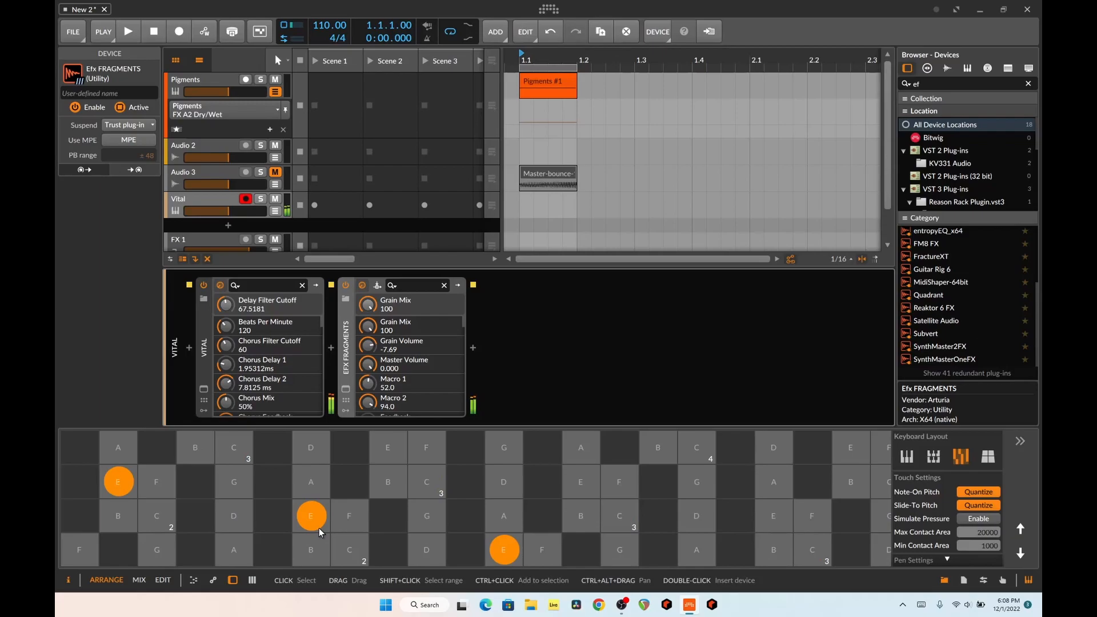
pyautogui.scroll(3, 975, 314)
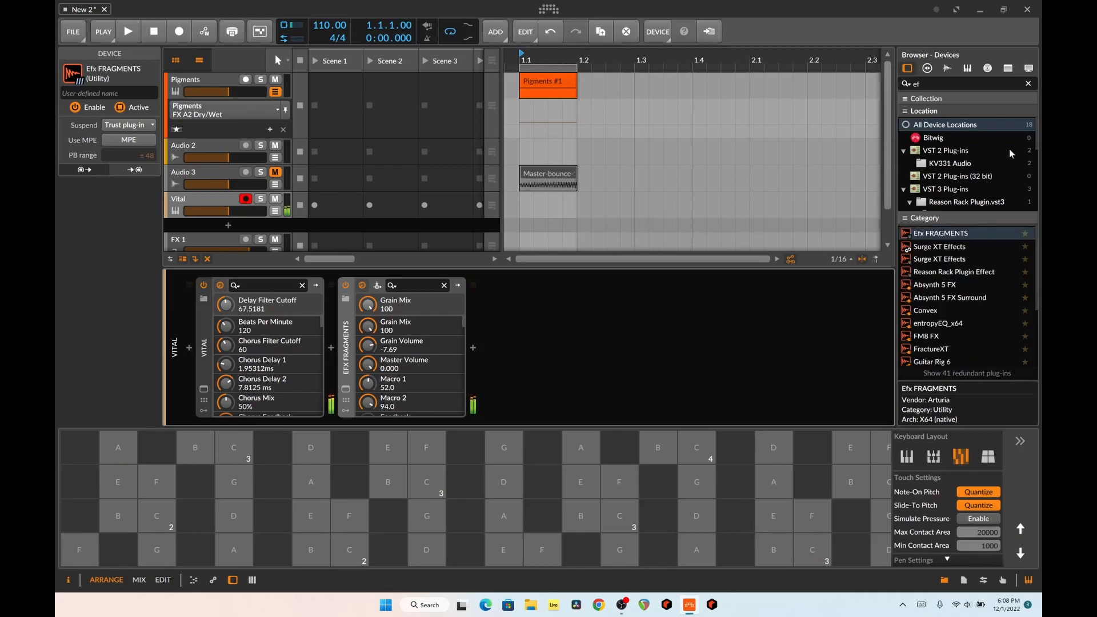
pyautogui.click(1028, 84)
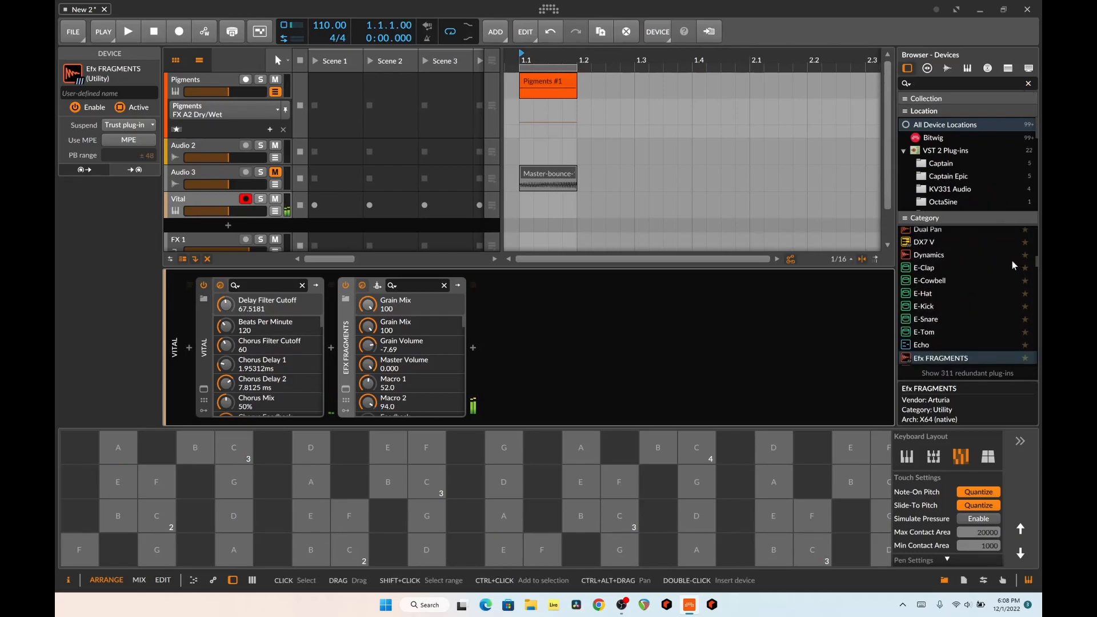
# Browse the full device list to the BLEASS effects and insert BLEASS Reverb after Efx FRAGMENTS on the Vital track.
pyautogui.scroll(5, 1013, 265)
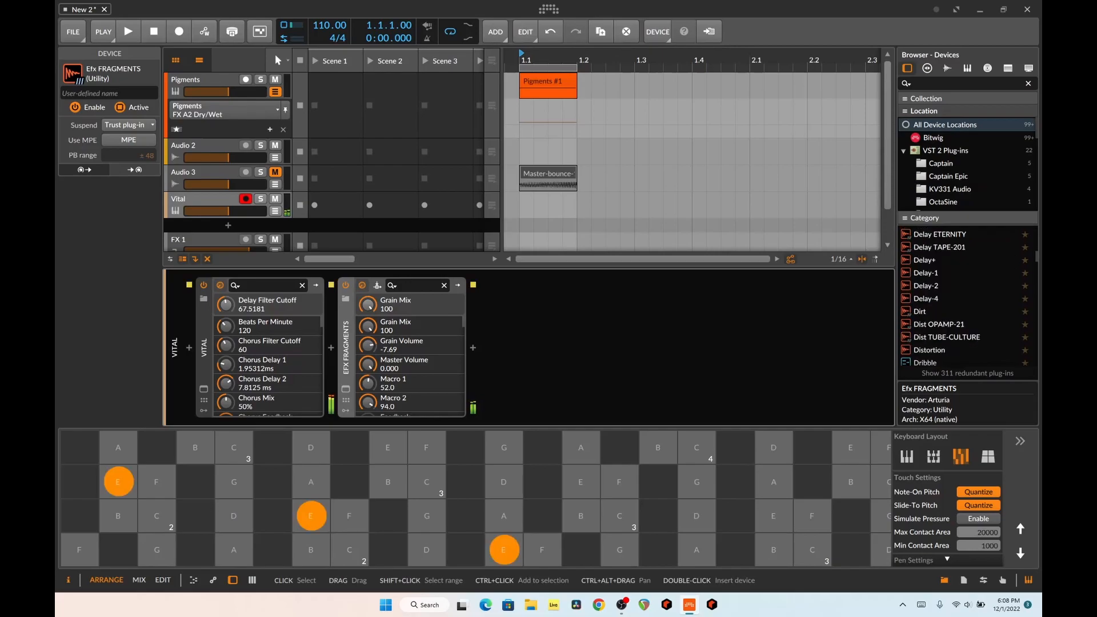
pyautogui.scroll(4, 966, 297)
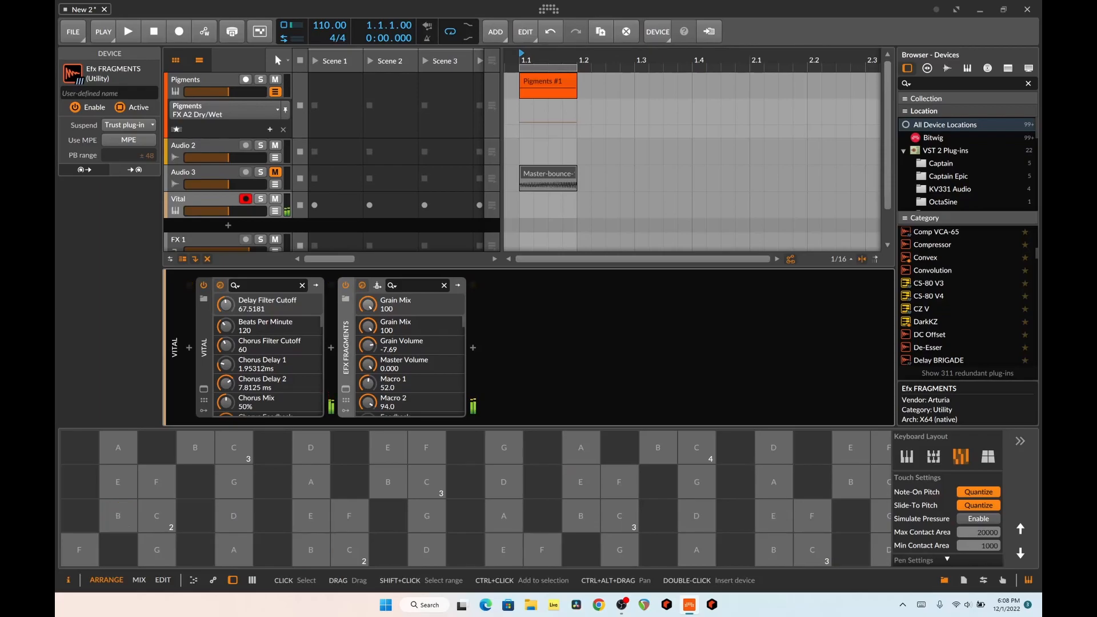
pyautogui.scroll(4, 966, 297)
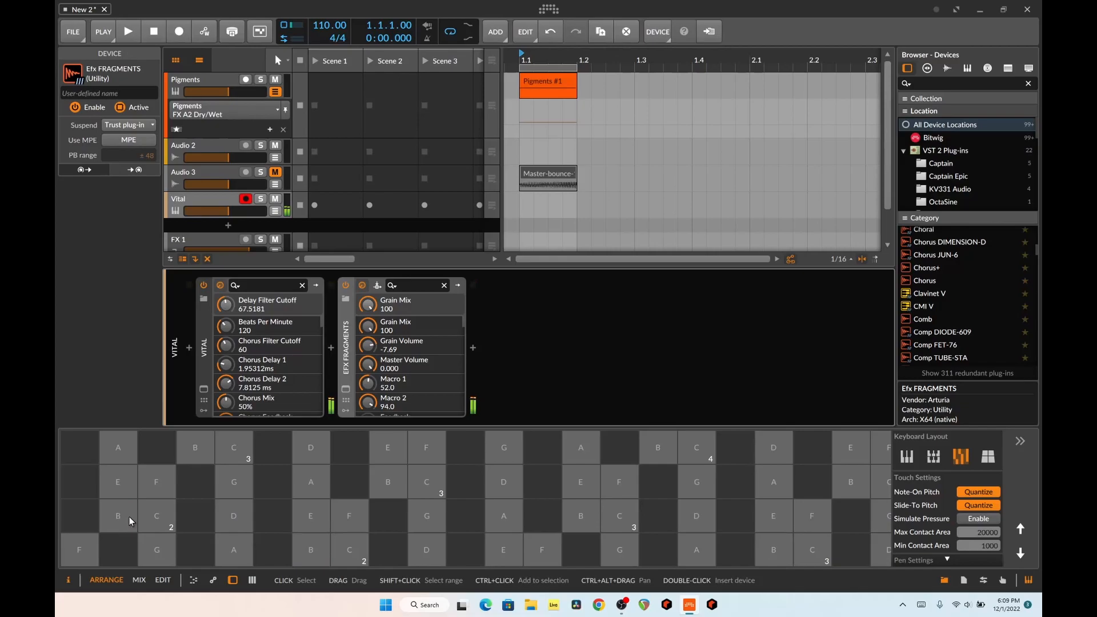
pyautogui.scroll(10, 966, 264)
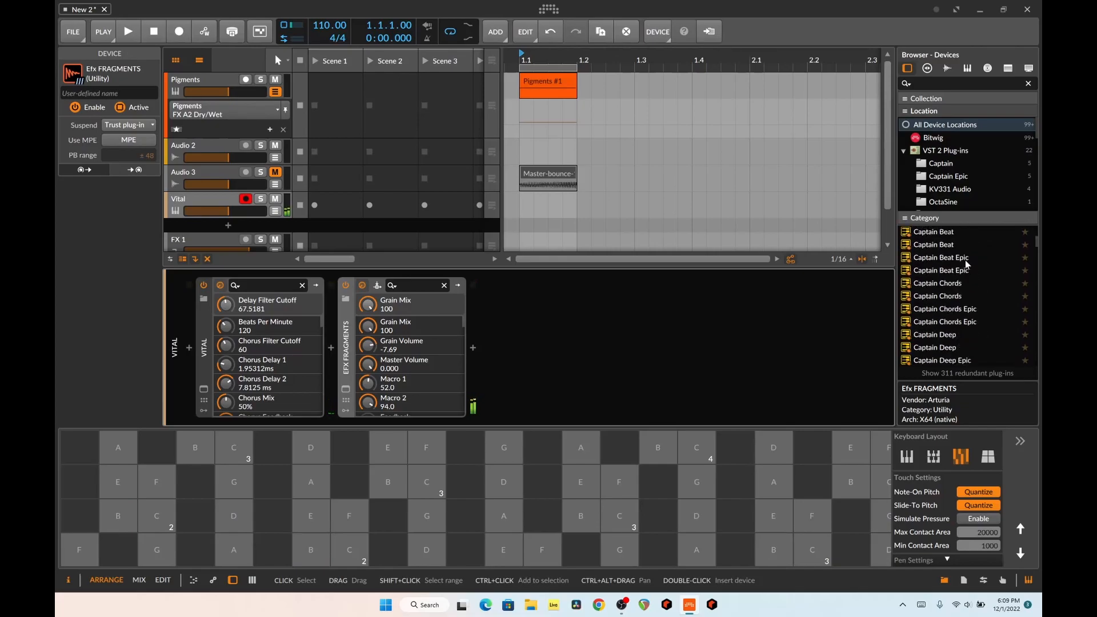
pyautogui.scroll(-3, 968, 286)
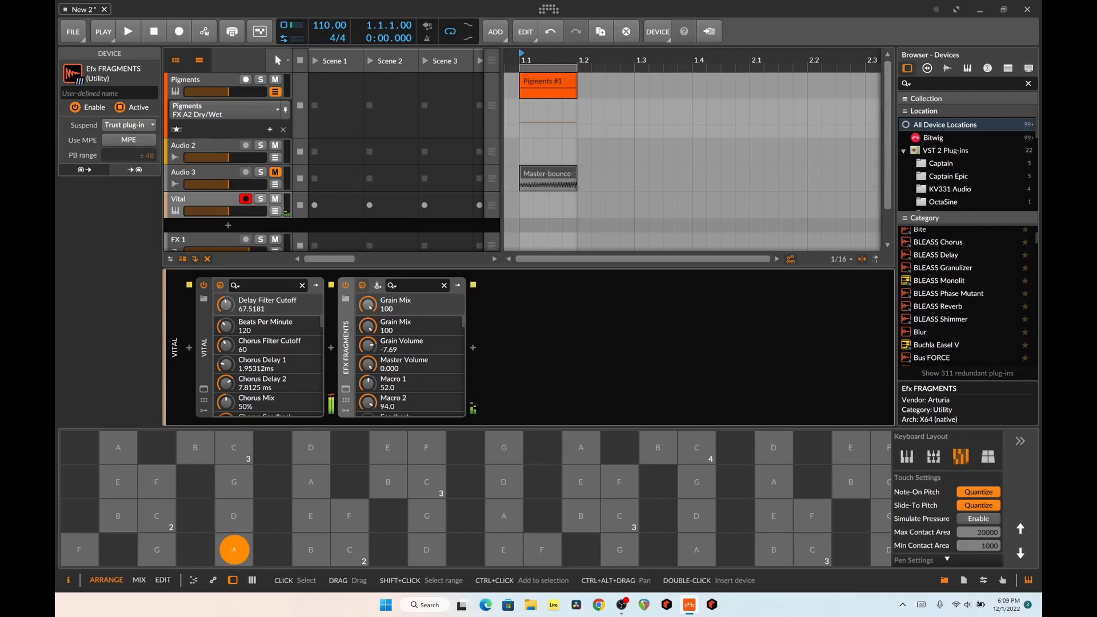
pyautogui.moveTo(938, 306); pyautogui.dragTo(744, 312)
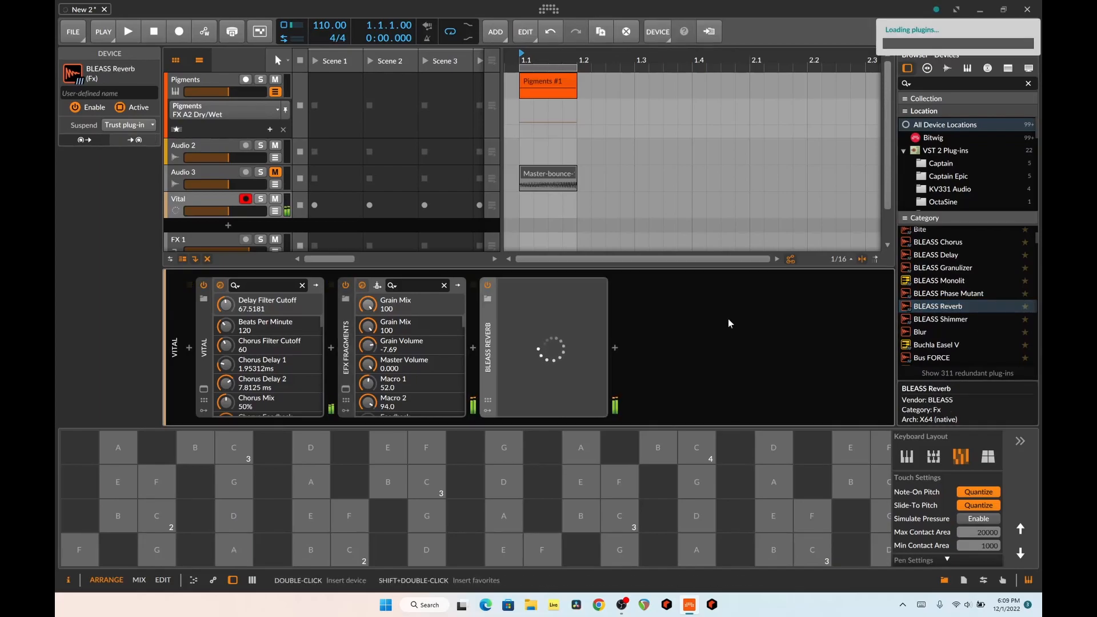
# Load the BEHIND preset in BLEASS Reverb and play several notes to audition it.
pyautogui.click(236, 511)
pyautogui.click(587, 234)
pyautogui.click(311, 516)
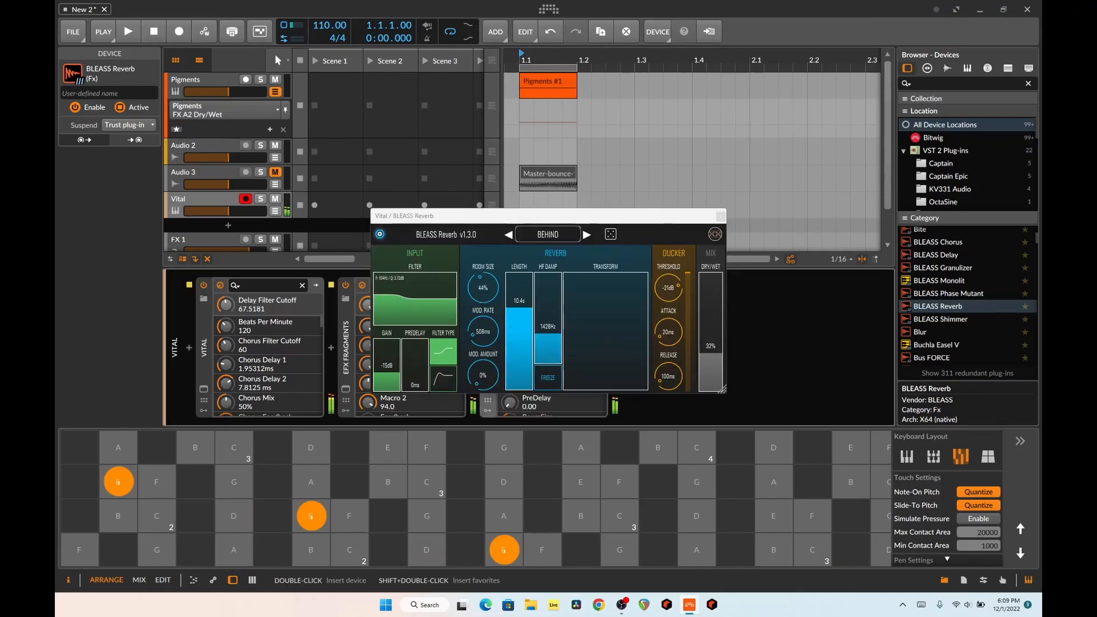
pyautogui.click(504, 482)
pyautogui.click(581, 447)
pyautogui.click(697, 447)
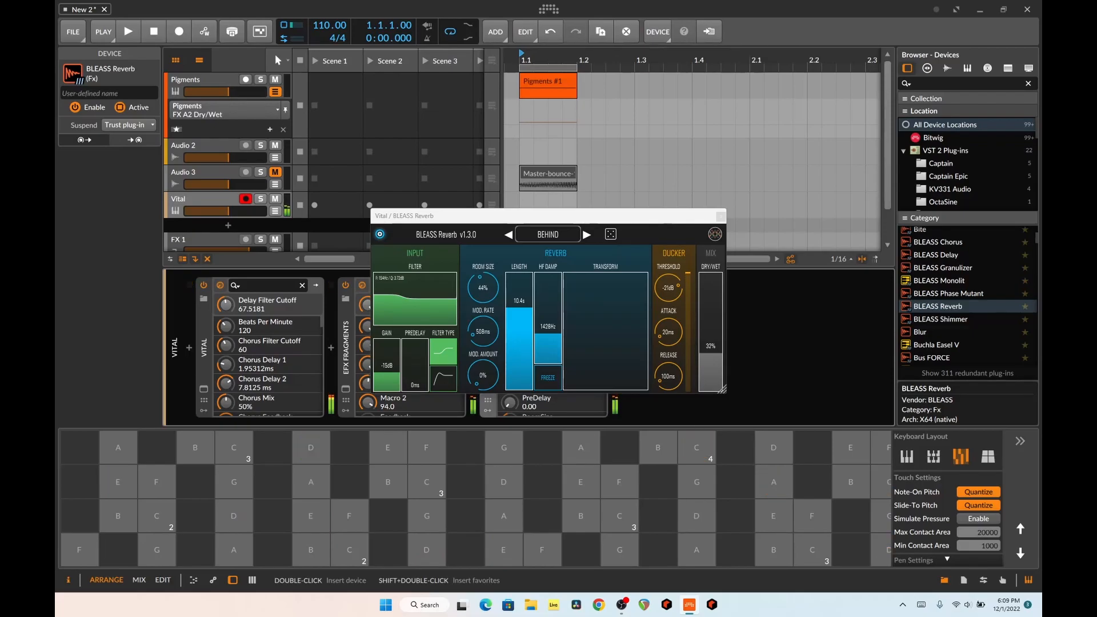
# Switch BLEASS Reverb to the BRIGHT preset and lower its input filter frequency while playing notes.
pyautogui.click(587, 235)
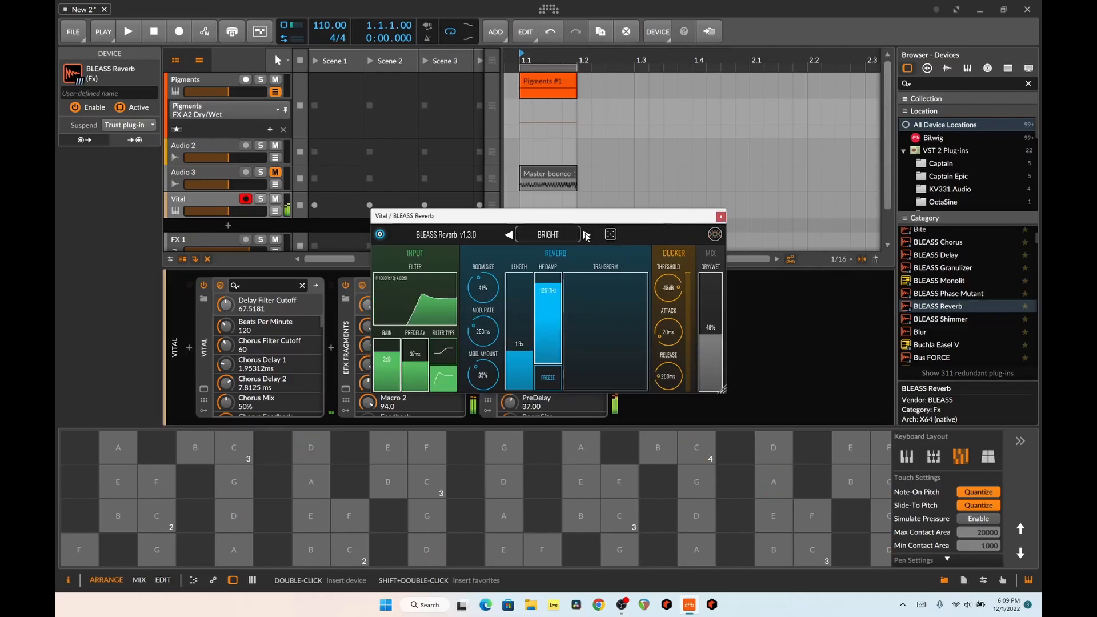
pyautogui.click(235, 516)
pyautogui.moveTo(422, 295); pyautogui.dragTo(393, 298)
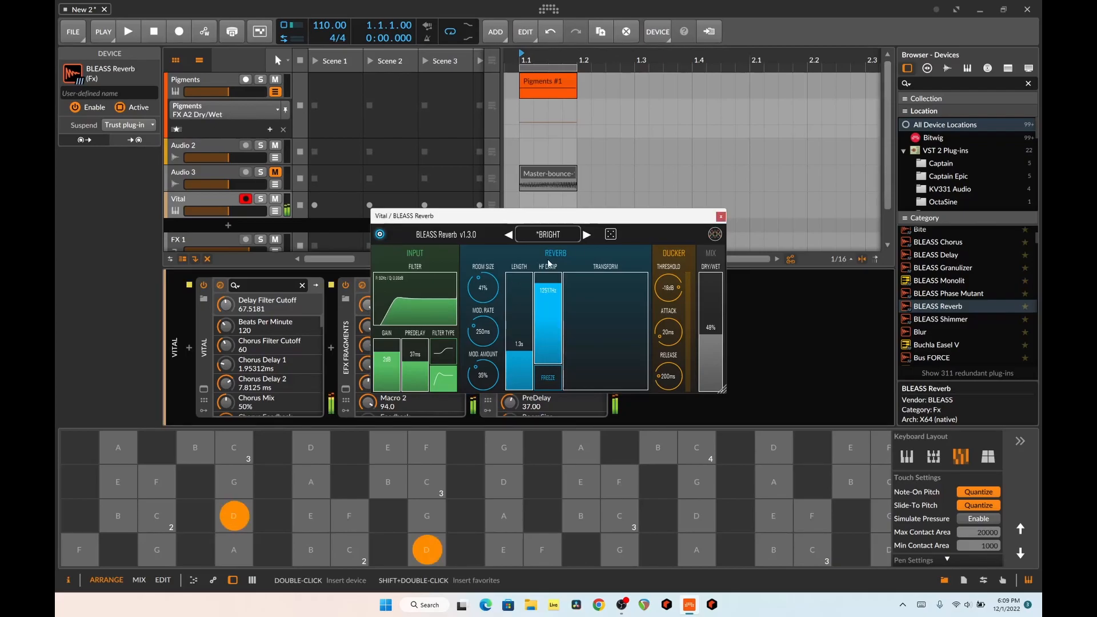
pyautogui.click(225, 531)
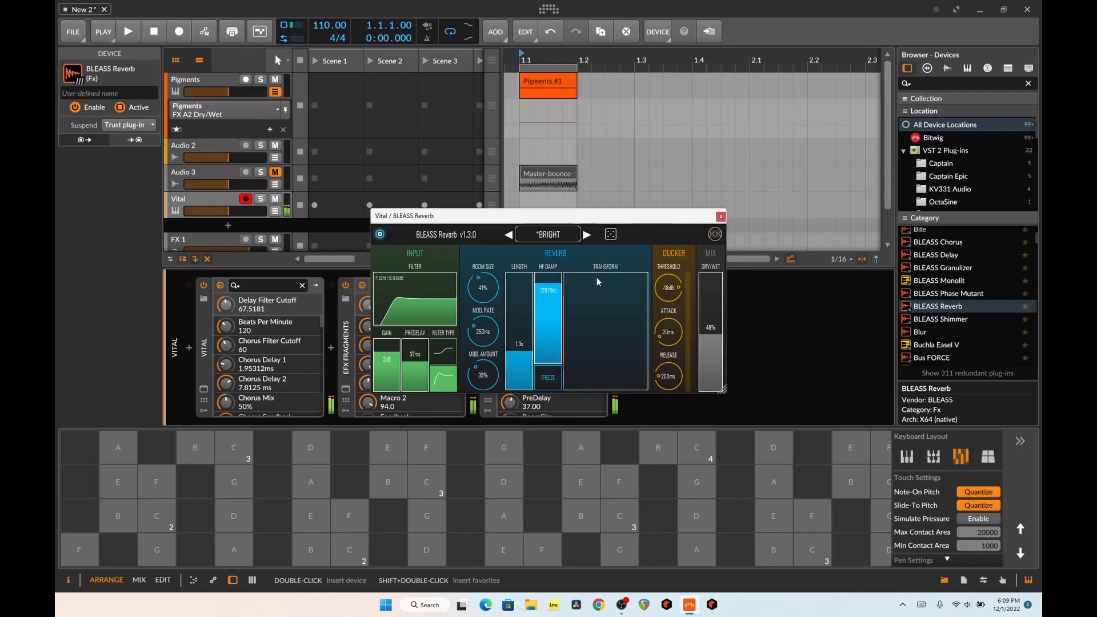
# Close the BLEASS Reverb editor, insert BLEASS Granulizer after it, and play a note to test the effect.
pyautogui.click(720, 217)
pyautogui.moveTo(960, 268); pyautogui.dragTo(799, 305)
pyautogui.click(233, 517)
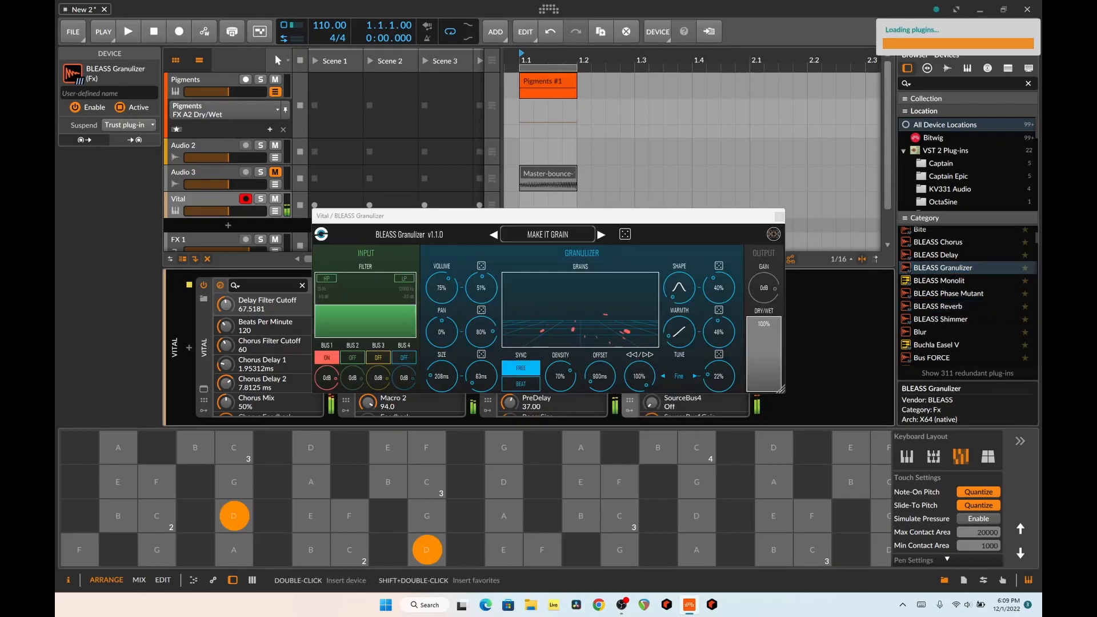
# Step the BLEASS Granulizer presets forward past MULTIBUS DREAM and back to MAGIC FIFTHS.
pyautogui.click(602, 234)
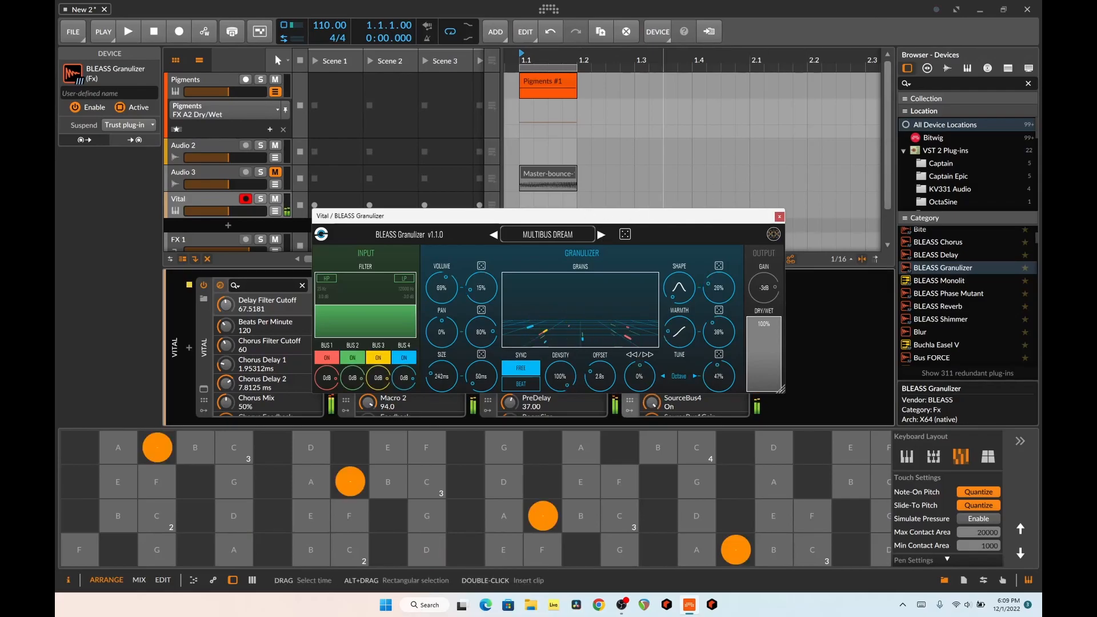
pyautogui.click(601, 234)
pyautogui.click(494, 235)
pyautogui.click(494, 235)
pyautogui.click(494, 235)
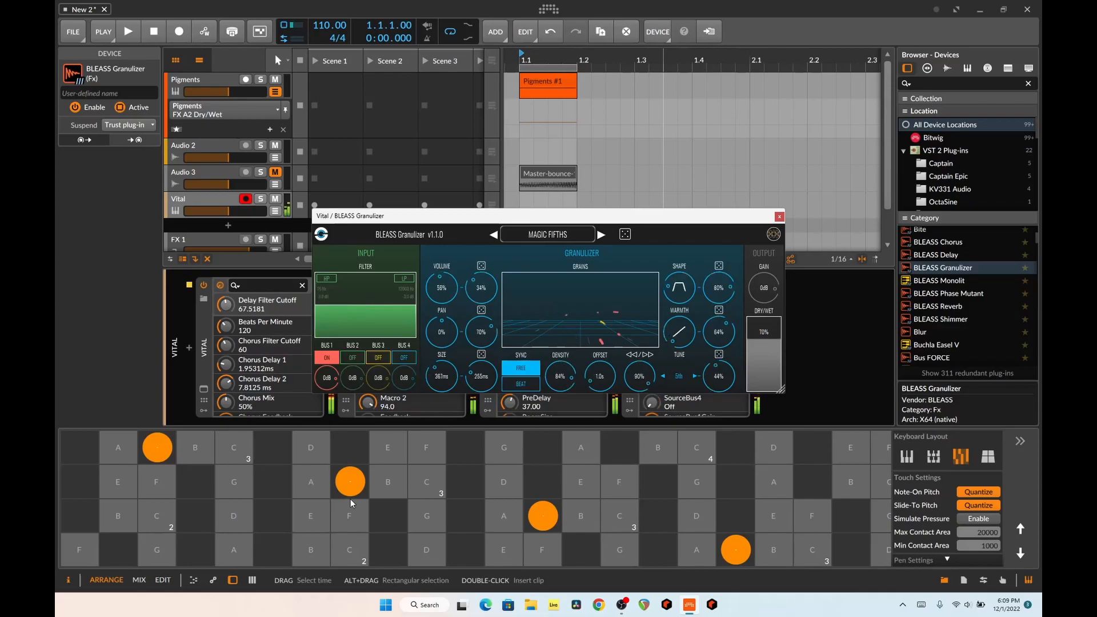
# Step back through the Granulizer presets to LUSH MAJOR, playing notes to audition them.
pyautogui.click(426, 549)
pyautogui.click(494, 235)
pyautogui.click(426, 549)
pyautogui.click(494, 235)
pyautogui.click(494, 235)
pyautogui.click(427, 549)
pyautogui.click(427, 515)
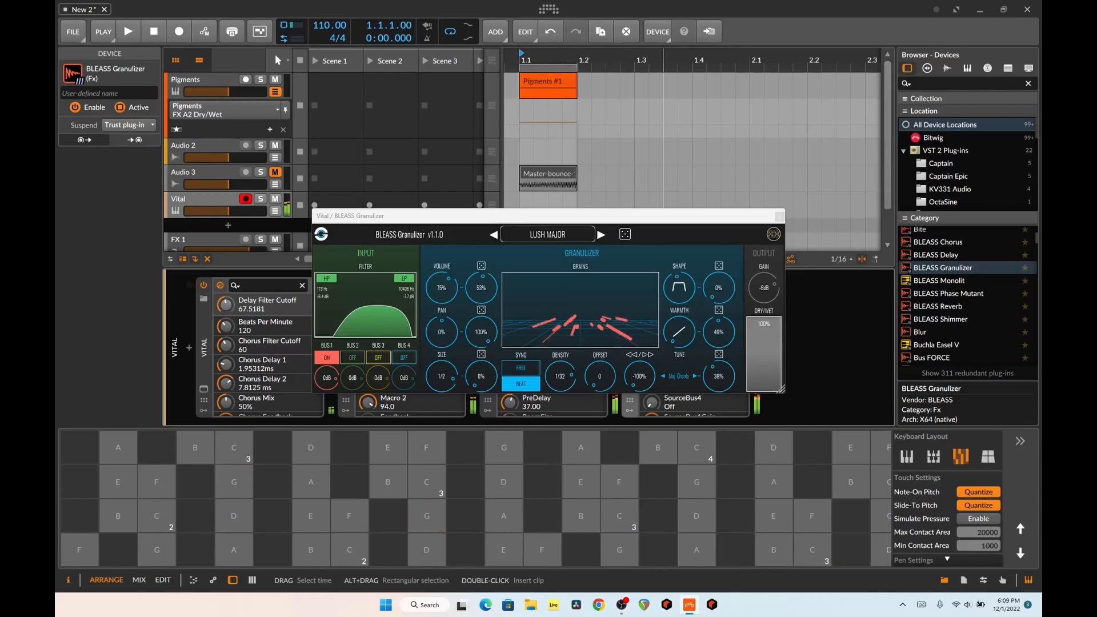
pyautogui.click(504, 550)
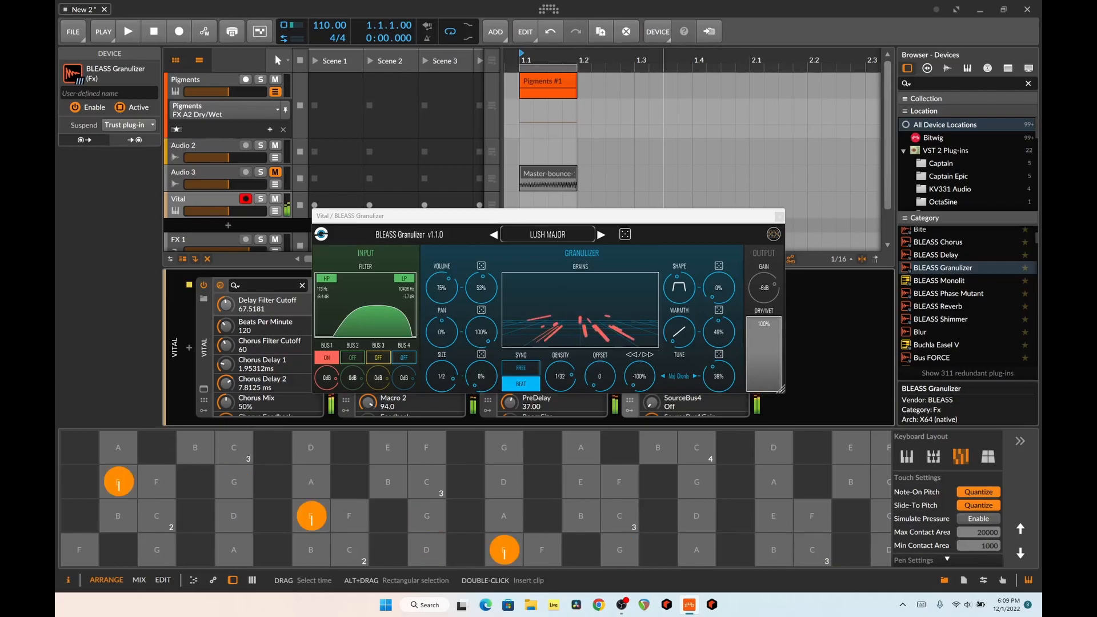
# Load the Granulizer preset LET IT LEAVE, play notes to audition it, and close the Granulizer editor.
pyautogui.click(493, 235)
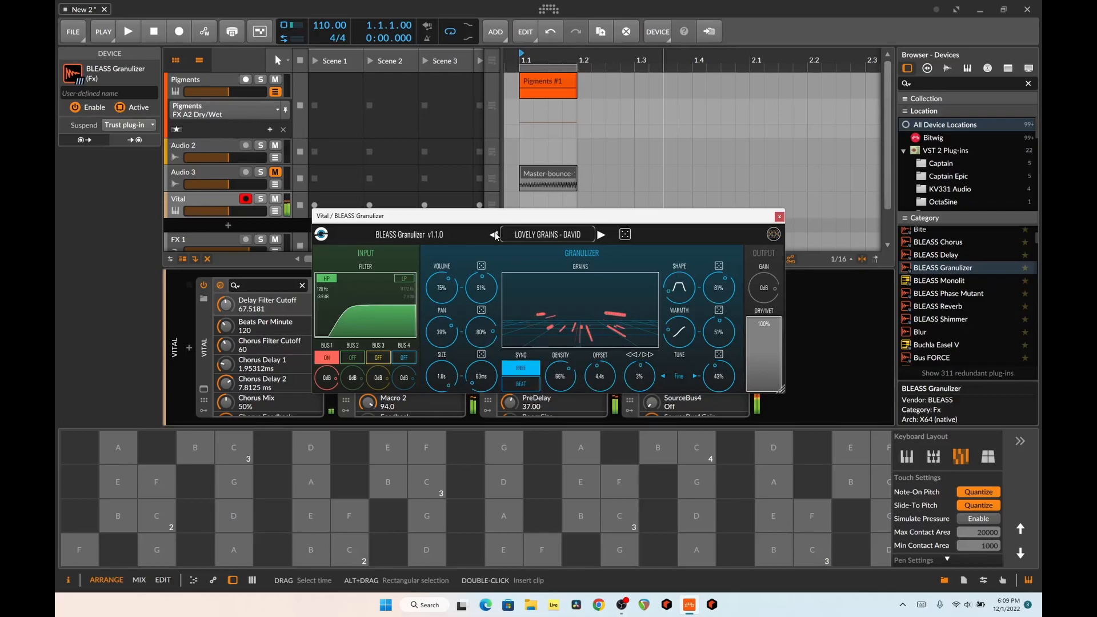
pyautogui.click(493, 235)
pyautogui.click(426, 550)
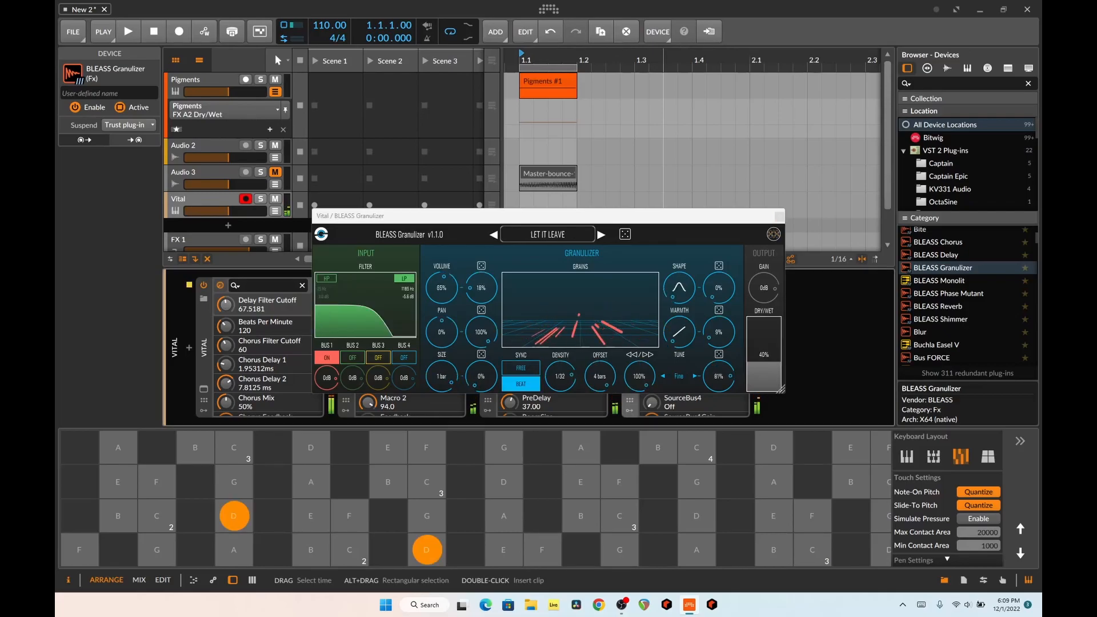
pyautogui.click(311, 550)
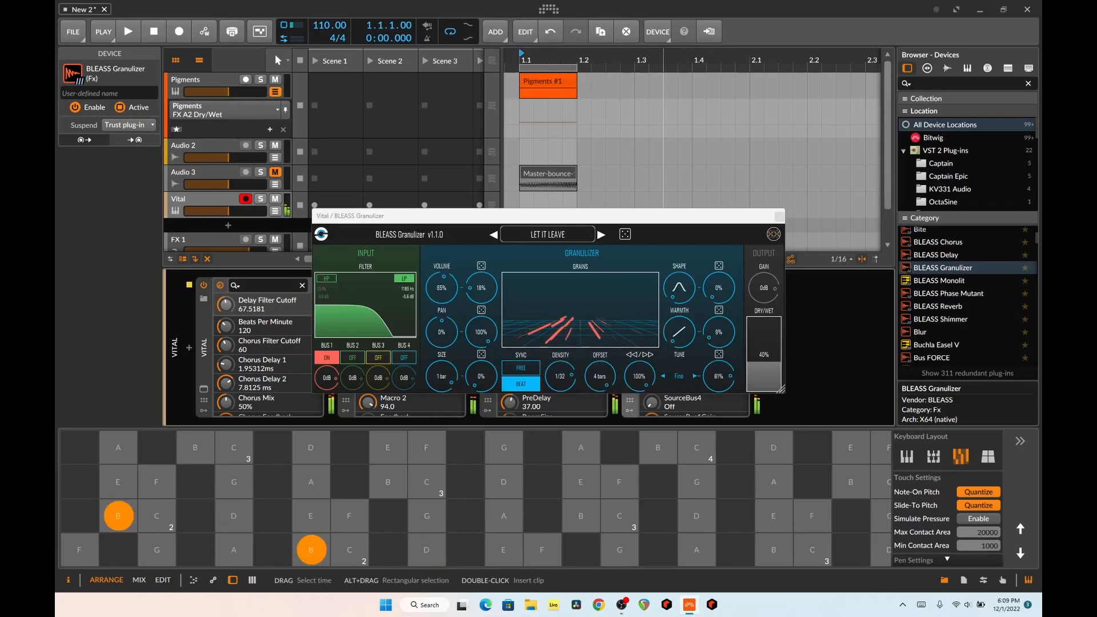
pyautogui.click(778, 217)
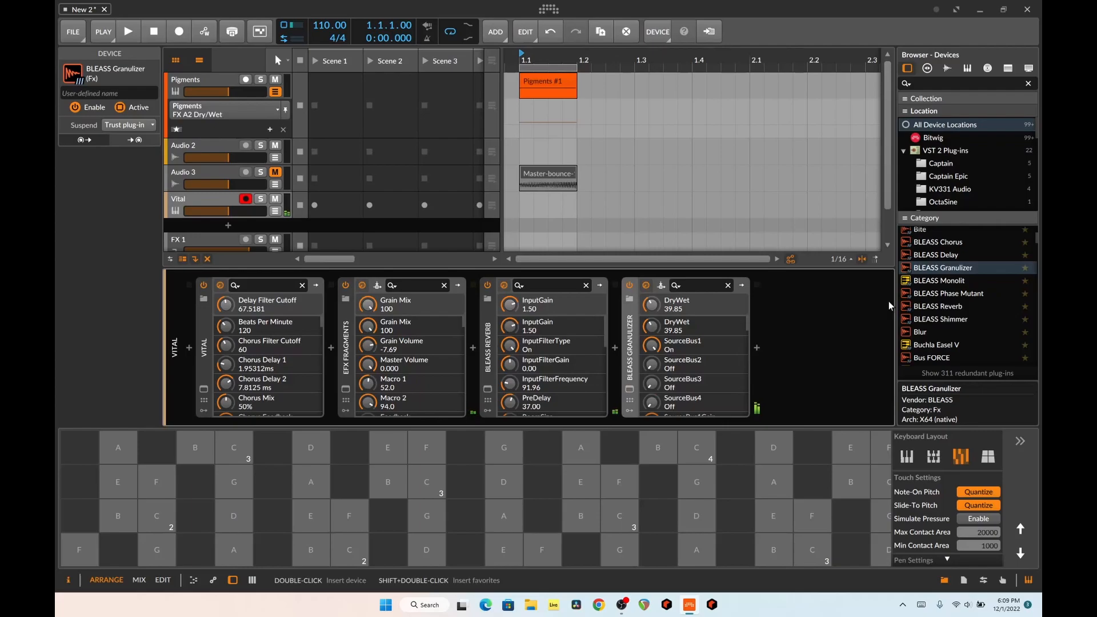
# Play a few notes, search the device browser for "fi", and insert Filter MINI after BLEASS Granulizer.
pyautogui.click(312, 448)
pyautogui.click(773, 448)
pyautogui.click(852, 447)
pyautogui.scroll(-12, 1015, 244)
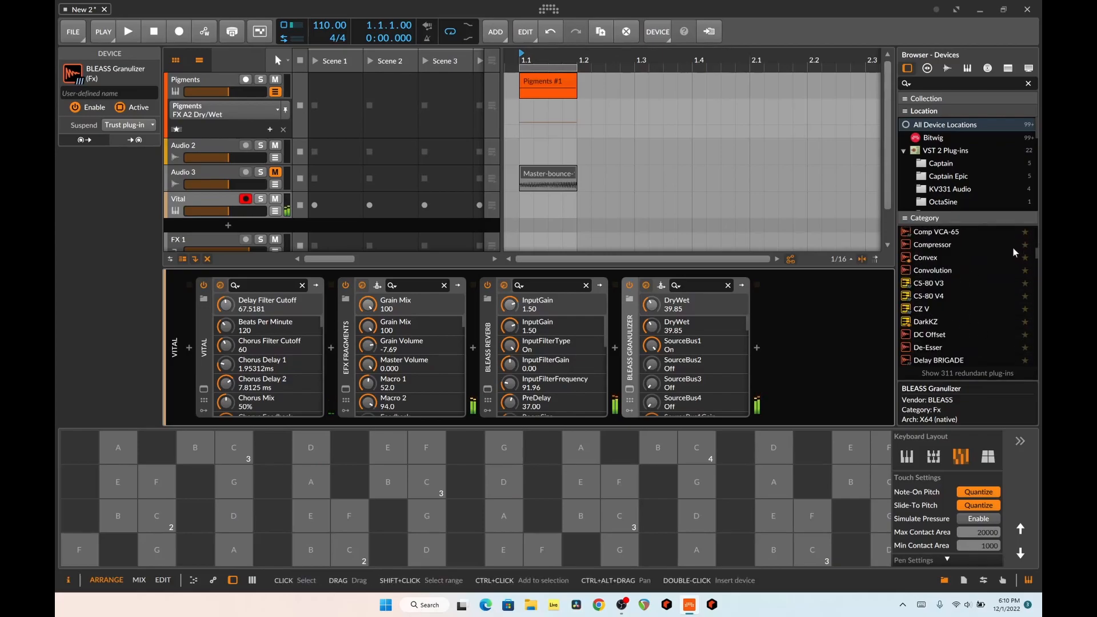
pyautogui.scroll(4, 1012, 248)
pyautogui.click(947, 87)
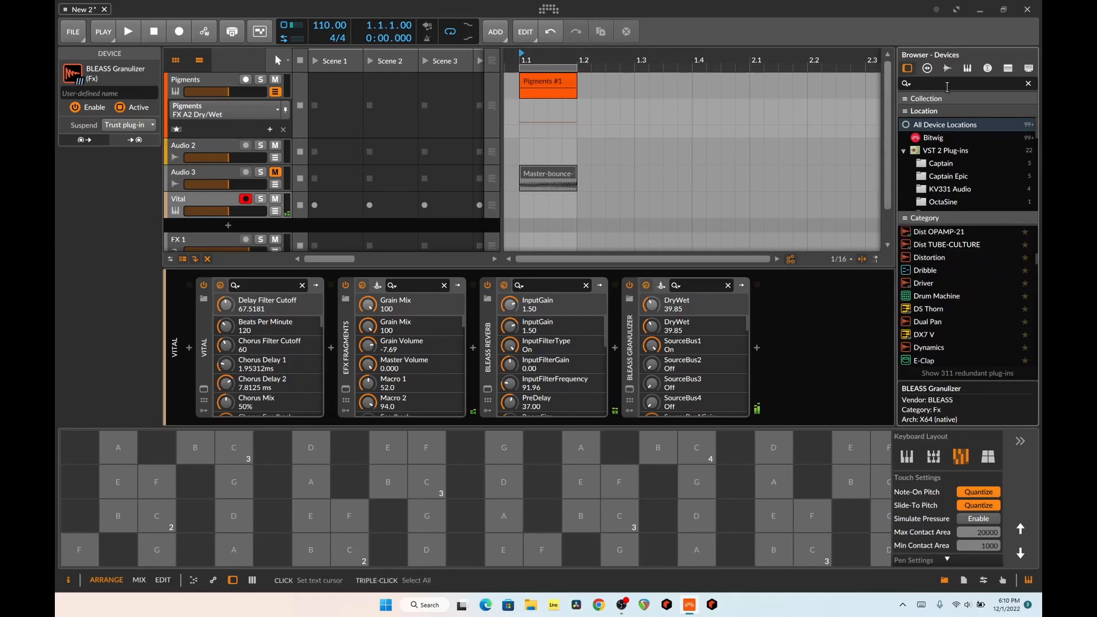
pyautogui.write('fi')
pyautogui.moveTo(943, 246); pyautogui.dragTo(821, 329)
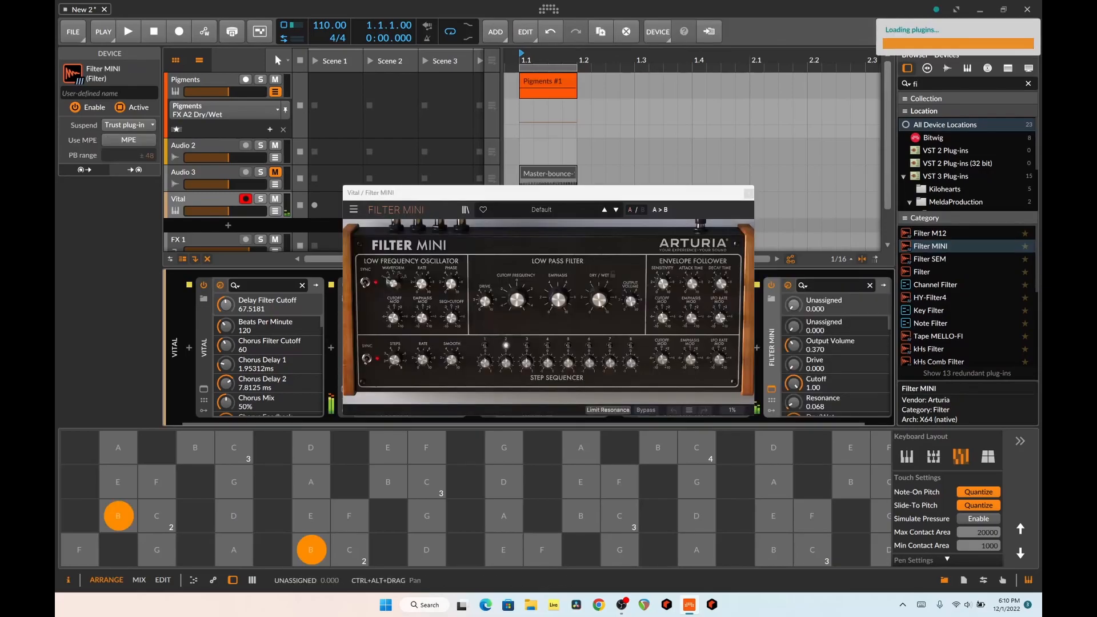
# Step through the Filter MINI presets from Just a Step Sequencer to De-riser, auditioning them with played notes.
pyautogui.click(616, 210)
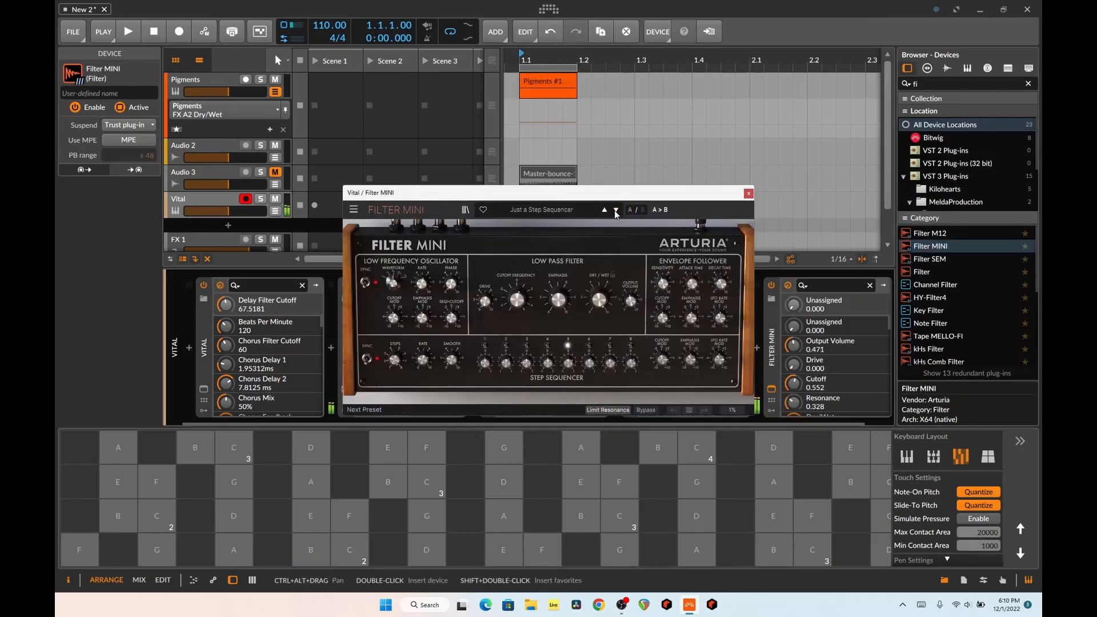
pyautogui.click(616, 211)
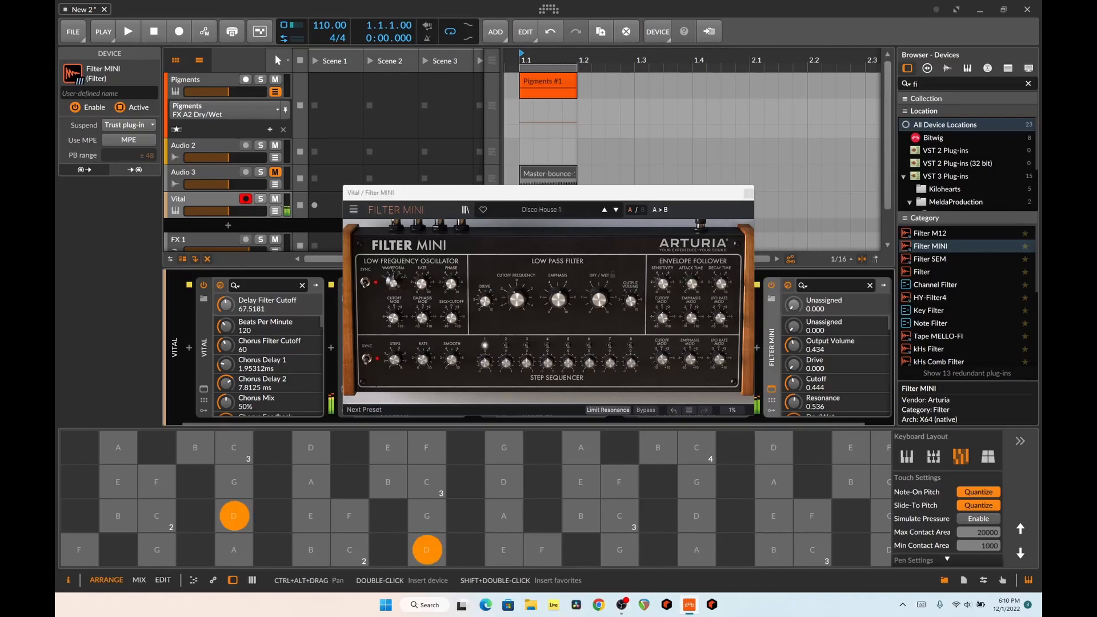
pyautogui.click(616, 210)
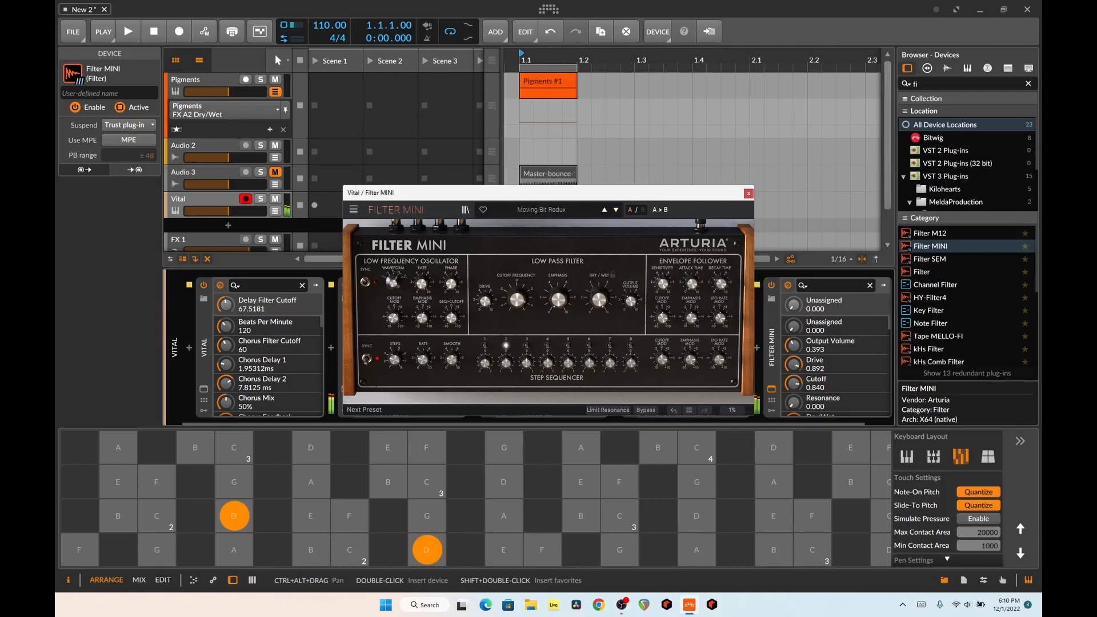
pyautogui.click(616, 210)
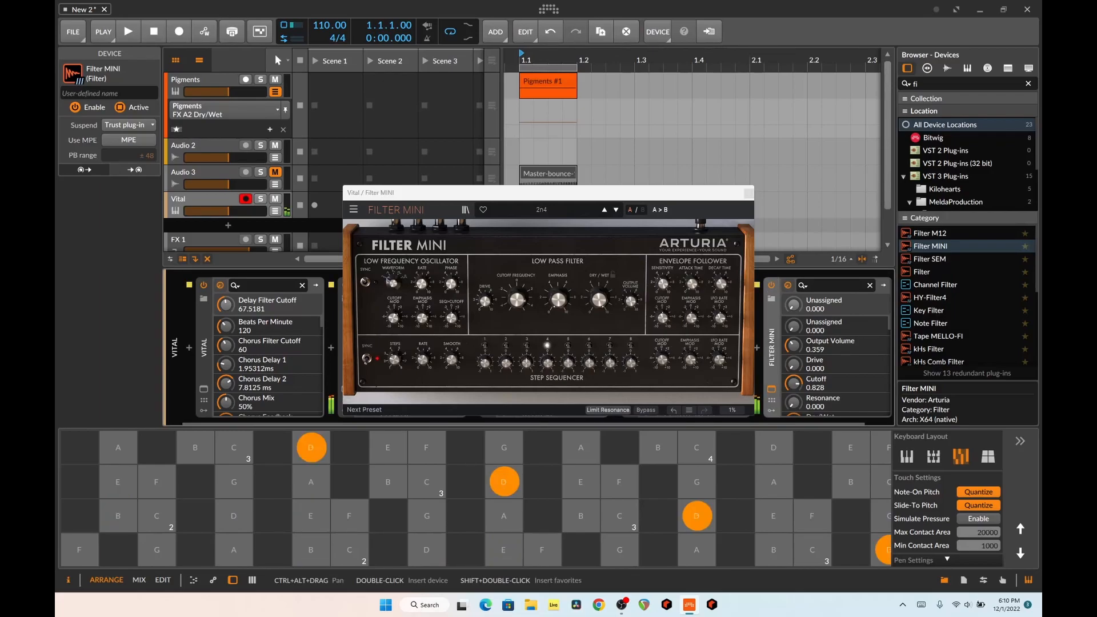
pyautogui.click(615, 209)
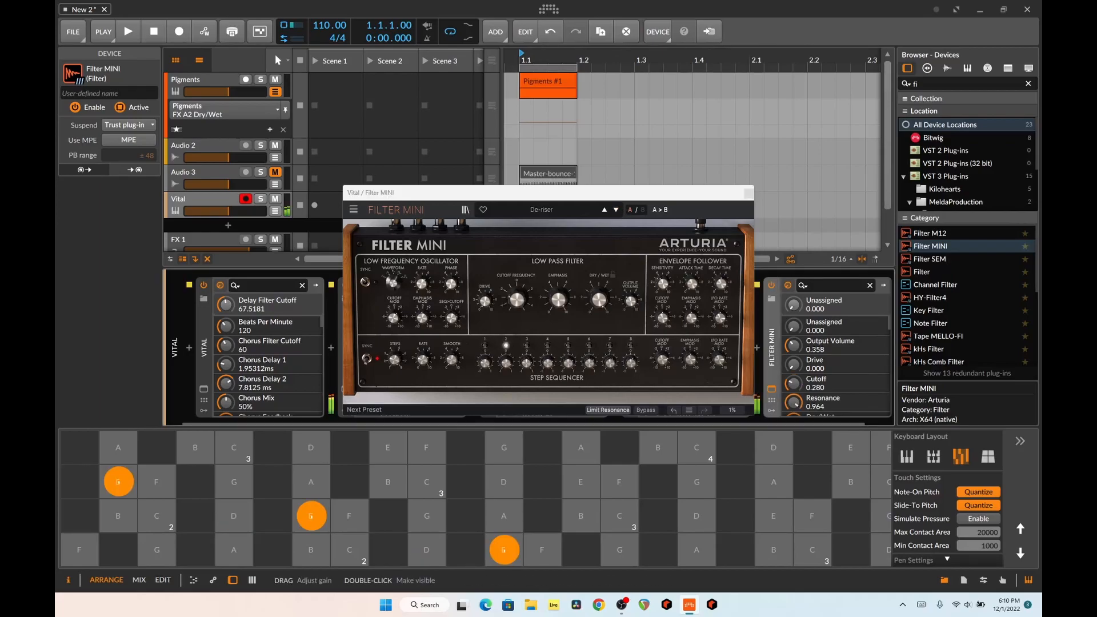
# Load the Filter MINI preset Annoying Neighbors and raise its cutoff frequency to 0.380 while auditioning the sound.
pyautogui.click(615, 209)
pyautogui.click(350, 549)
pyautogui.click(616, 209)
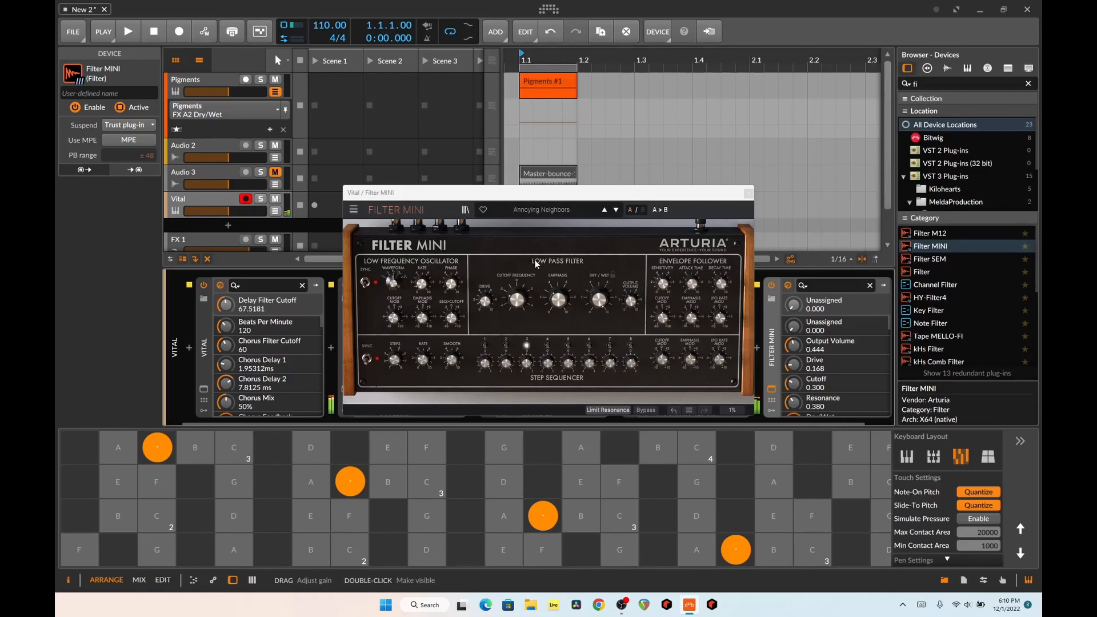
pyautogui.moveTo(517, 302); pyautogui.dragTo(519, 297)
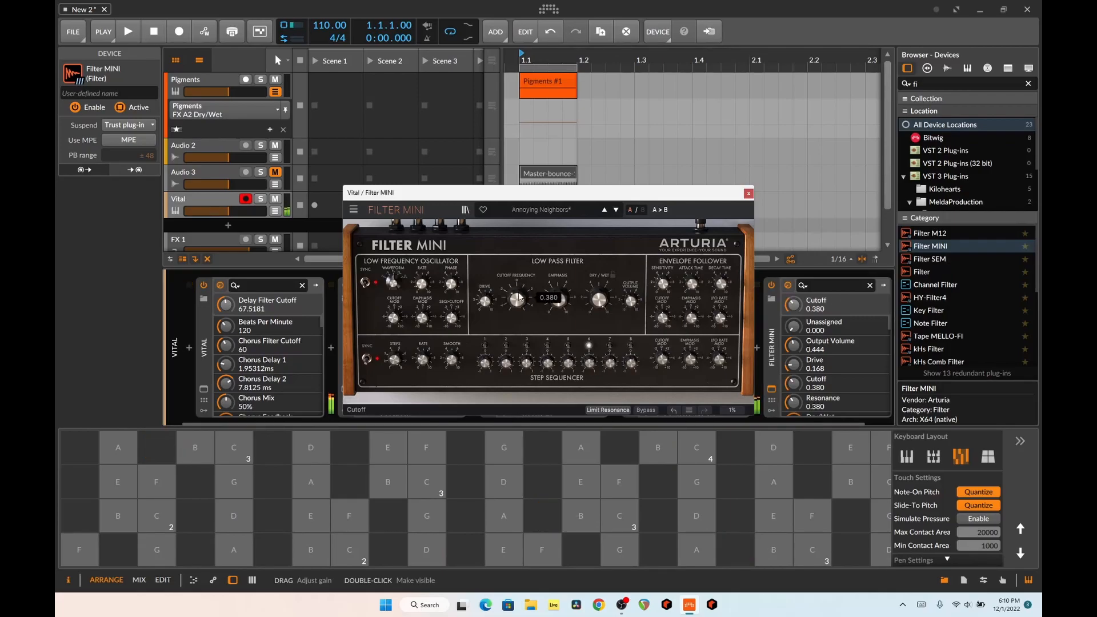
# Set Filter MINI's cutoff frequency to 0.384 and move its editor clear of the device chain.
pyautogui.moveTo(519, 297)
pyautogui.mouseDown()
pyautogui.moveTo(518, 285)
pyautogui.moveTo(519, 297)
pyautogui.mouseUp()
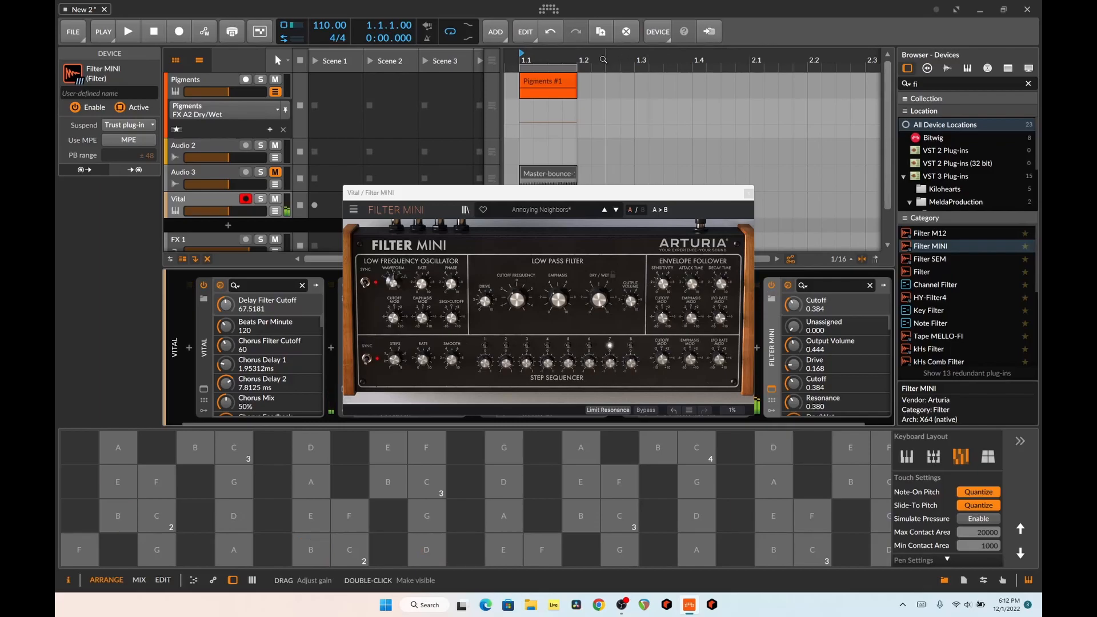
pyautogui.moveTo(612, 193); pyautogui.dragTo(629, 47)
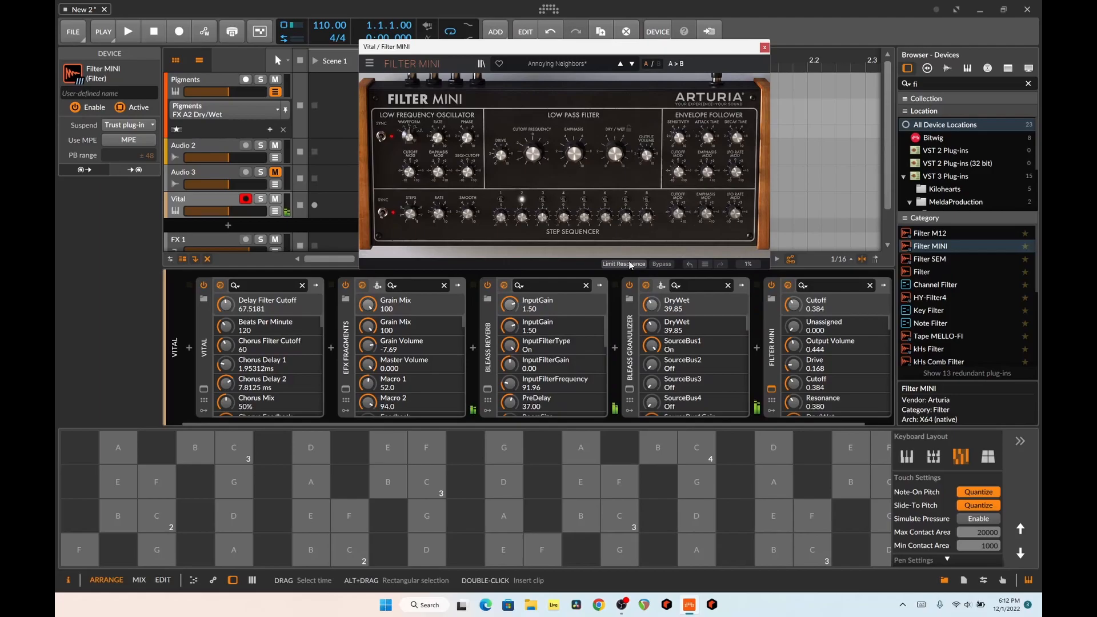
# Bypass BLEASS Granulizer, BLEASS Reverb and Efx FRAGMENTS for comparison, re-enable the Reverb and Granulizer, and dismiss the driver notification.
pyautogui.click(629, 285)
pyautogui.click(488, 287)
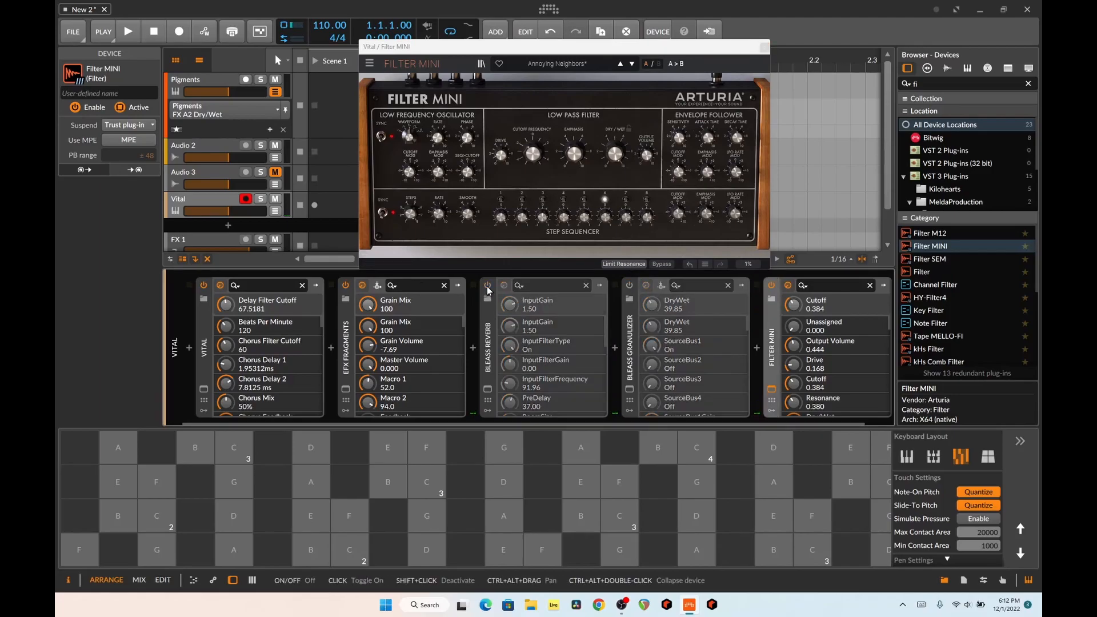
pyautogui.click(488, 285)
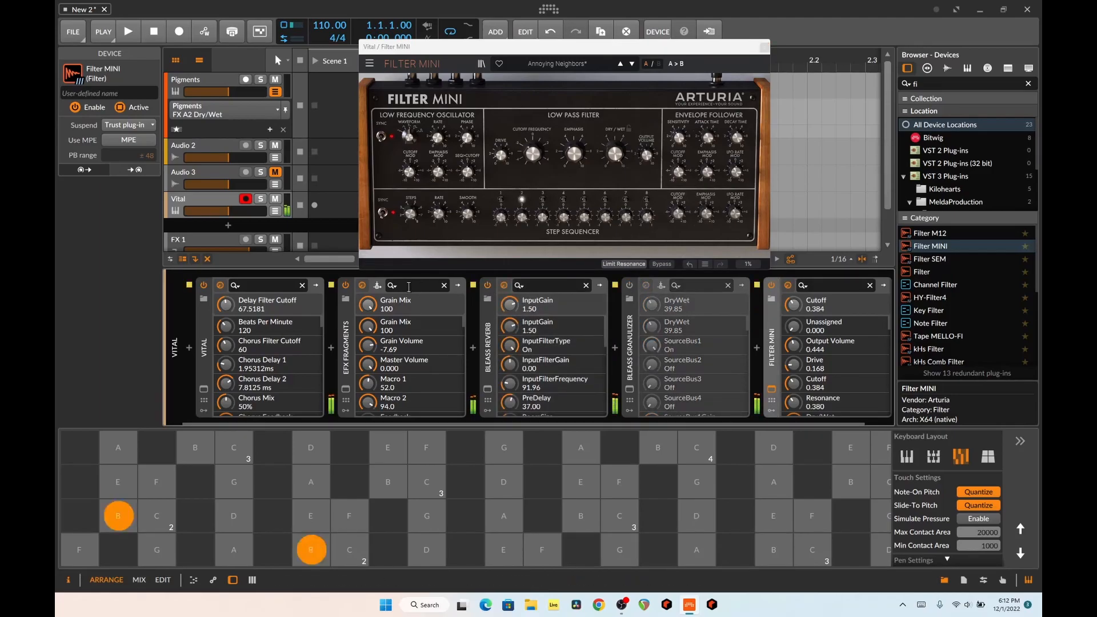
pyautogui.click(346, 285)
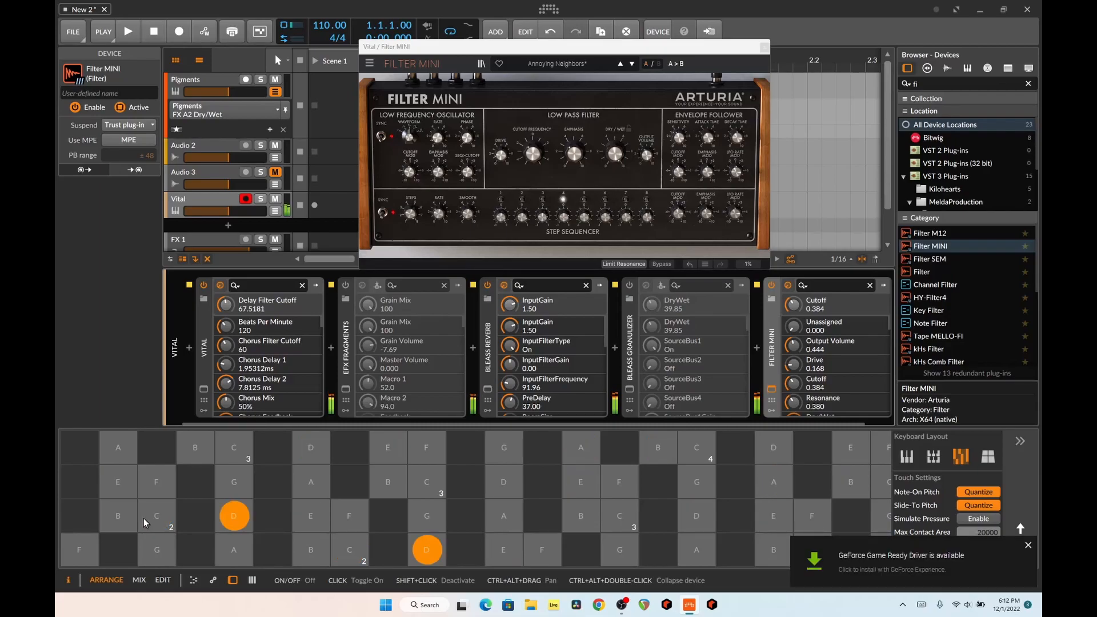
pyautogui.click(635, 286)
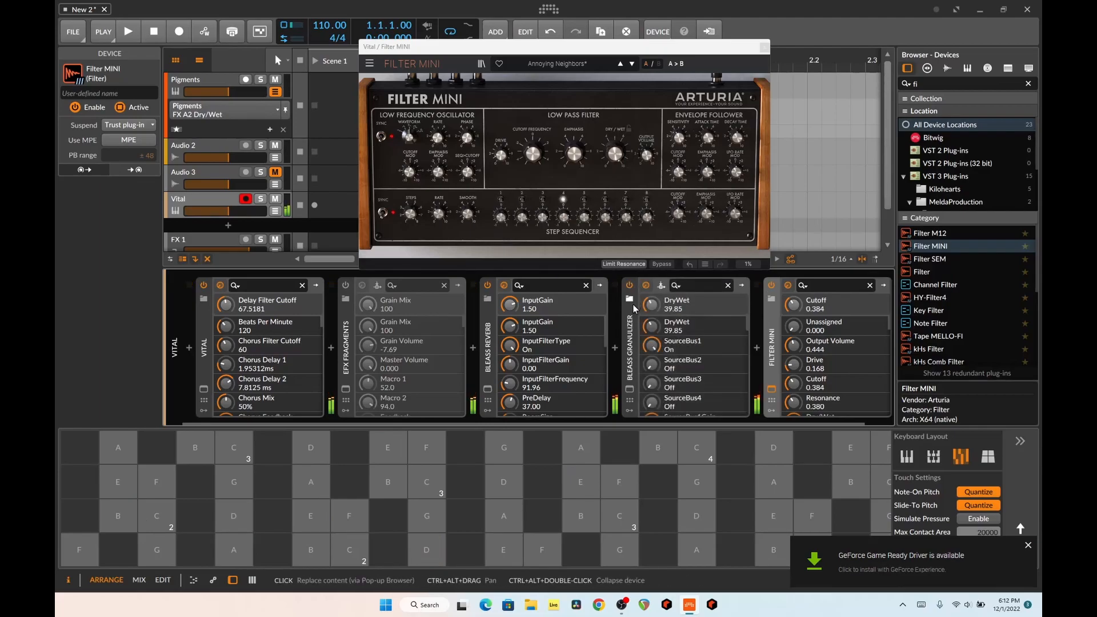
pyautogui.click(1027, 546)
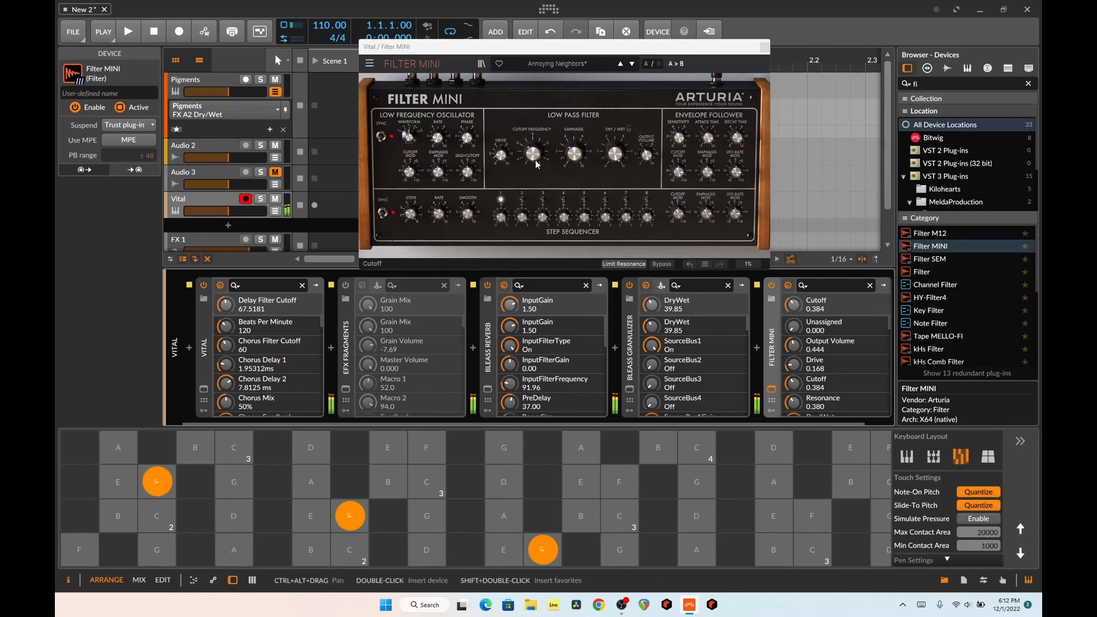
# Set Filter MINI's cutoff to 0.420, drive to 0.648 and output volume to 0.528 while auditioning notes, and re-enable Efx FRAGMENTS.
pyautogui.moveTo(532, 153); pyautogui.dragTo(501, 130)
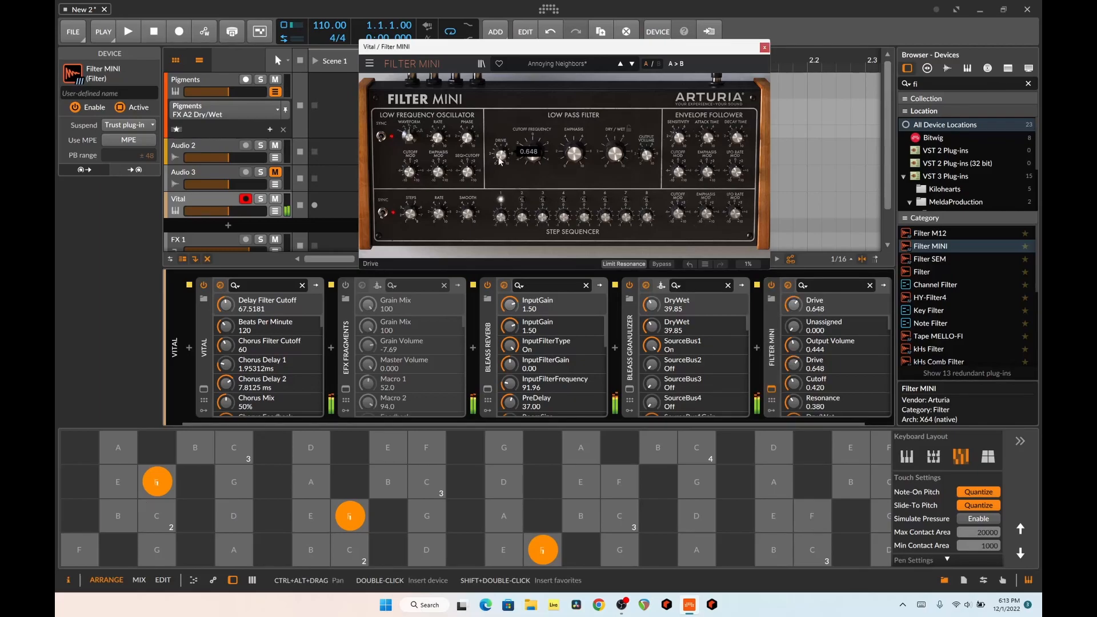
pyautogui.click(469, 489)
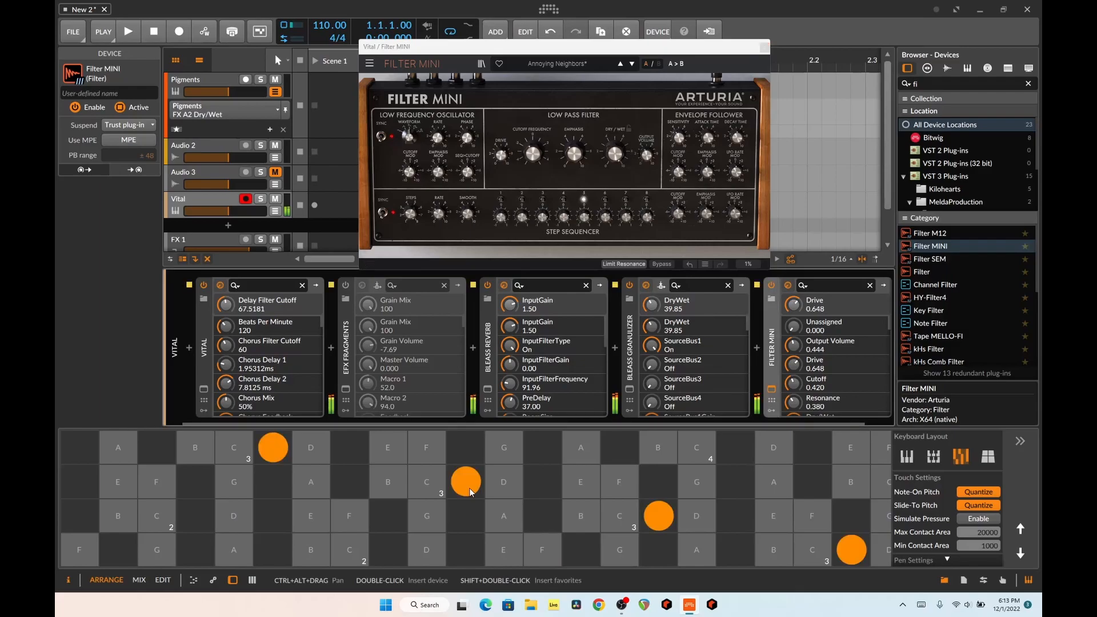
pyautogui.moveTo(646, 155); pyautogui.dragTo(646, 150)
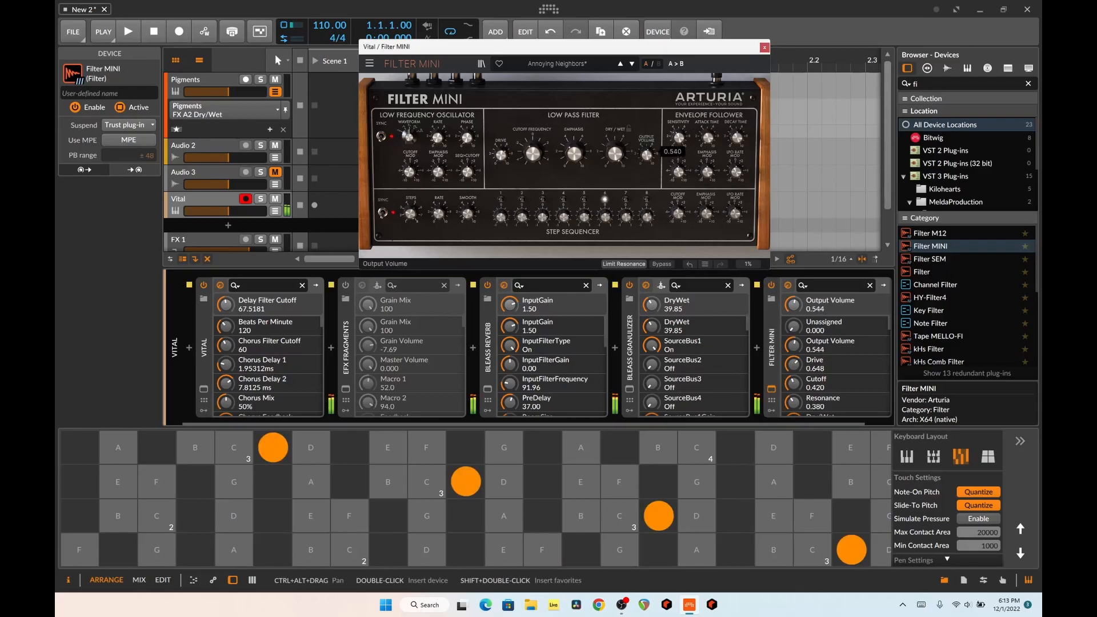
pyautogui.click(471, 492)
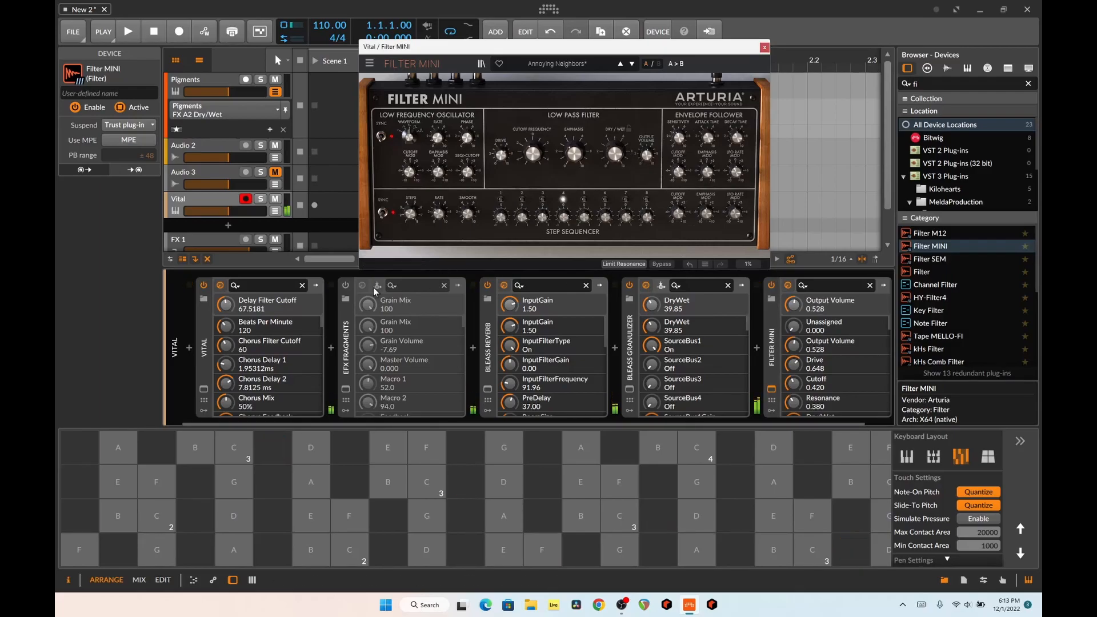
pyautogui.click(345, 285)
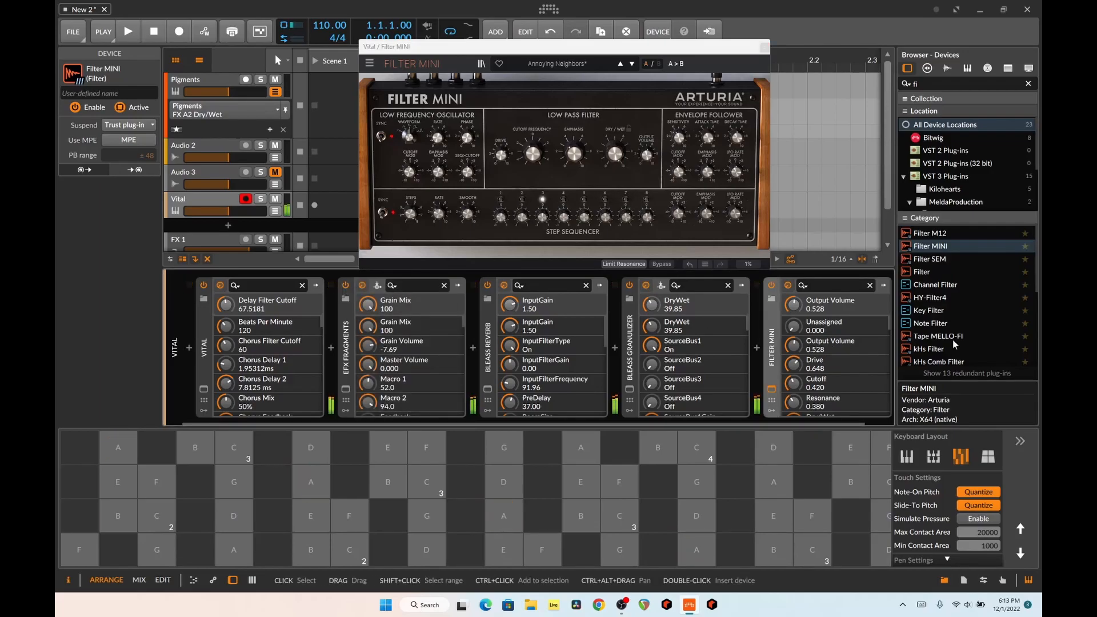
# Search the device browser for "nar" and insert Narcotic after Filter MINI.
pyautogui.scroll(-3, 952, 339)
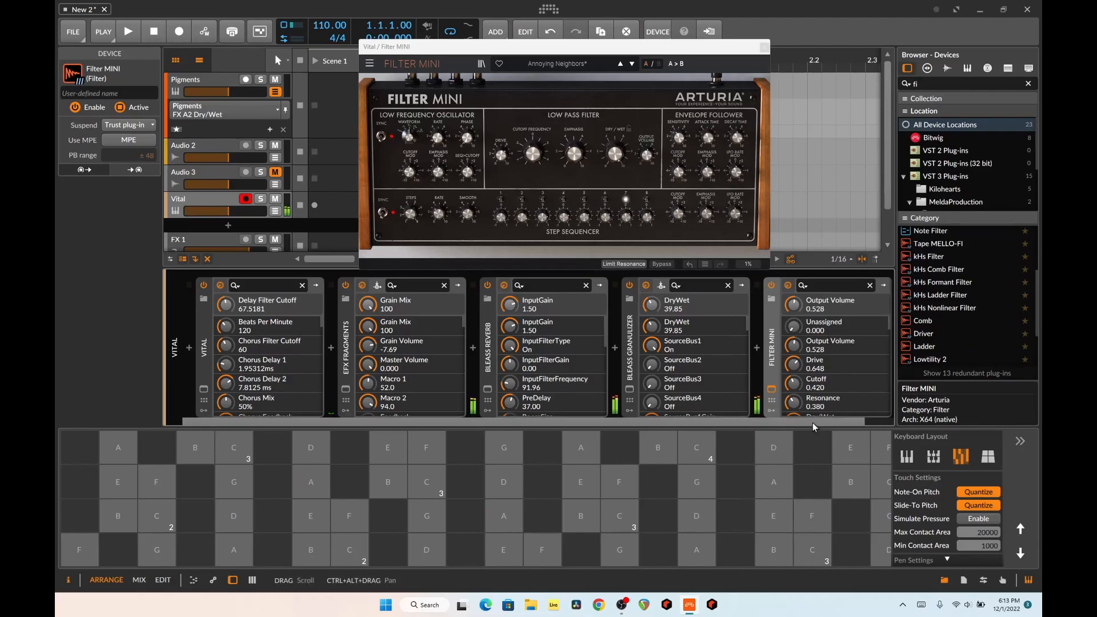
pyautogui.hscroll(1, 816, 424)
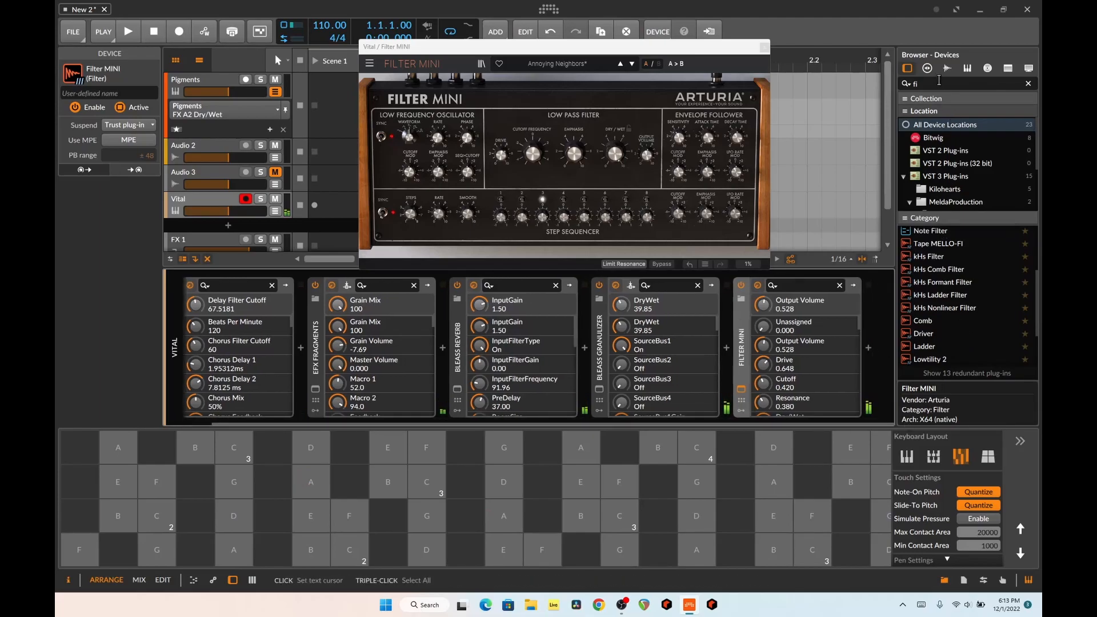
pyautogui.moveTo(942, 84); pyautogui.dragTo(886, 86)
pyautogui.write('nar')
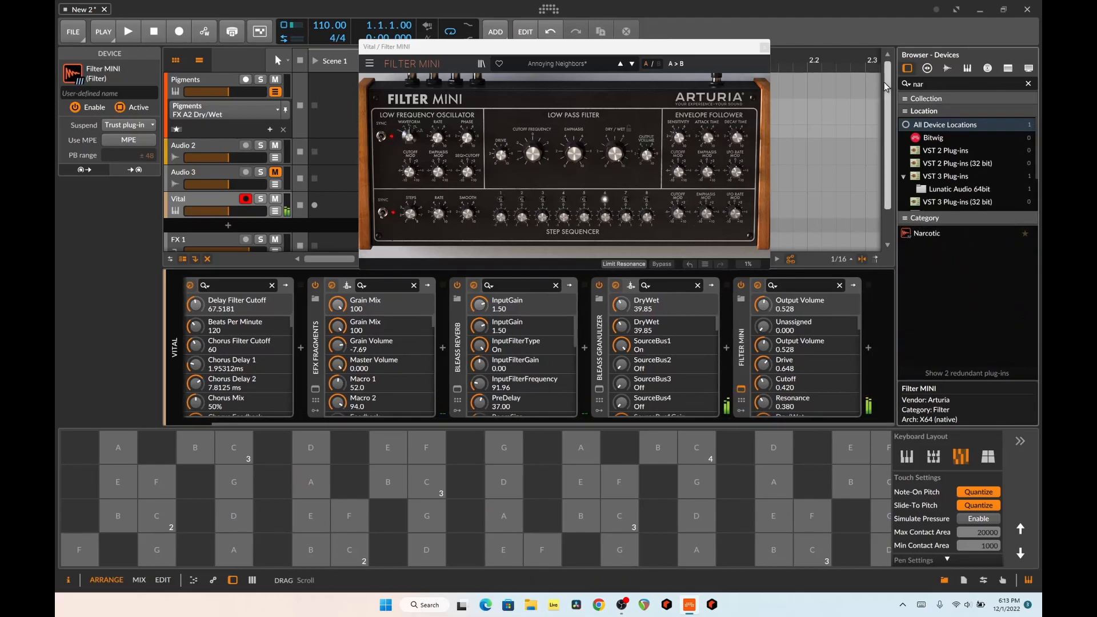
pyautogui.doubleClick(926, 234)
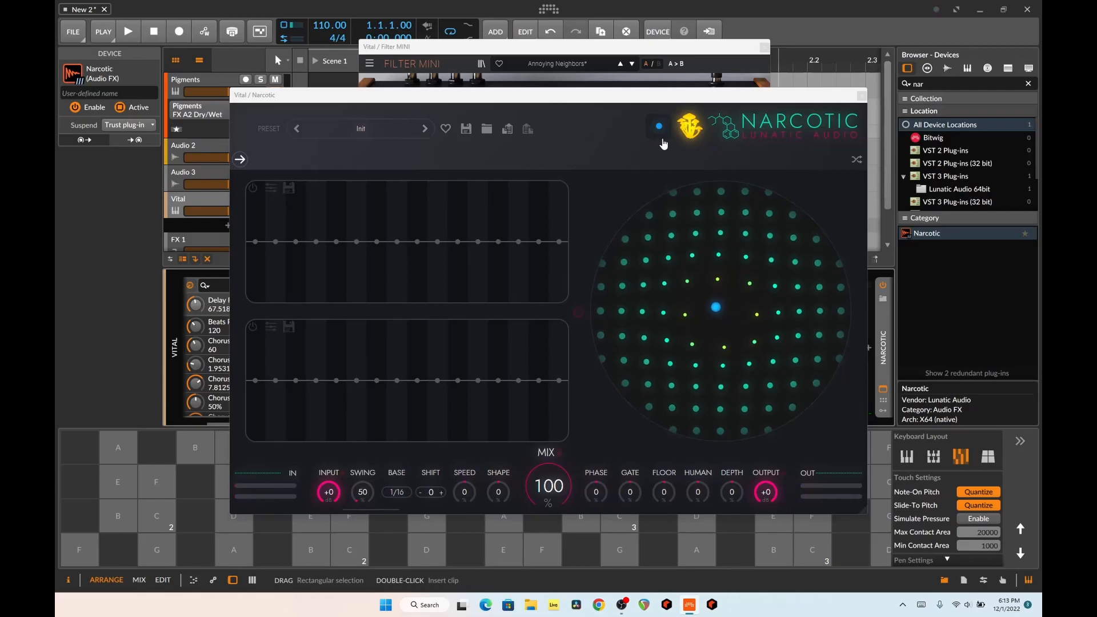
# Generate random SHROOM MAGIC presets in Narcotic while auditioning them with played notes, ending on Truffles Rob.
pyautogui.click(690, 127)
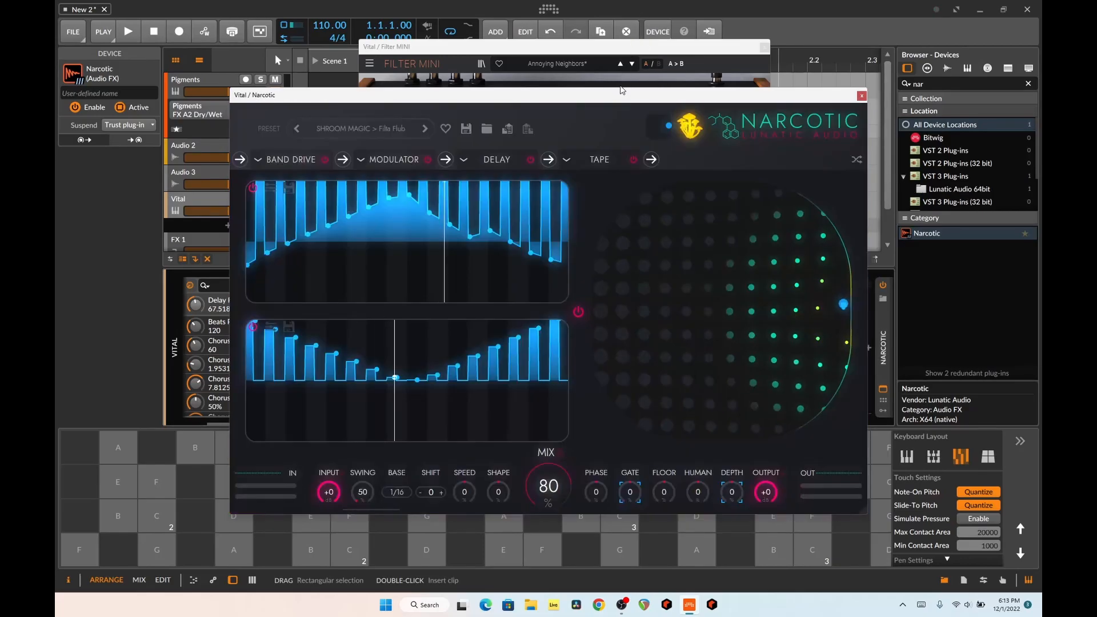
pyautogui.moveTo(623, 92); pyautogui.dragTo(611, 42)
pyautogui.click(340, 537)
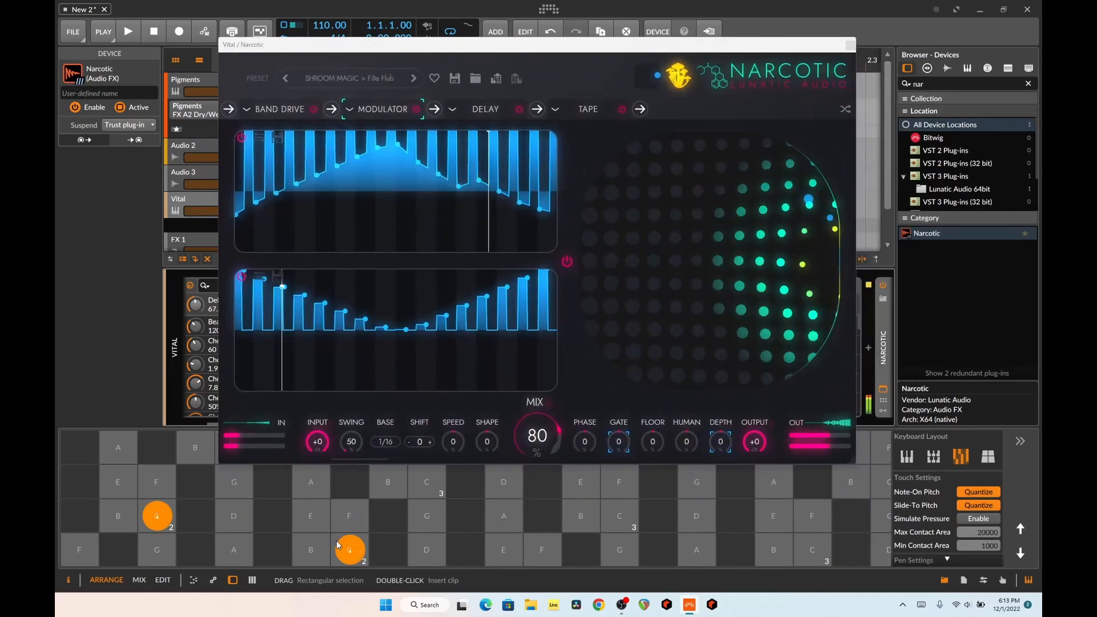
pyautogui.click(680, 76)
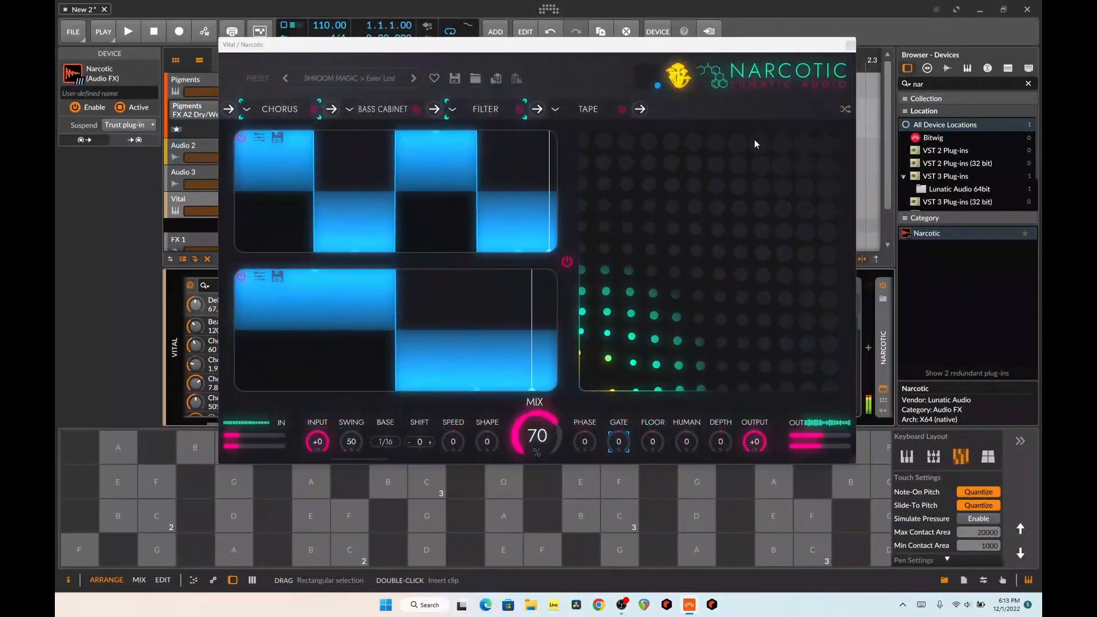
pyautogui.click(680, 81)
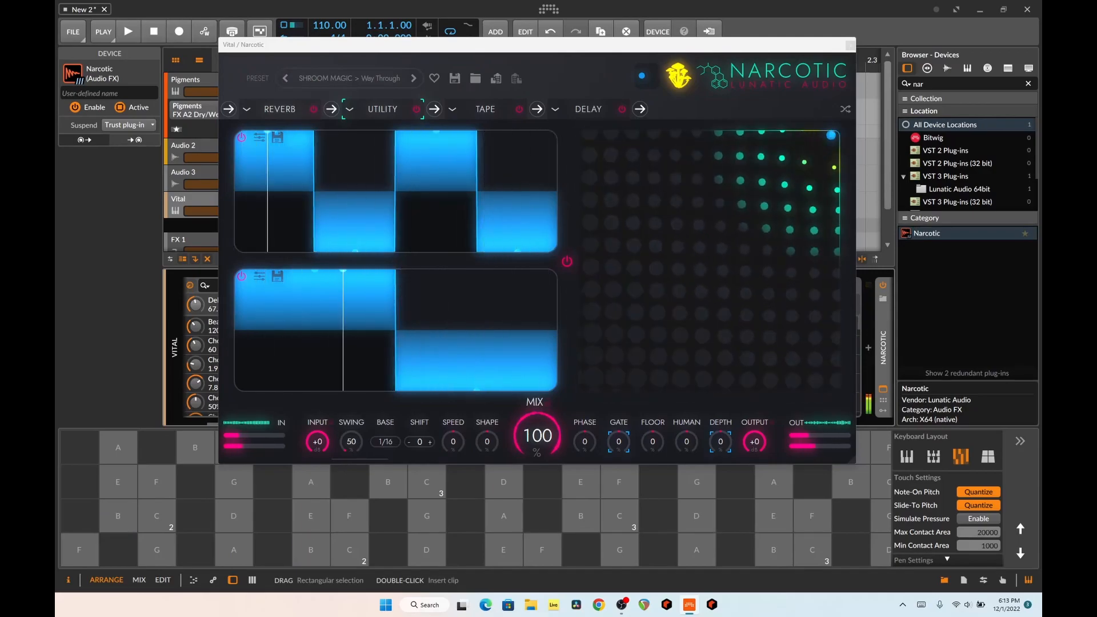
pyautogui.click(710, 80)
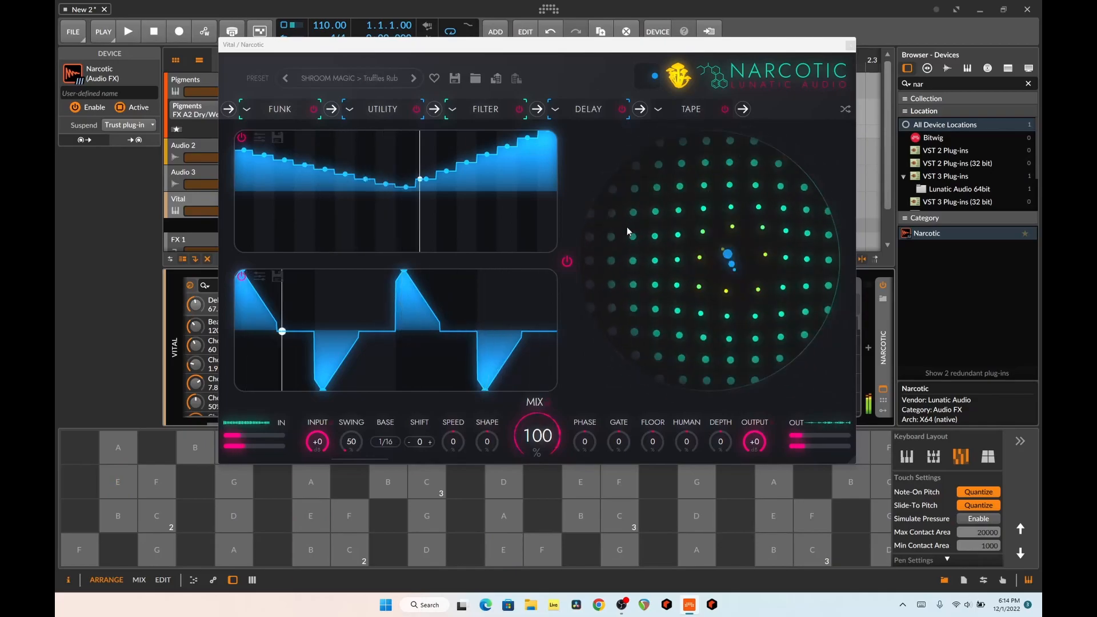
# Close the Narcotic and Filter MINI editors, play notes through the full effects chain, and mute the Vital track.
pyautogui.click(850, 45)
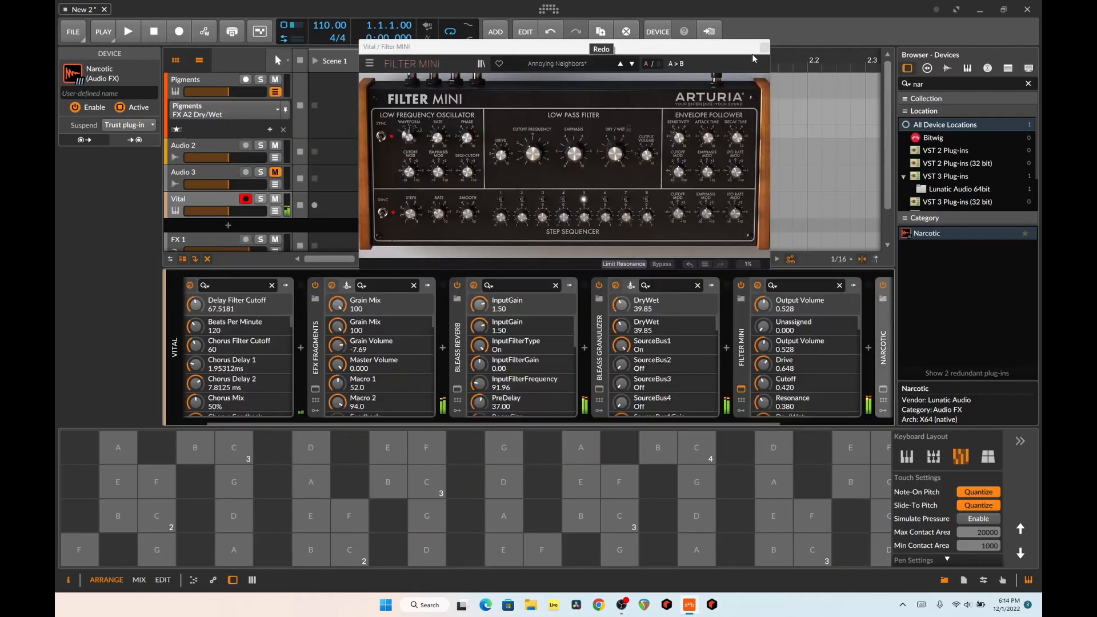
pyautogui.click(764, 47)
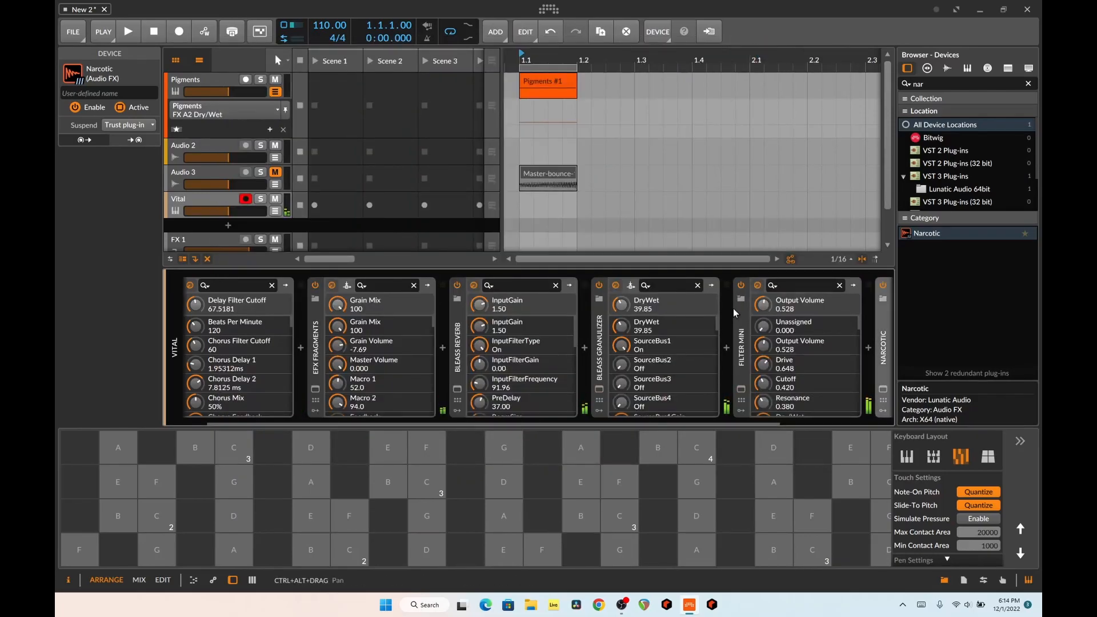
pyautogui.moveTo(670, 422); pyautogui.dragTo(603, 393)
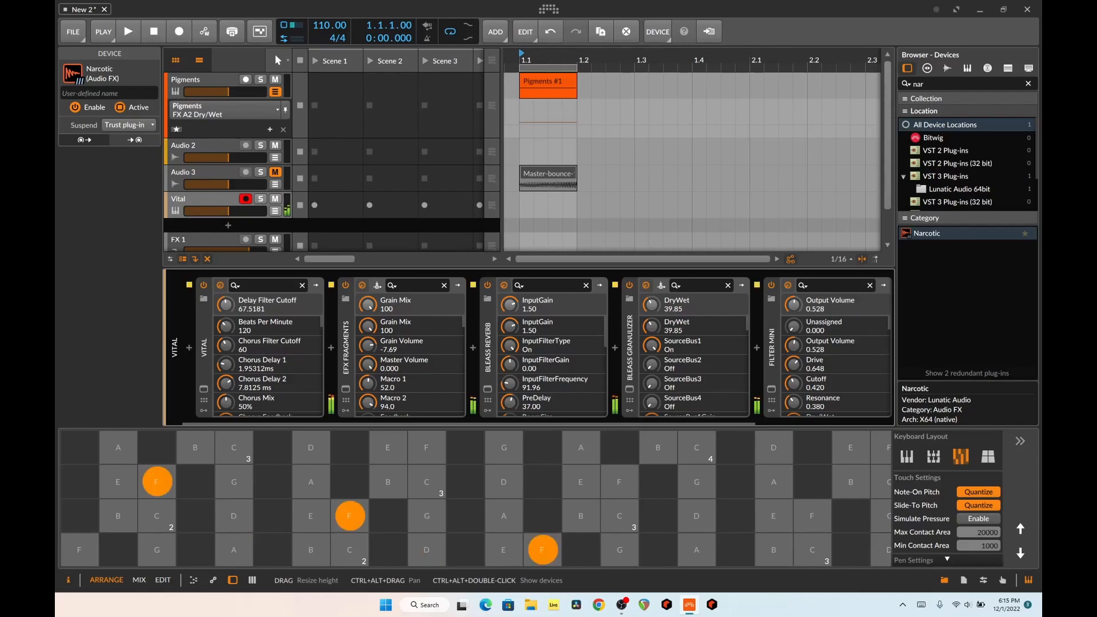
pyautogui.click(276, 200)
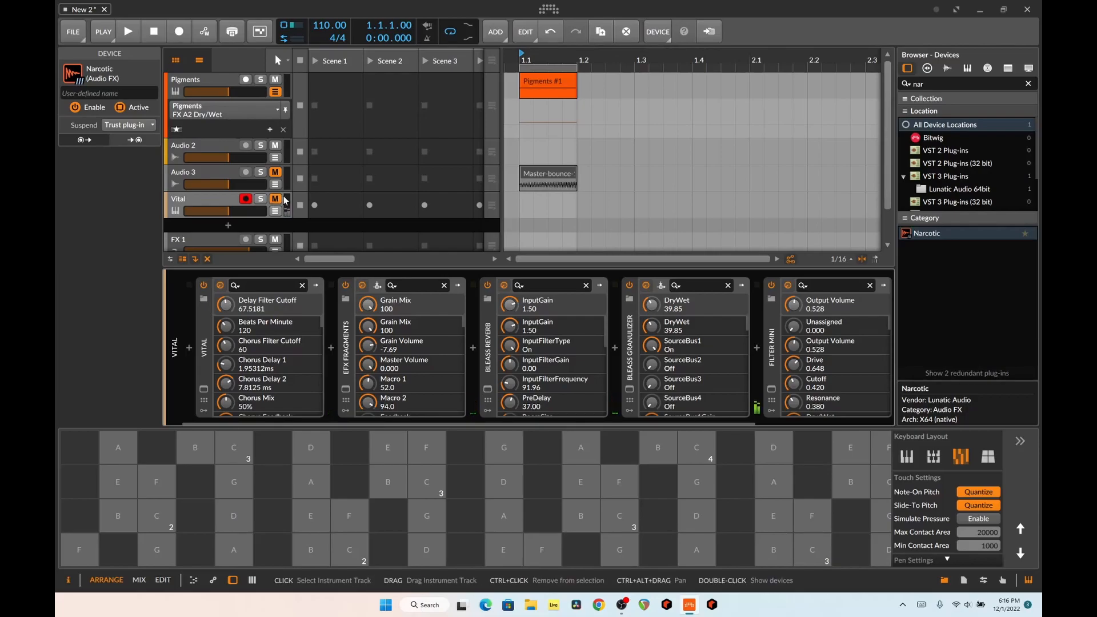